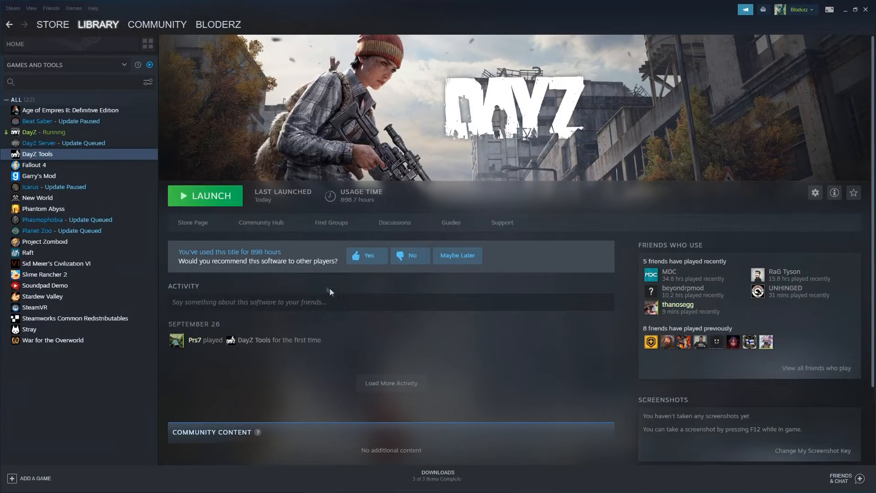
Launch DayZ Tools from the game library with the Play DayZ Tools option
left_click(125, 64)
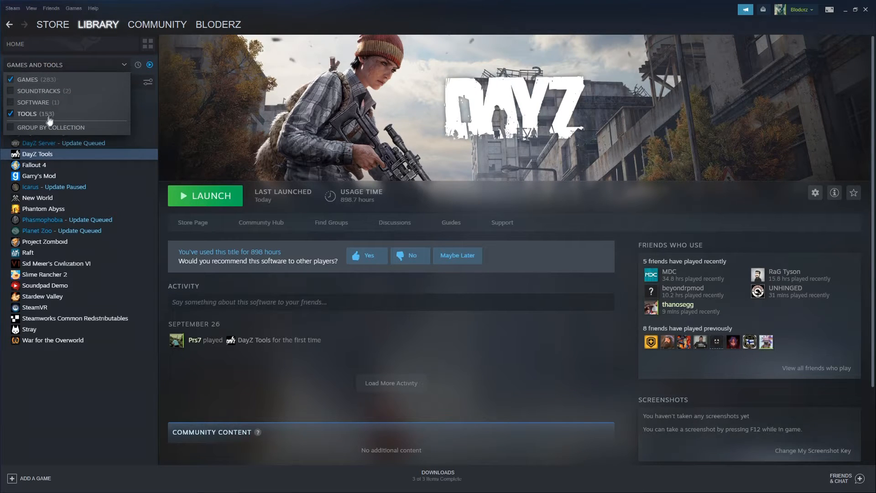
left_click(124, 65)
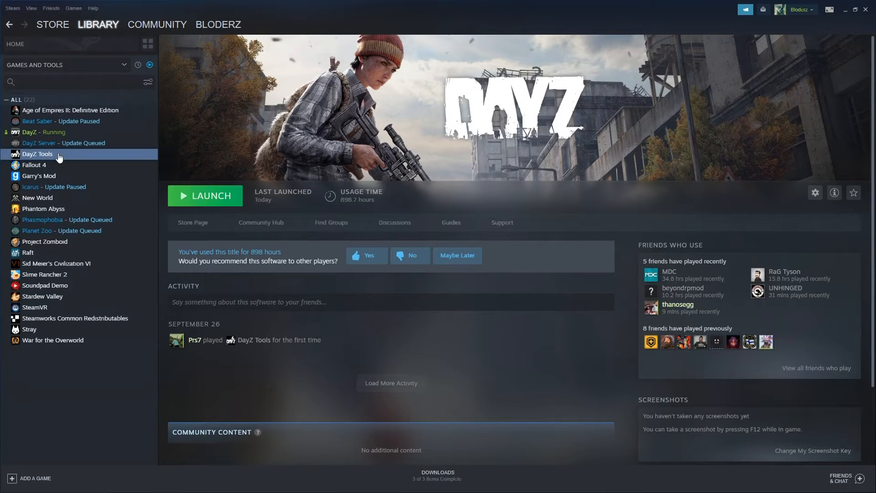
left_click(206, 197)
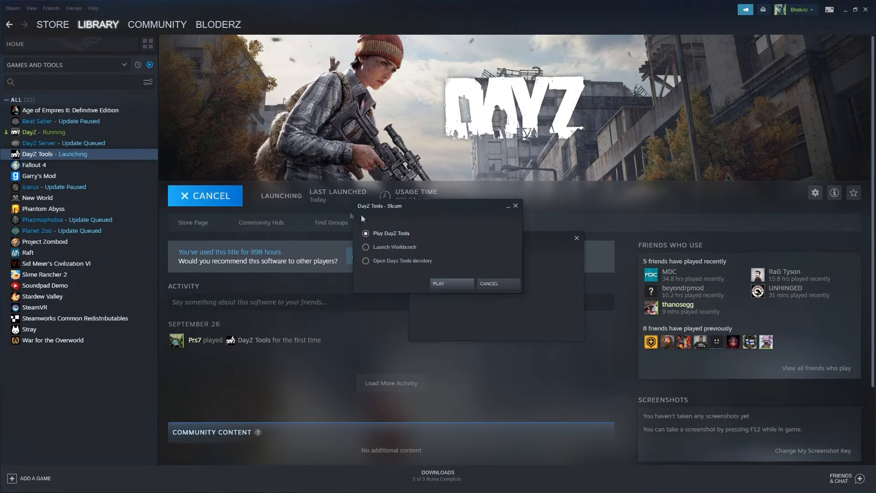
left_click(470, 282)
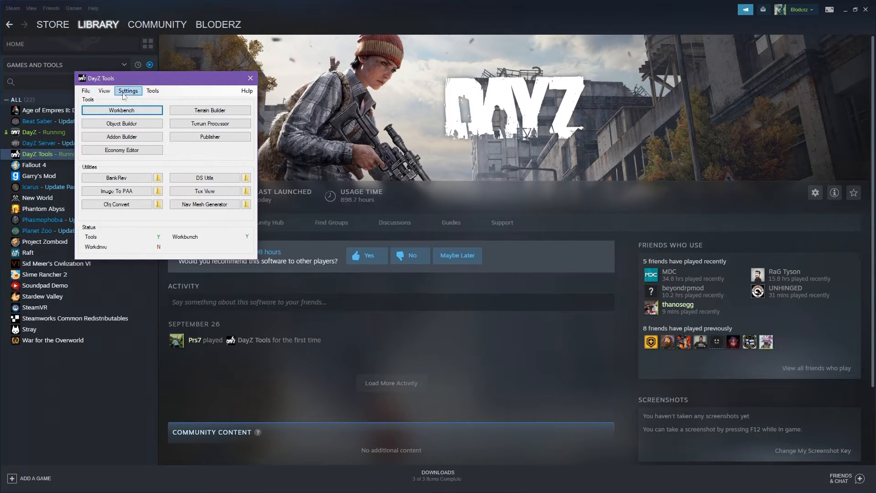
Mount drive P and run Extract Game Data in DayZ Tools
left_click(153, 92)
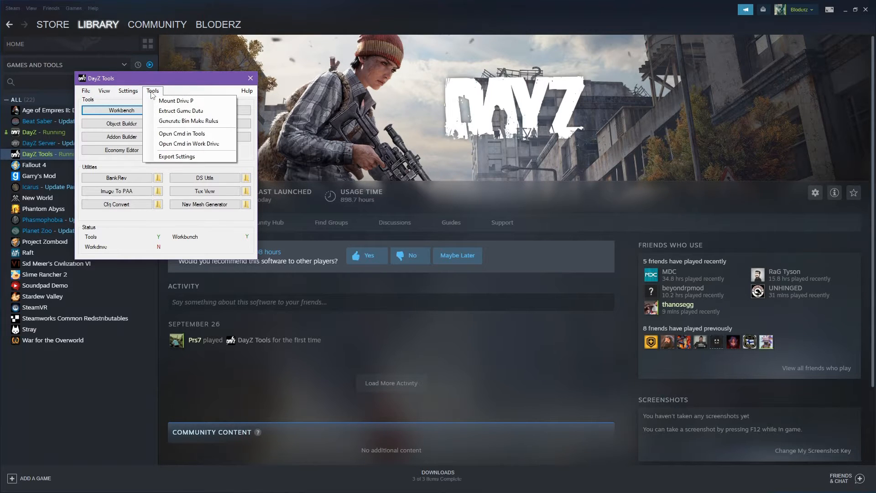
left_click(163, 101)
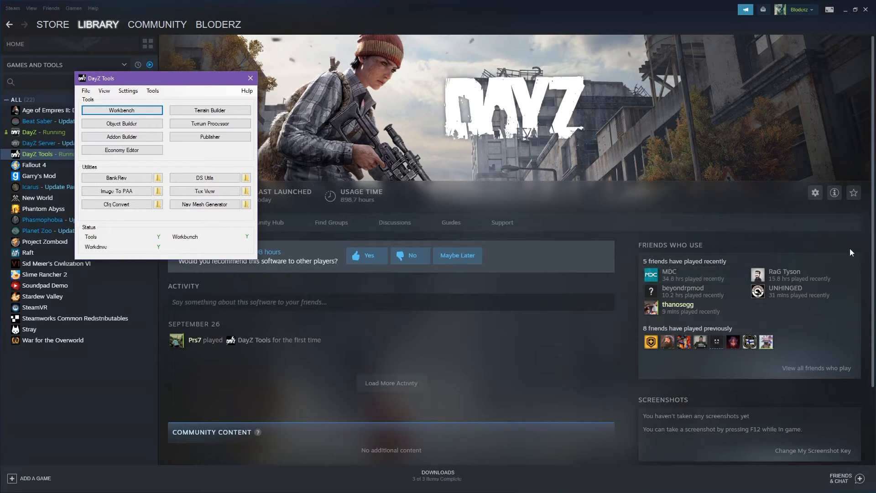
left_click(153, 91)
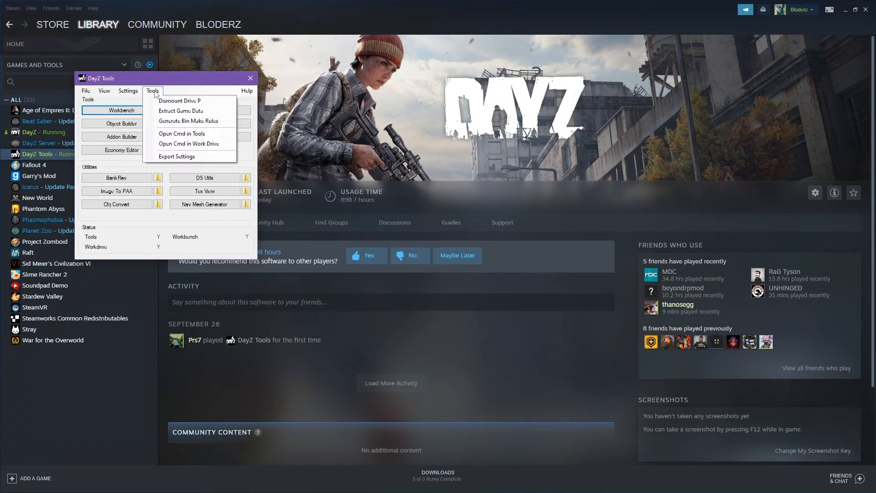
left_click(219, 112)
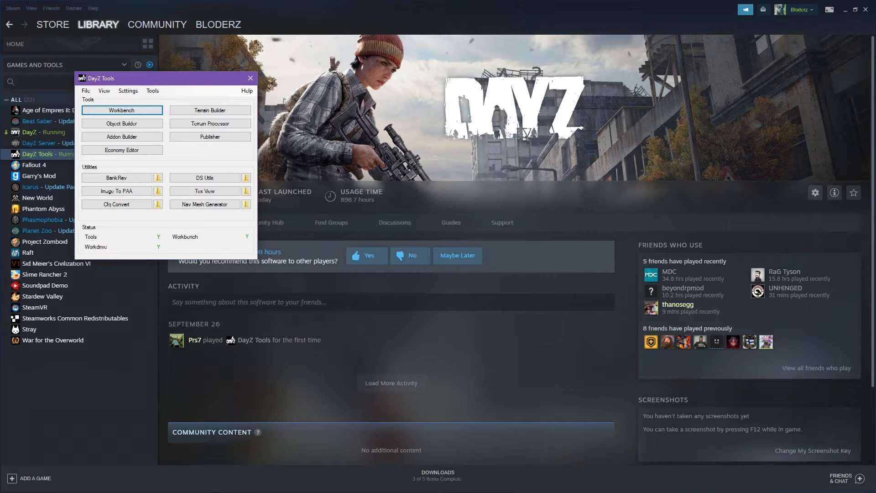
Switch to File Explorer and open the DZ folder on the P drive
key("alt+Tab")
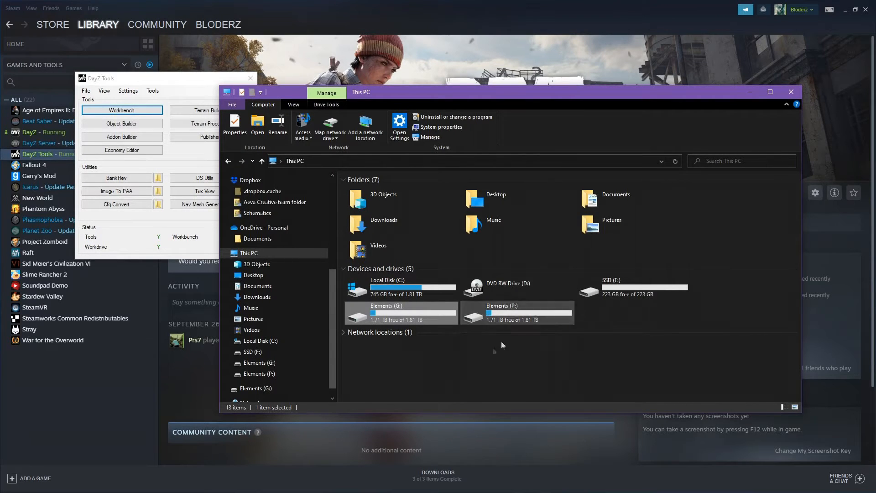
left_click(448, 366)
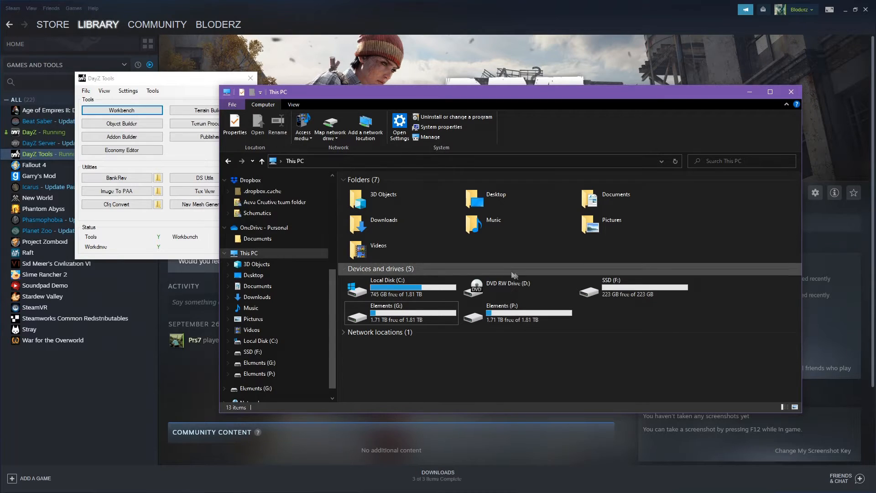
double_click(543, 323)
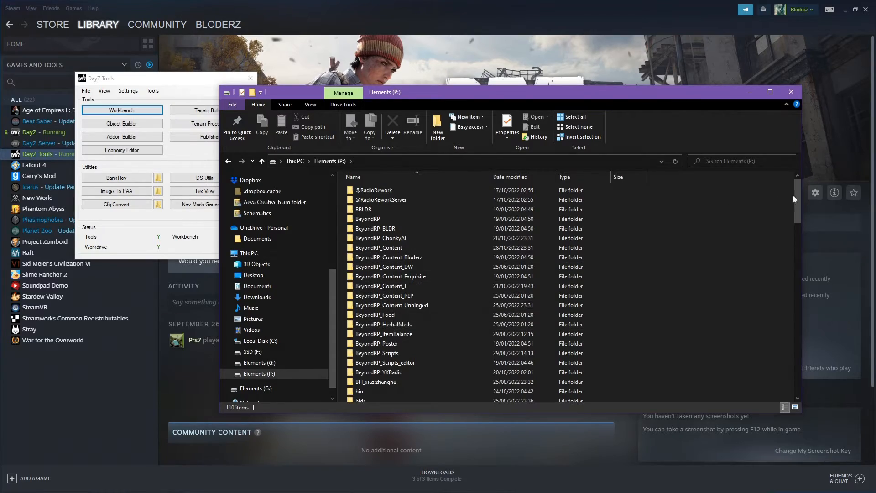
left_click_drag(798, 199, 796, 247)
left_click(454, 240)
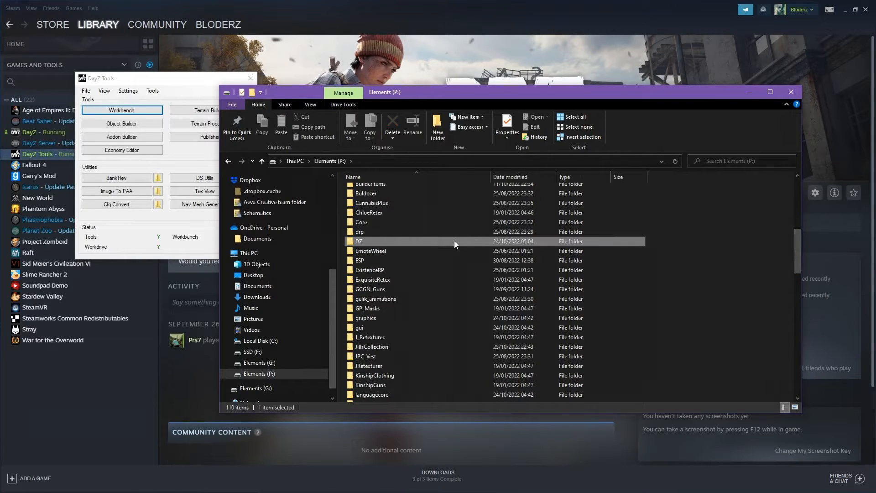
double_click(453, 240)
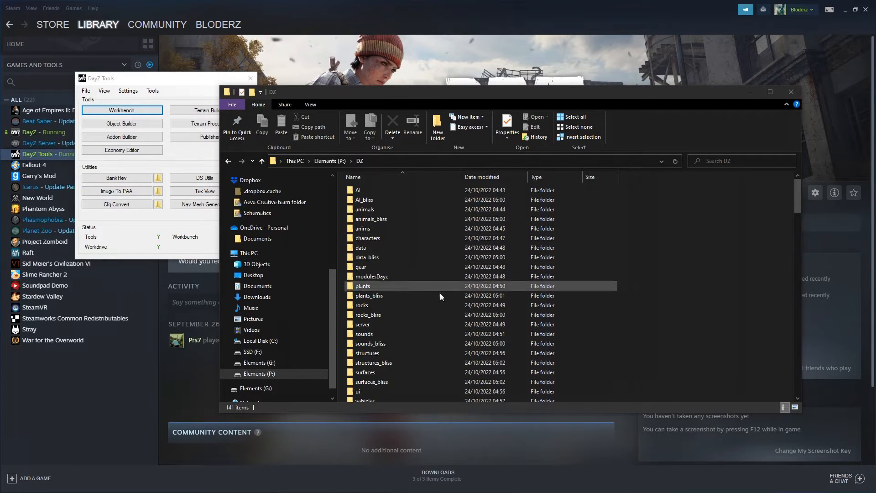
Open the tops folder inside characters and look through its P3D model files
scroll(440, 294, "down", 1)
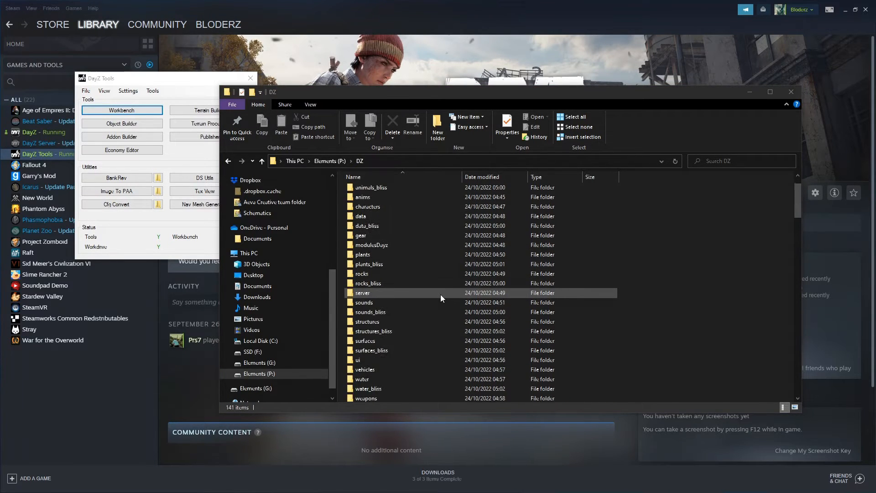
scroll(440, 295, "up", 1)
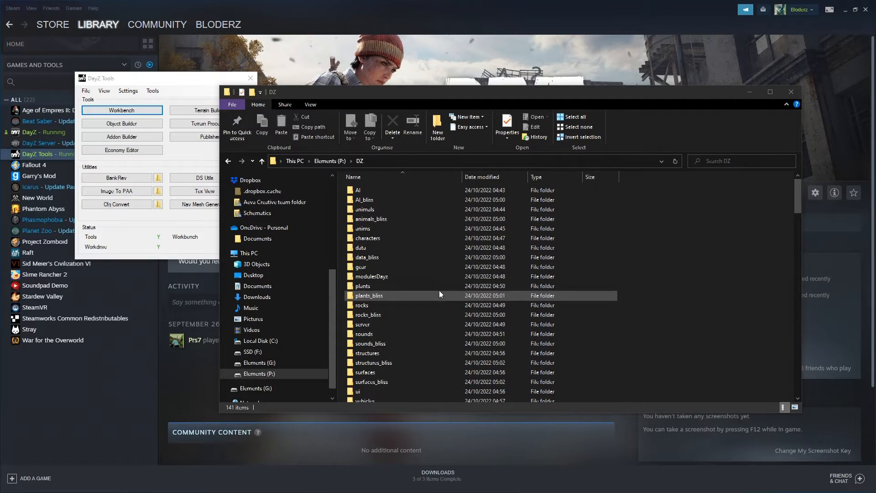
double_click(417, 238)
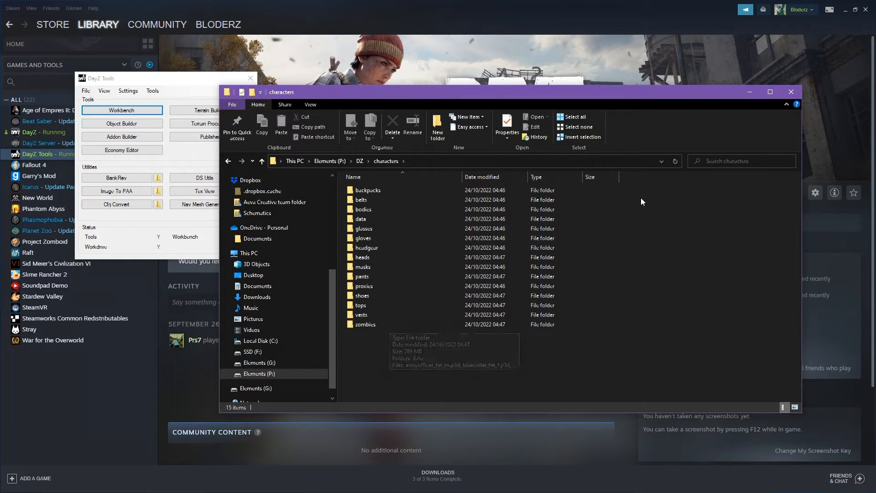
double_click(362, 305)
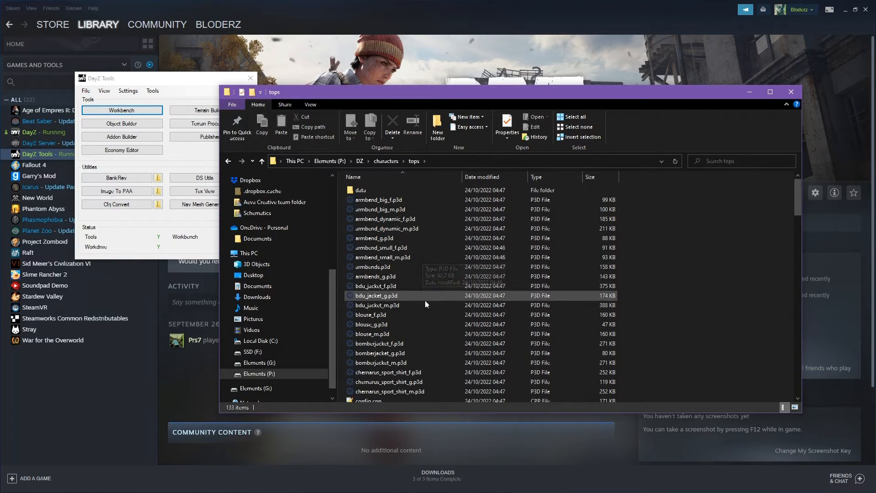
scroll(440, 385, "down", 15)
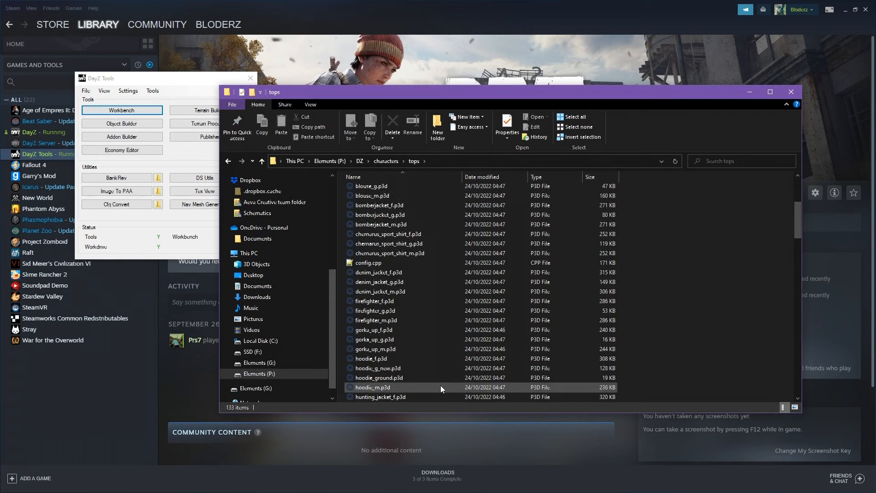
scroll(440, 385, "up", 12)
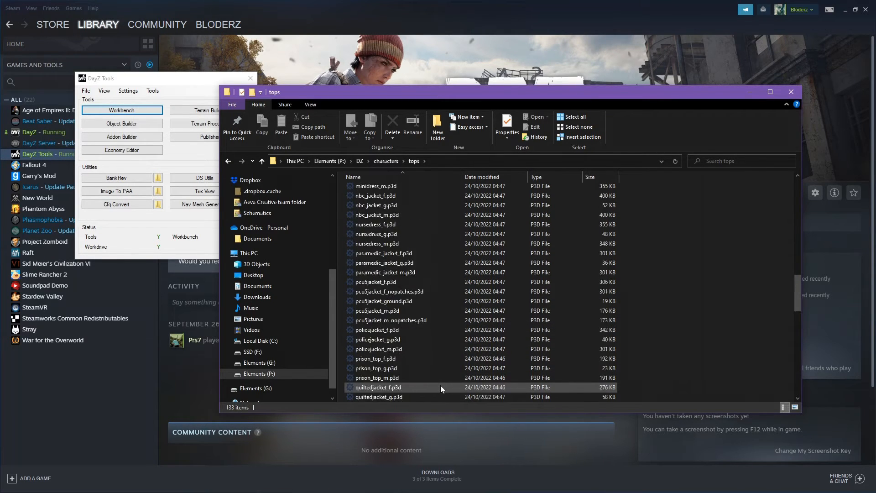
scroll(440, 385, "up", 4)
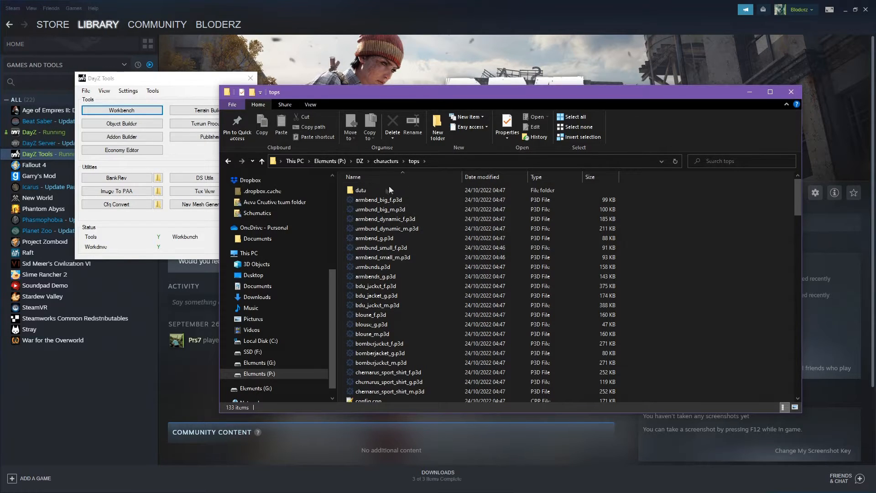
Open the data folder inside tops and locate the raincoat_yellow_co.paa texture
double_click(377, 191)
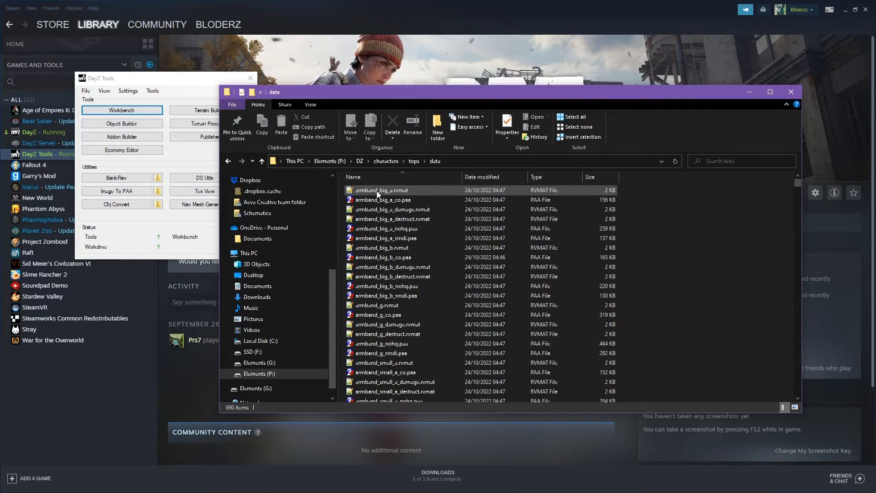
scroll(699, 245, "down", 20)
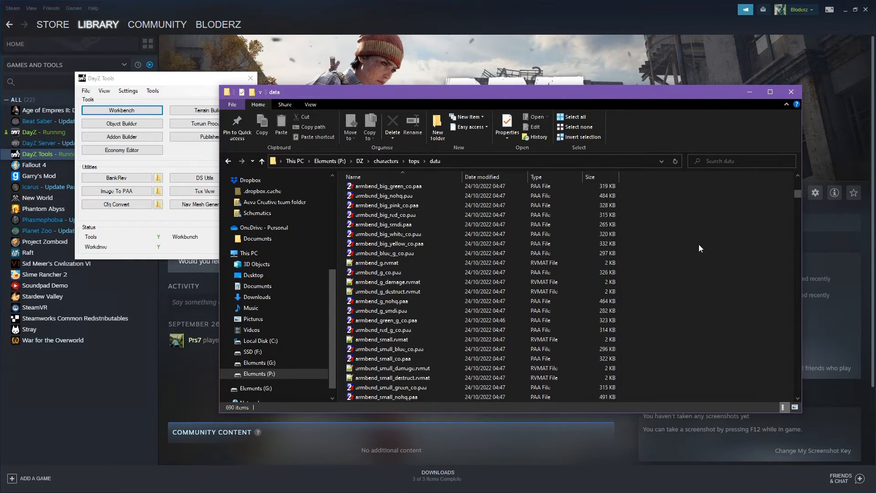
scroll(699, 246, "down", 20)
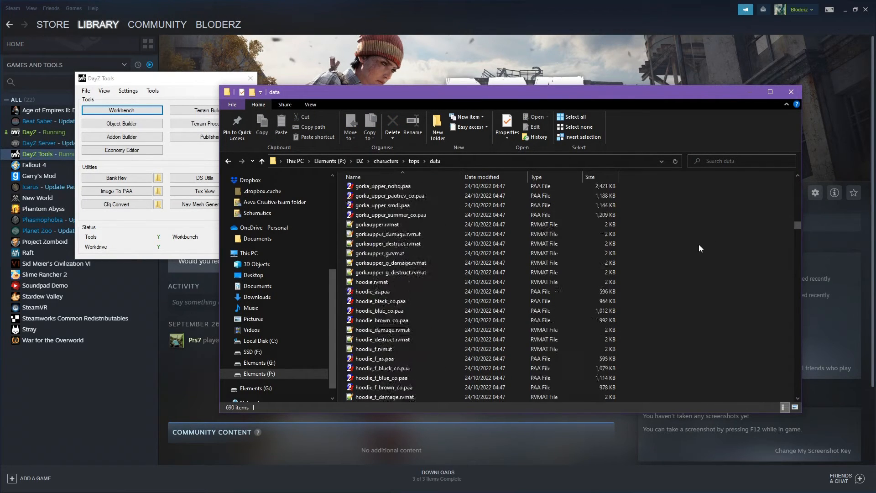
scroll(699, 248, "down", 20)
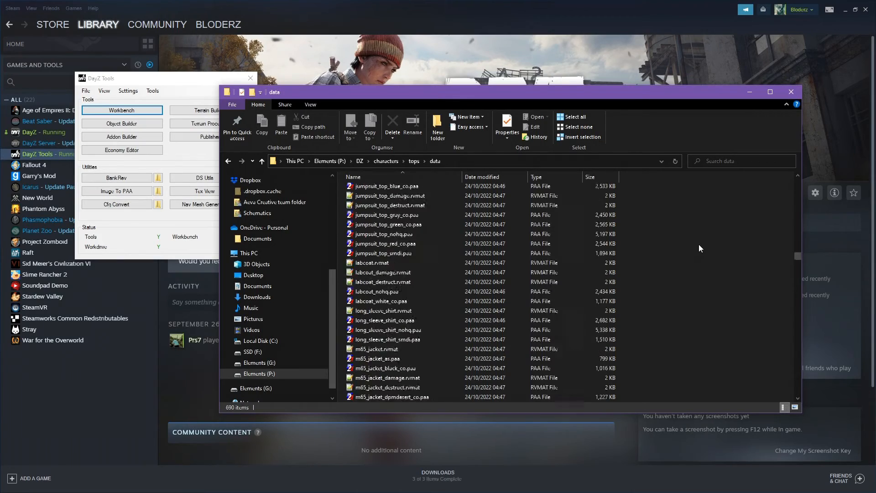
scroll(699, 248, "down", 20)
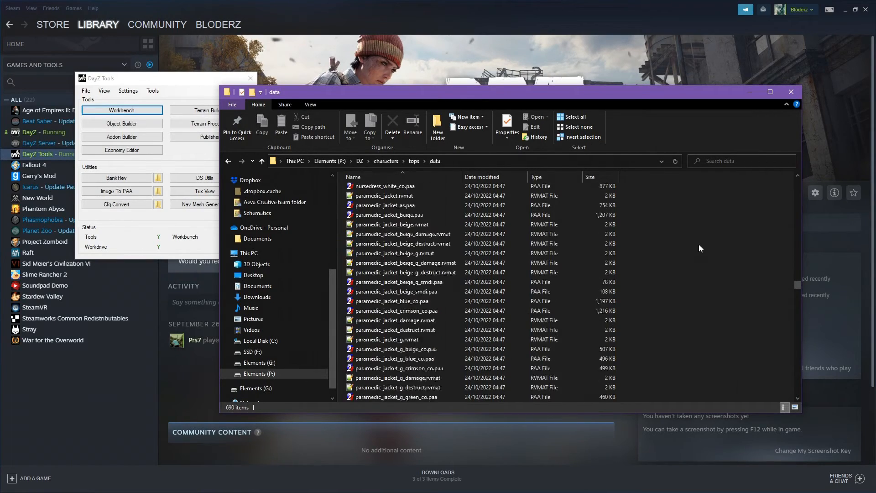
scroll(701, 249, "down", 15)
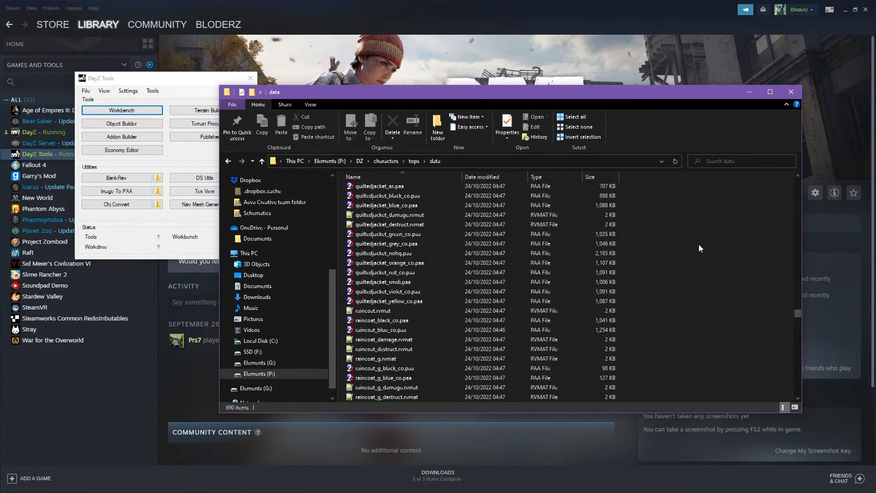
scroll(699, 245, "down", 5)
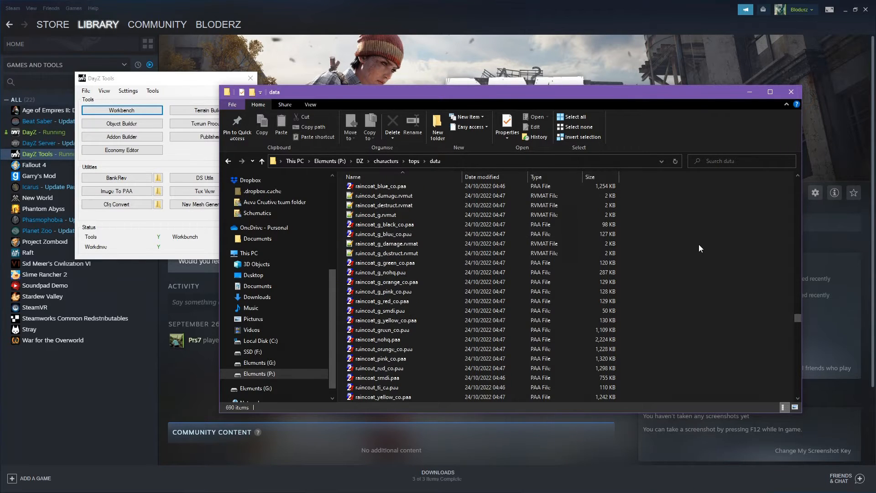
scroll(700, 245, "down", 1)
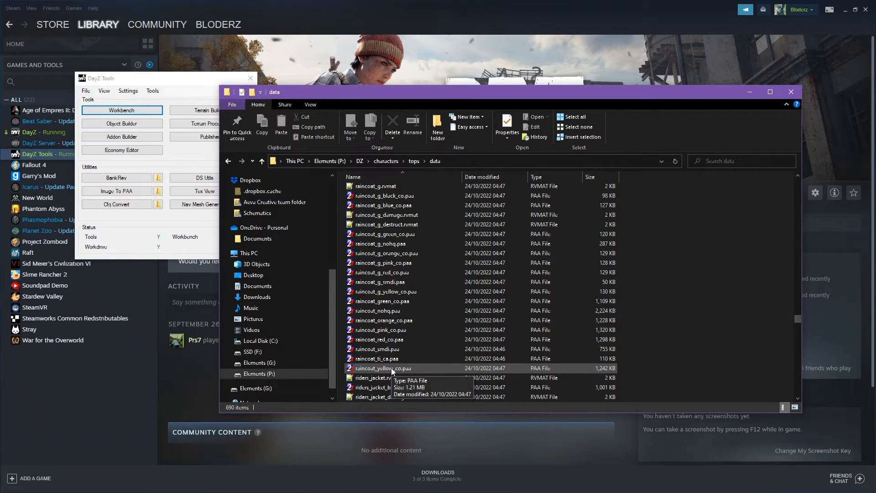
Choose another app for opening raincoat_yellow_co.paa, make it the default for .paa files, and browse the PC for the program
right_click(414, 367)
left_click(423, 369)
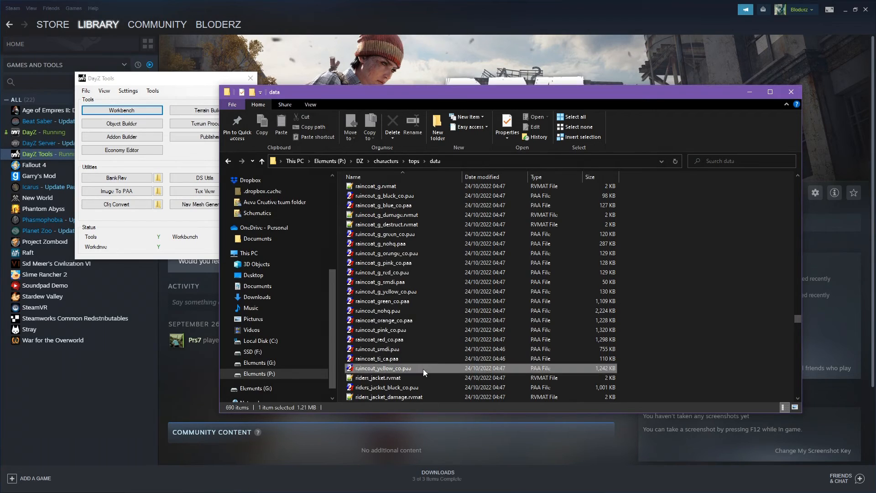
right_click(423, 369)
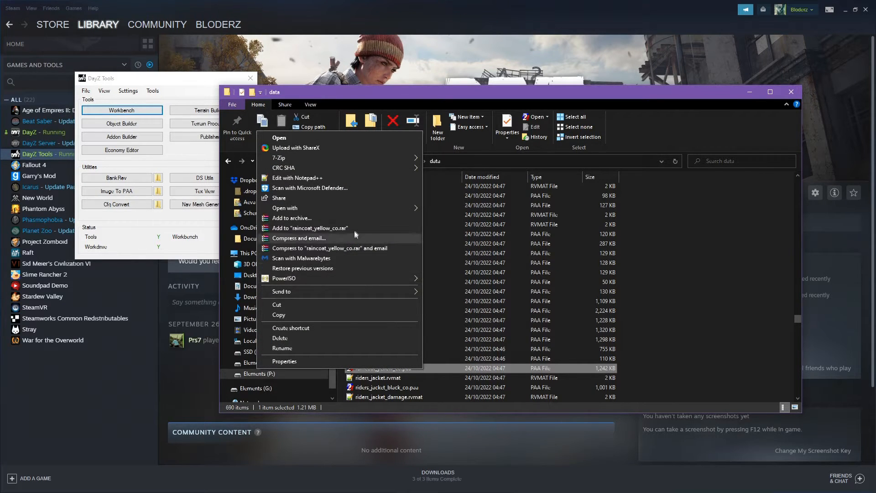
mouse_move(404, 209)
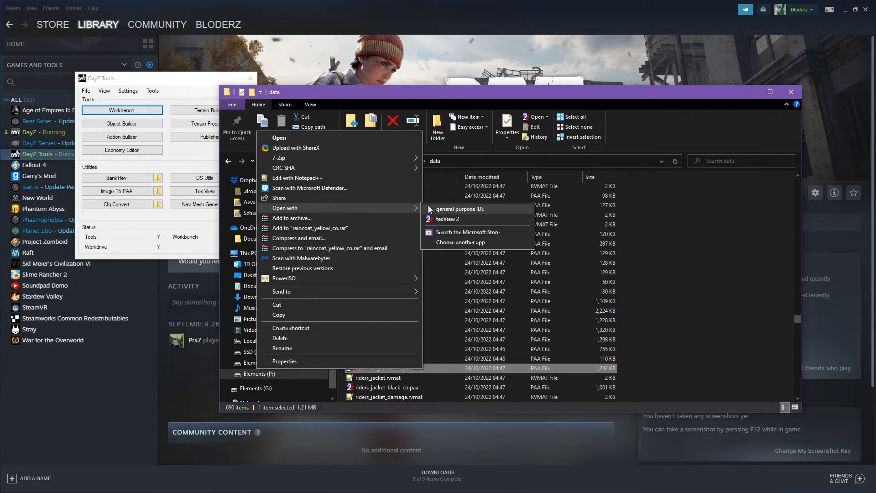
left_click(466, 243)
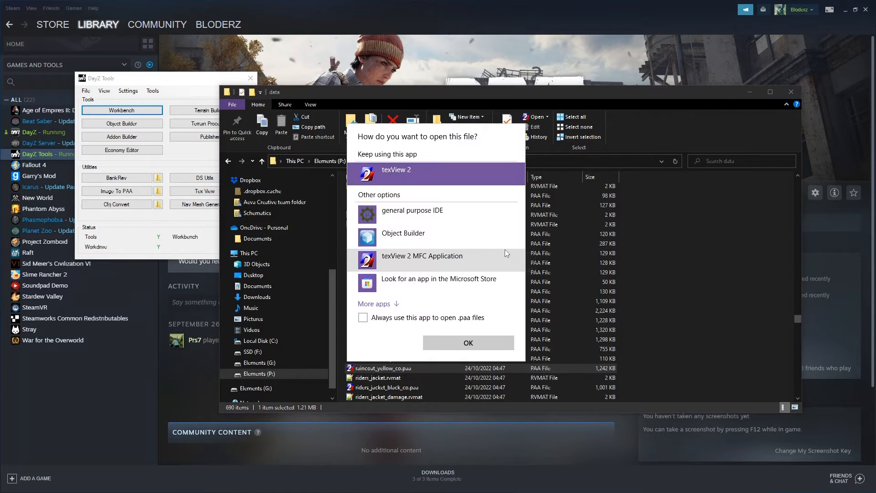
left_click(363, 318)
left_click(394, 304)
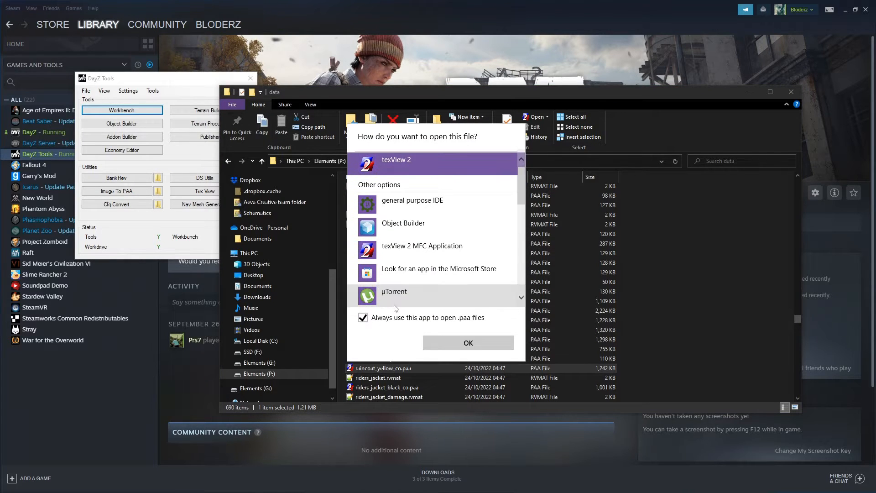
scroll(524, 299, "down", 5)
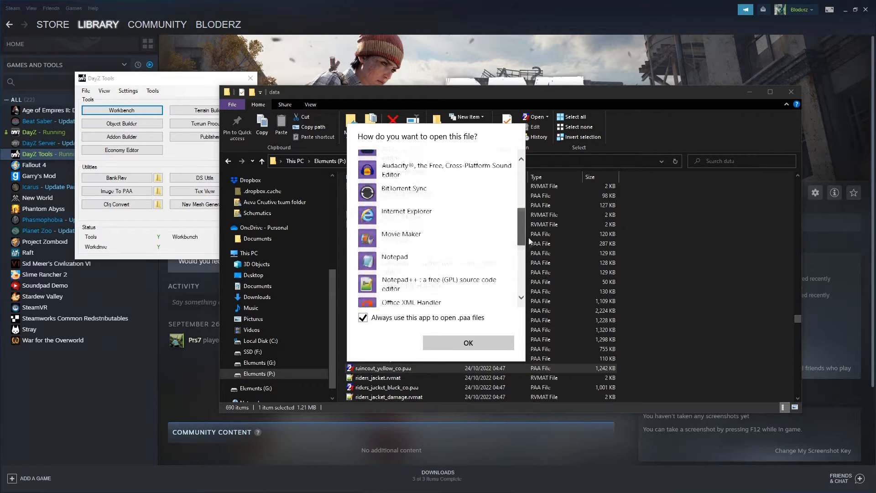
left_click(433, 295)
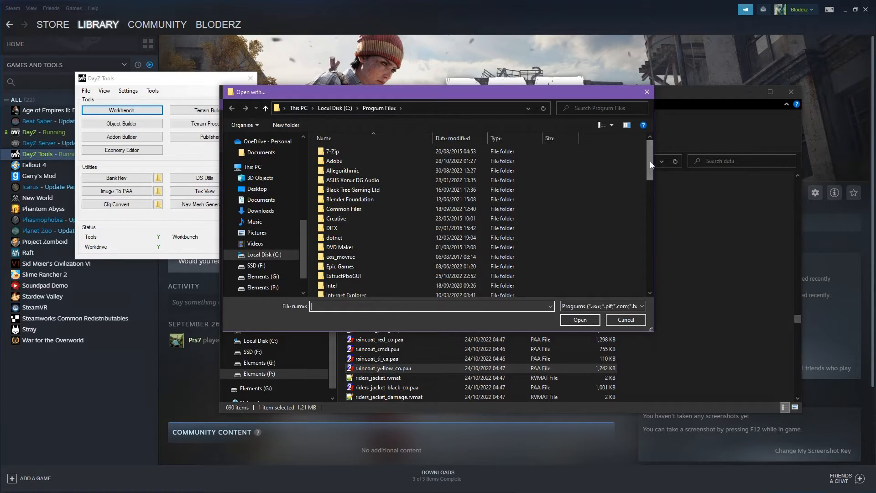
Browse to the Steam\steamapps\common folder in Program Files (x86) on Local Disk (C:)
scroll(650, 162, "down", 1)
scroll(652, 172, "up", 1)
left_click(343, 106)
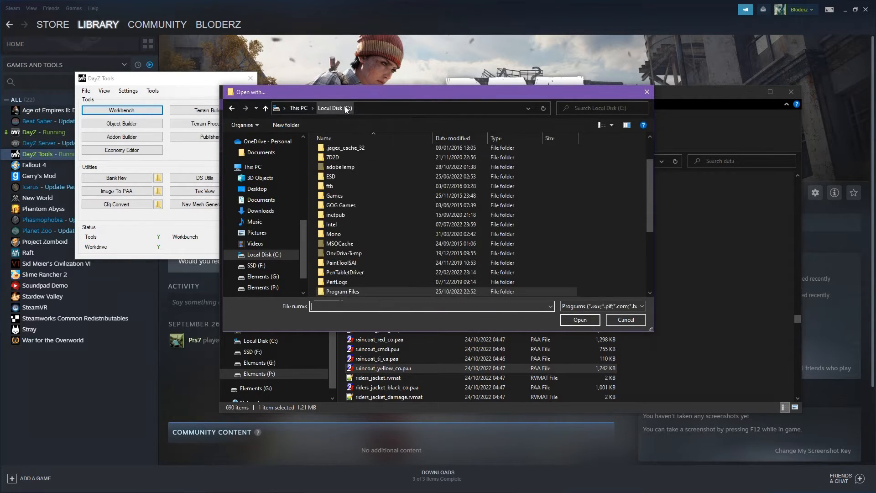
scroll(374, 215, "down", 5)
double_click(374, 215)
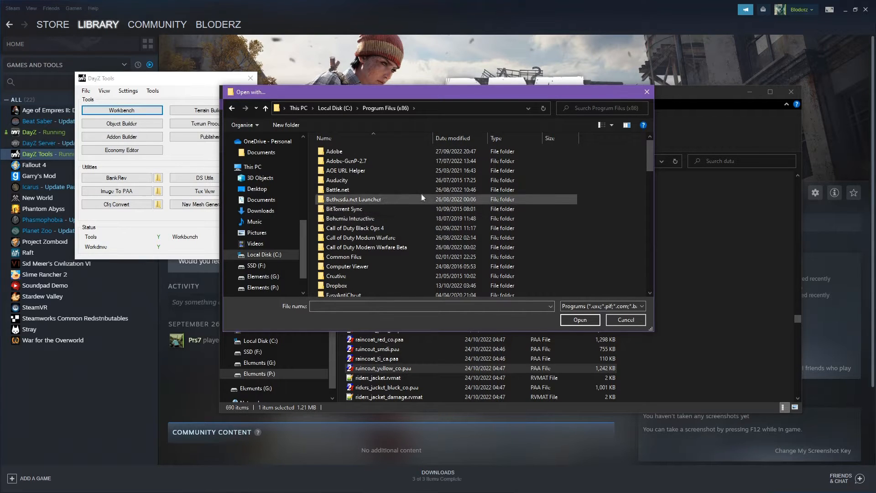
scroll(440, 176, "down", 2)
scroll(440, 176, "down", 14)
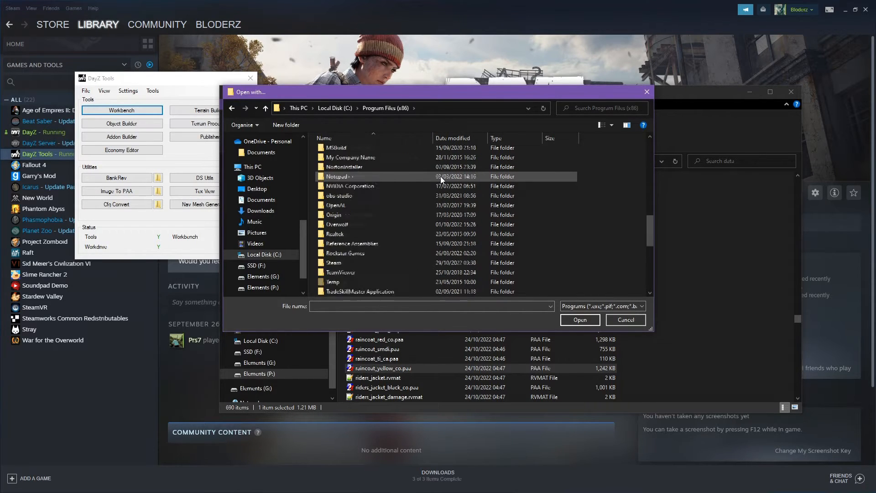
double_click(380, 176)
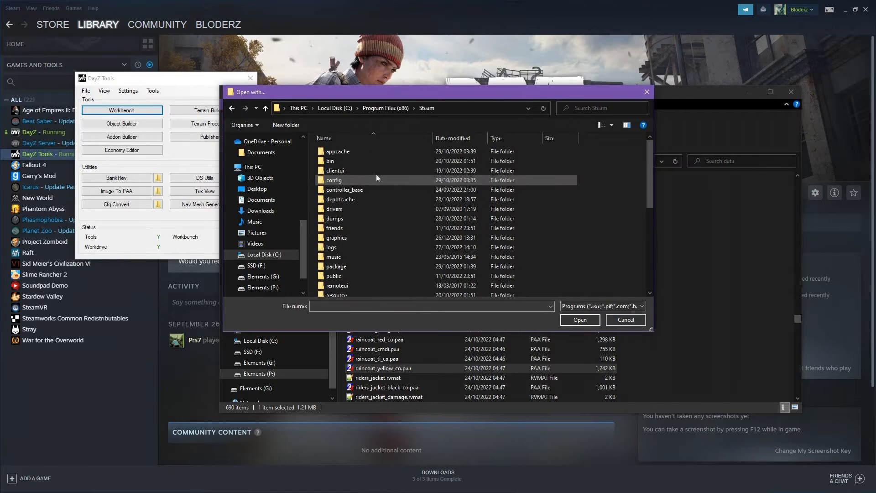
scroll(355, 258, "down", 3)
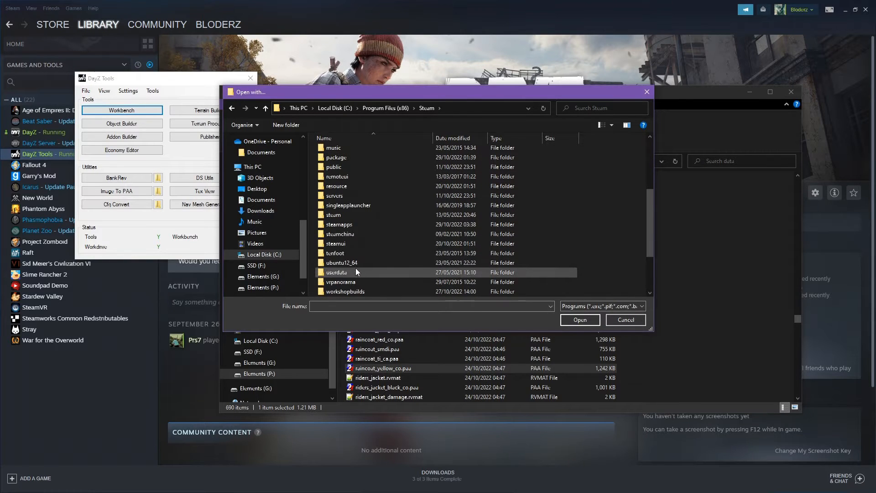
double_click(362, 223)
double_click(364, 151)
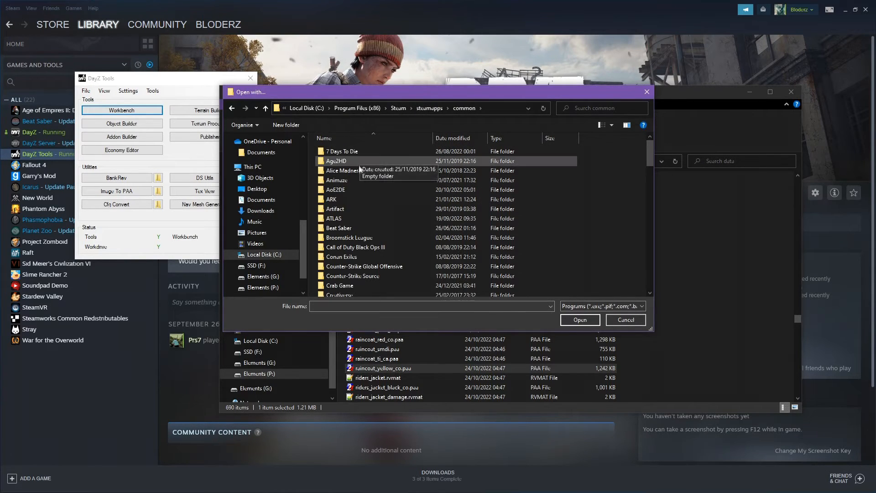
Open the texture with TexView.exe from the DayZ Tools\Bin\ImageToPAA folder
scroll(367, 228, "down", 5)
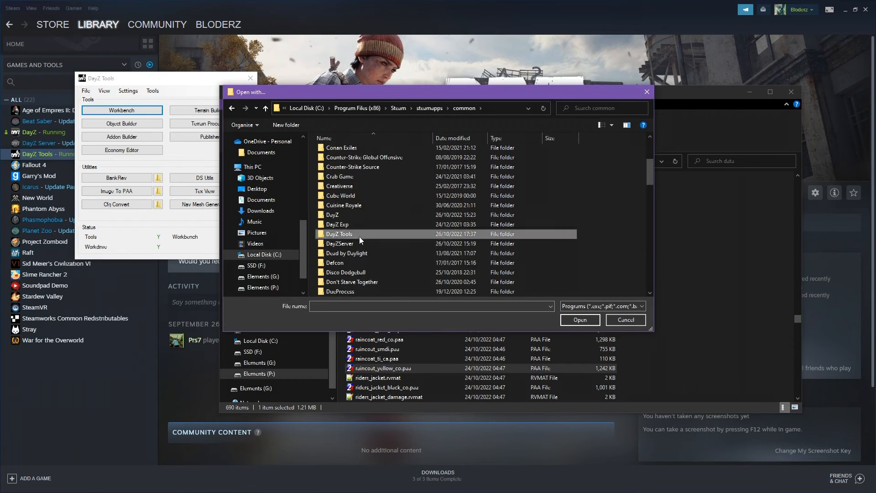
double_click(359, 236)
double_click(370, 161)
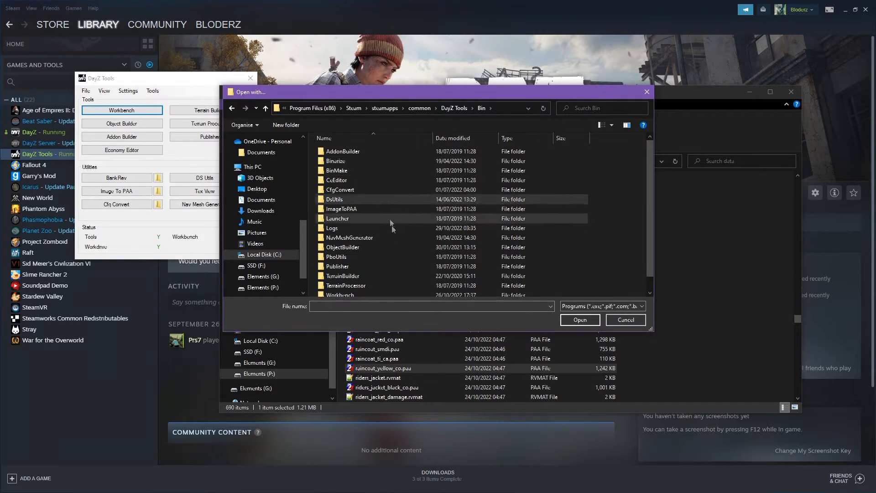
double_click(374, 196)
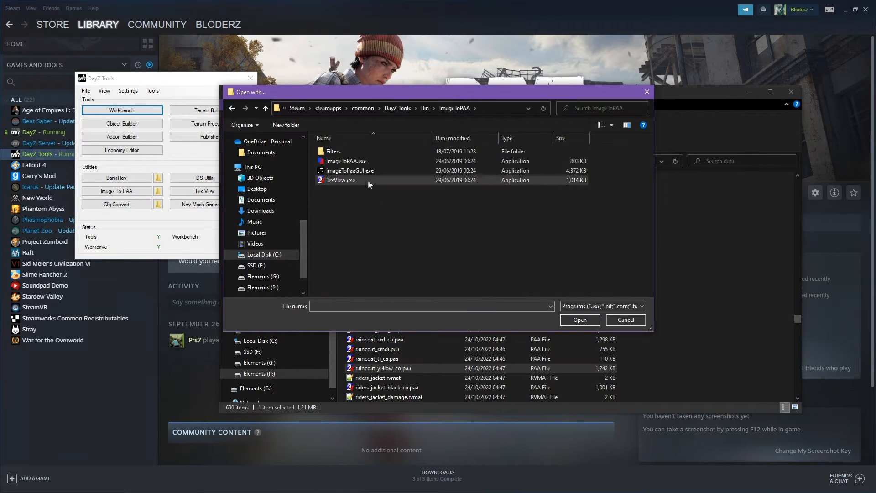
left_click(368, 179)
left_click(581, 321)
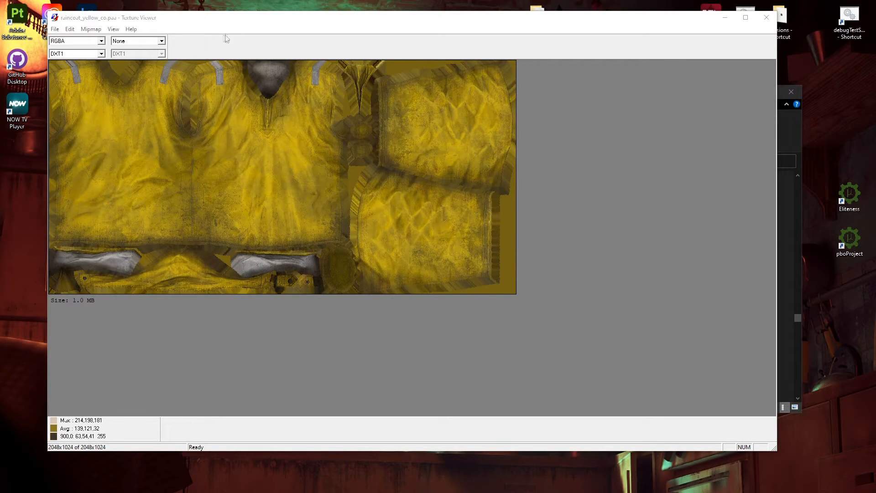
Open the Save As dialog for the raincoat texture in the texture viewer
left_click(176, 27)
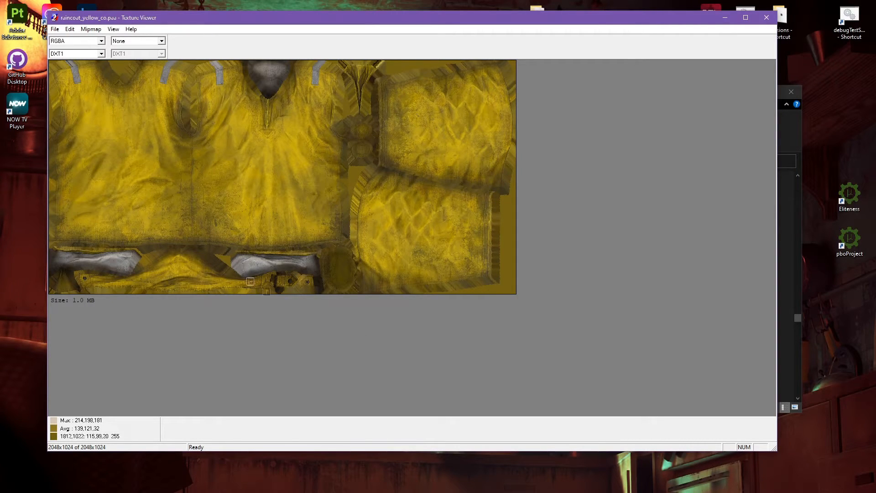
left_click(55, 29)
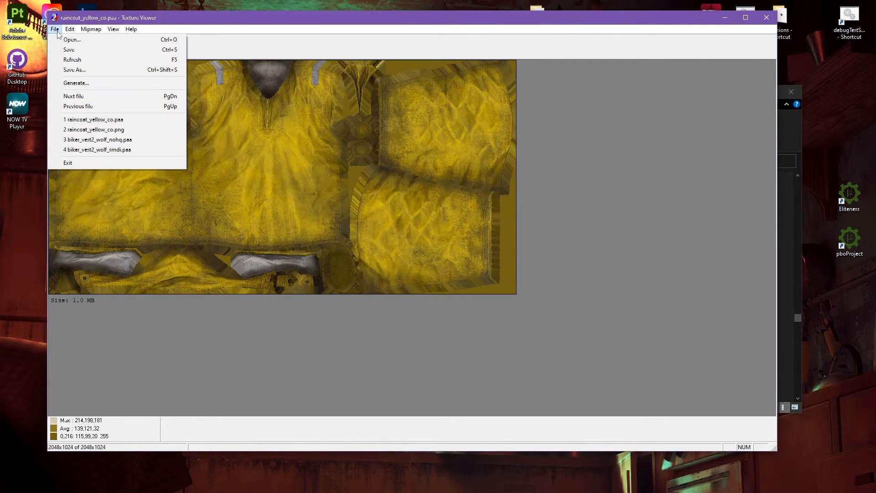
left_click(123, 71)
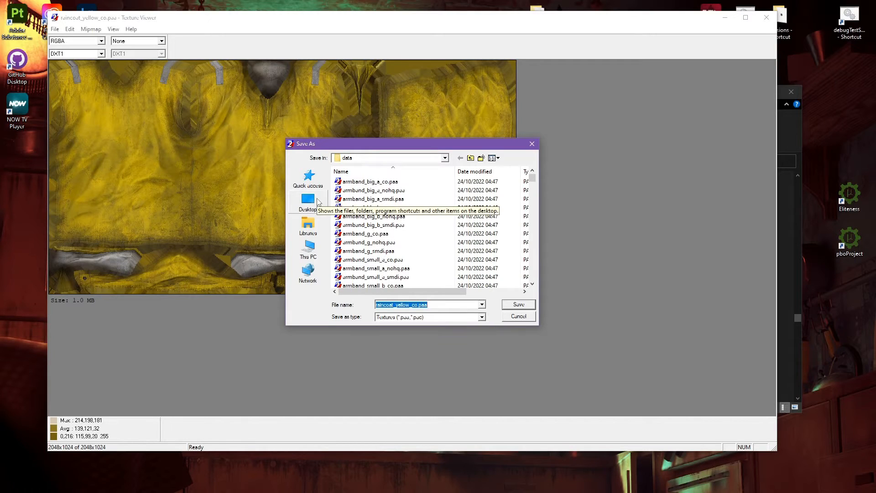
Browse the desktop, libraries and the DayZ Things folder on Elements (G:) for a save location
left_click(319, 202)
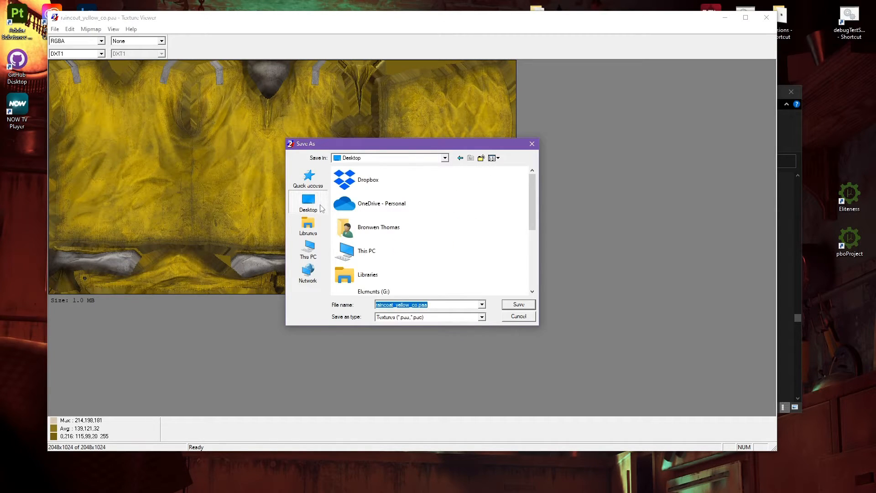
left_click(312, 229)
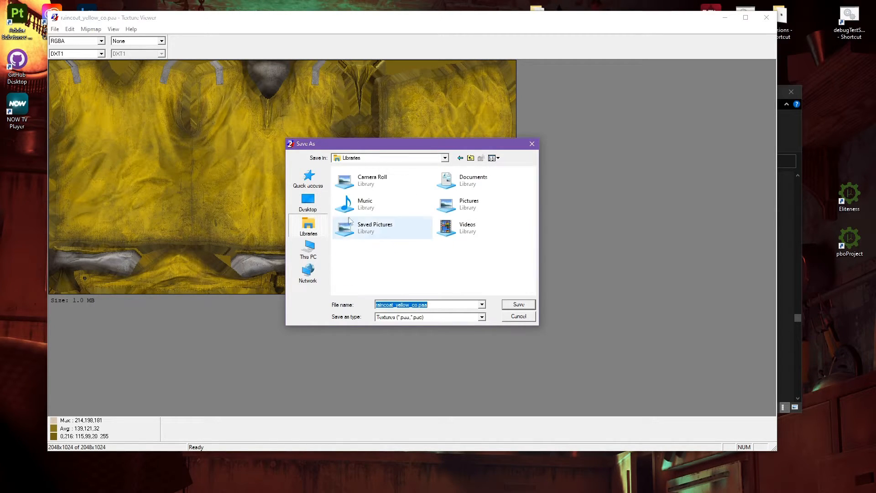
left_click(473, 184)
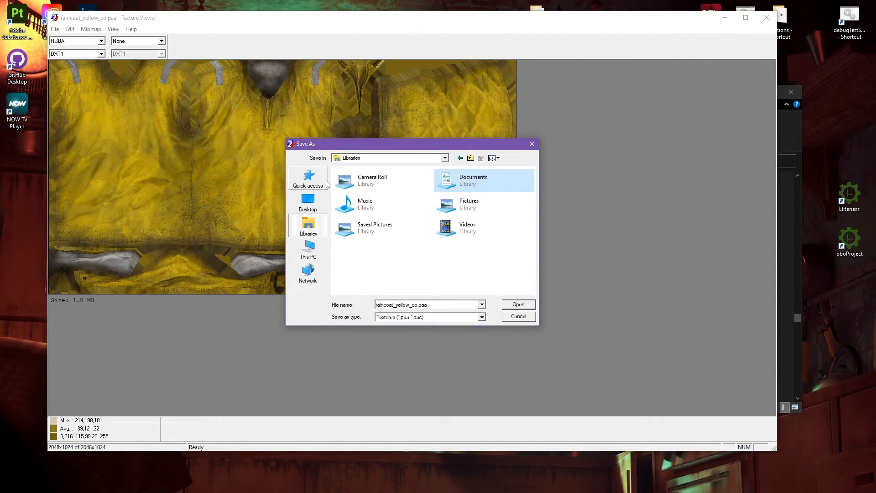
left_click(308, 249)
scroll(364, 256, "down", 5)
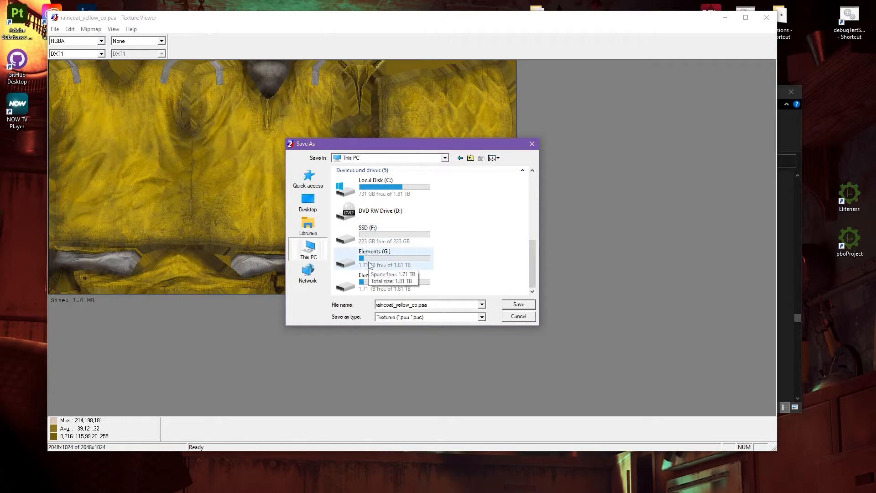
double_click(357, 255)
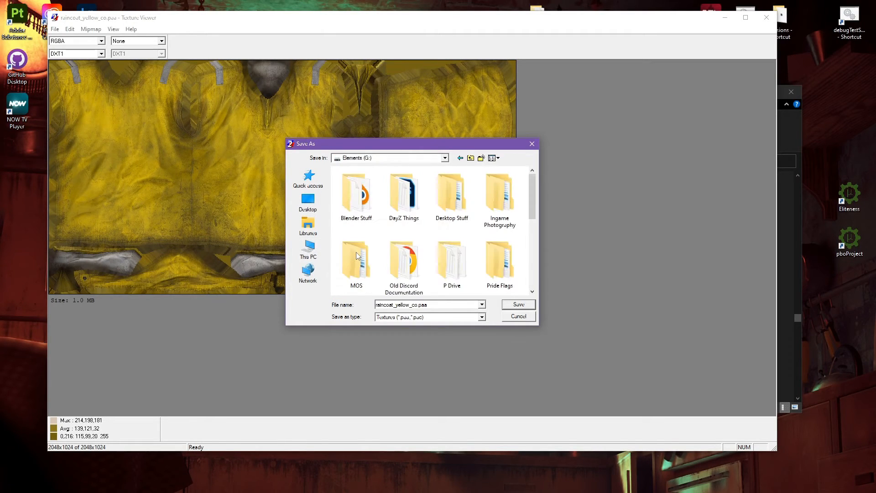
scroll(445, 251, "down", 2)
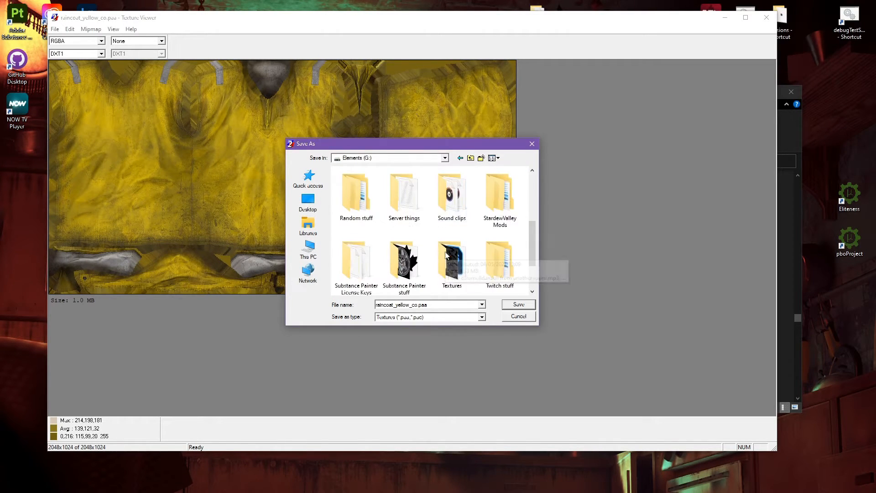
scroll(445, 251, "up", 2)
double_click(411, 205)
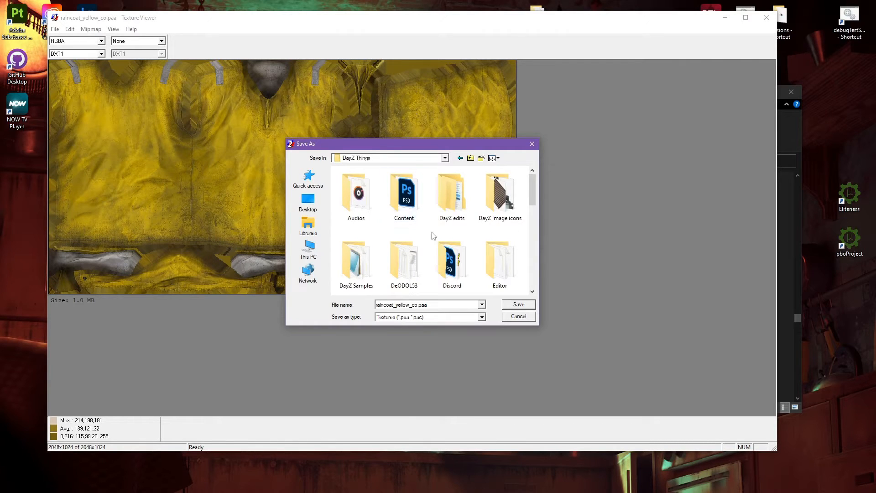
scroll(434, 236, "down", 2)
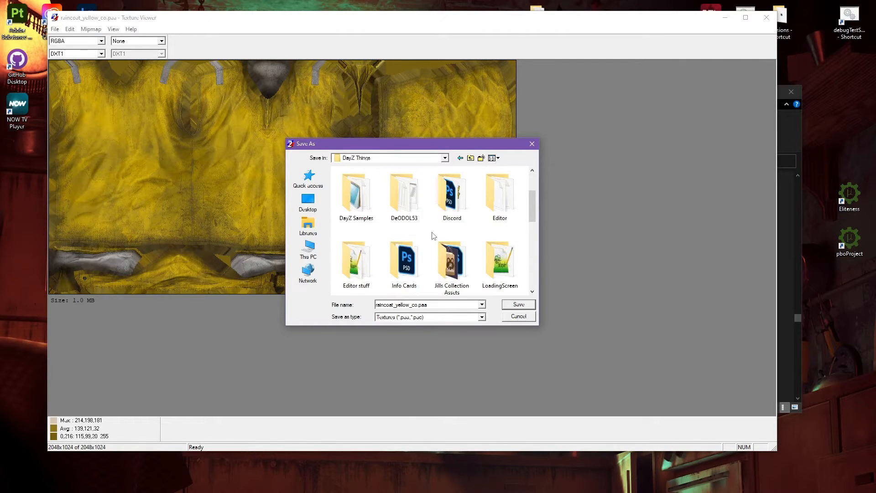
Save the texture as raincoat_yellow_co.png in the PNG Originals folder from Quick access
left_click(314, 183)
scroll(451, 237, "down", 5)
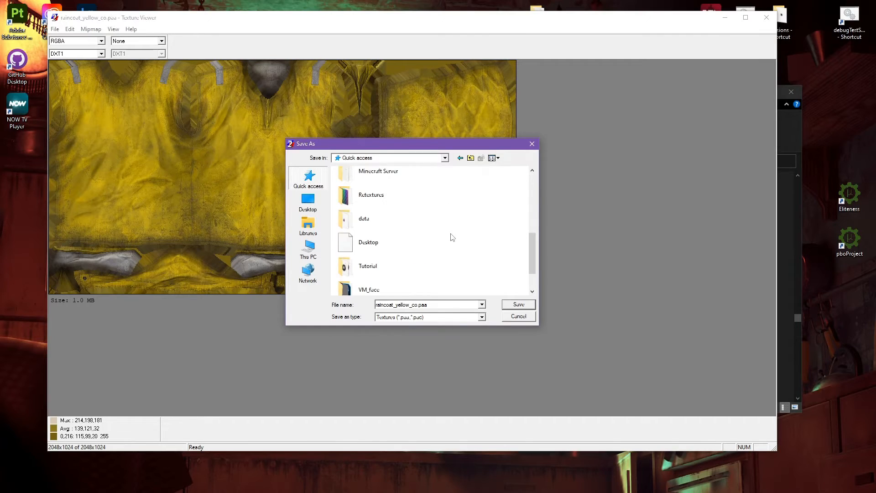
left_click(388, 210)
double_click(387, 210)
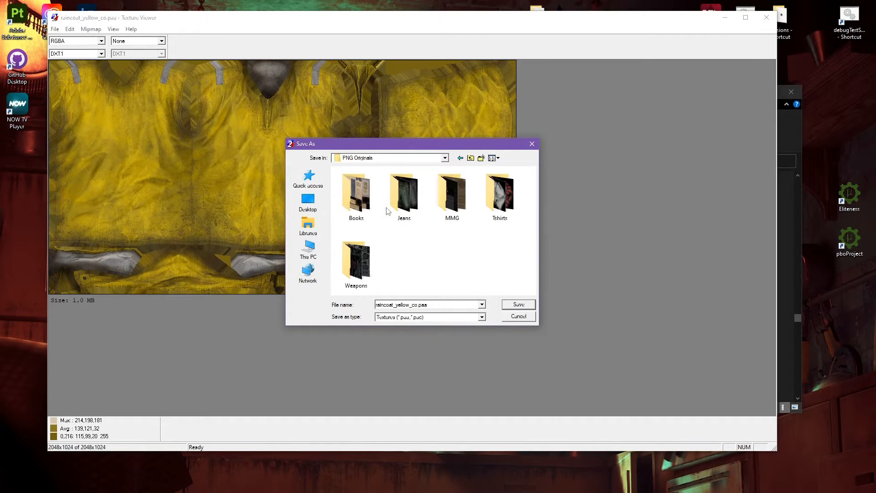
double_click(439, 305)
left_click(432, 305)
left_click(510, 306)
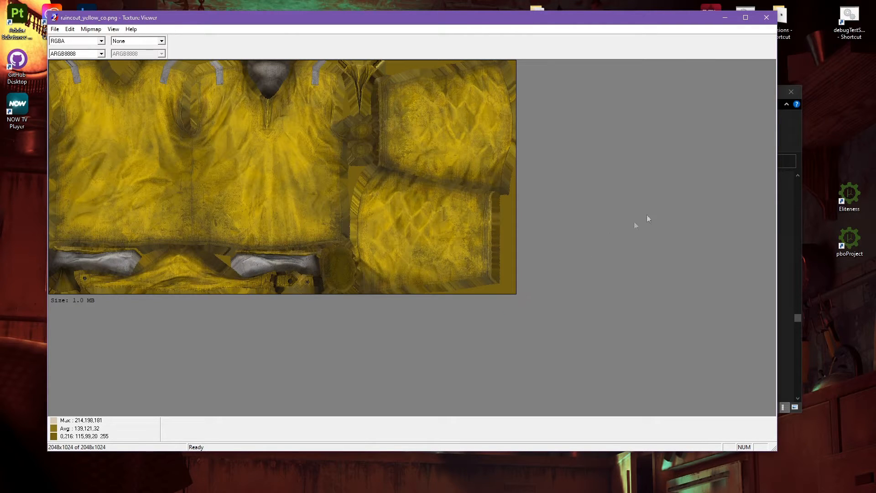
Minimise the texture viewer, check the PNG Originals folder in File Explorer for the exported raincoat texture, and minimise that window
left_click(725, 17)
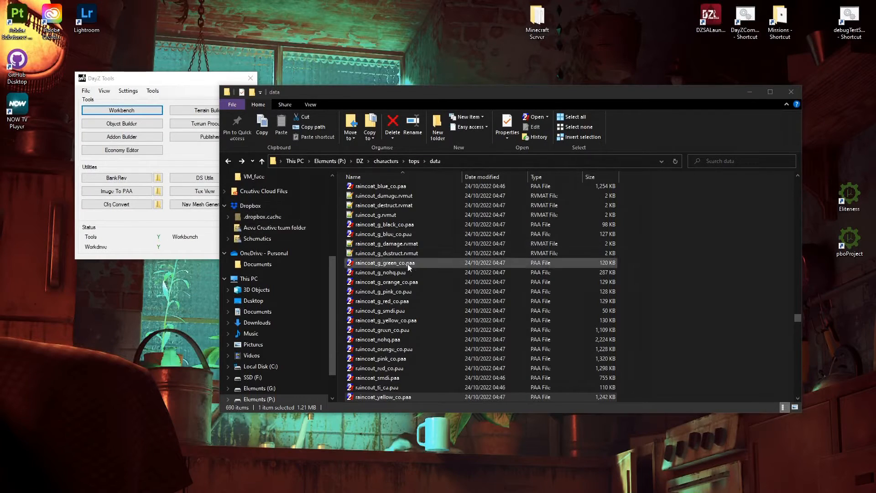
scroll(273, 267, "up", 5)
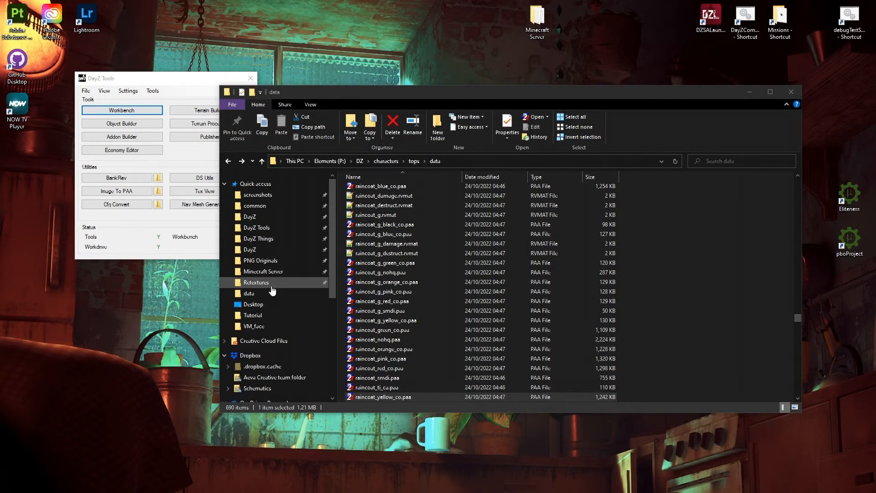
left_click(264, 264)
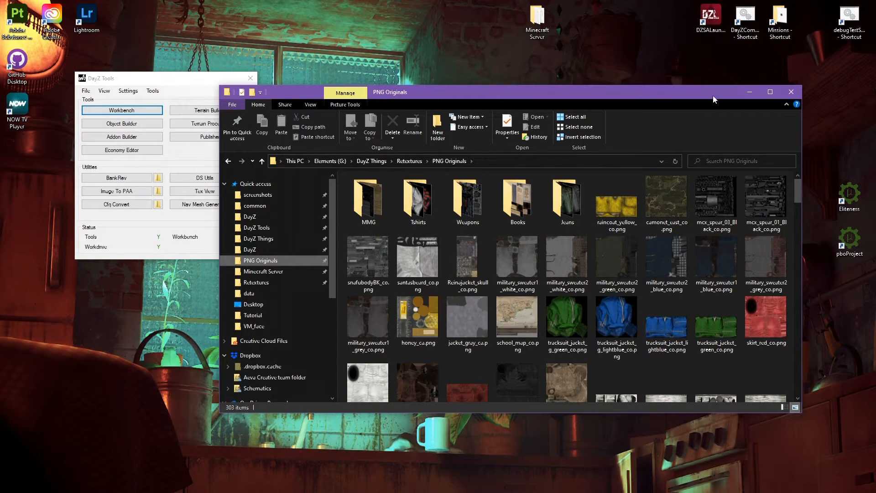
left_click(752, 94)
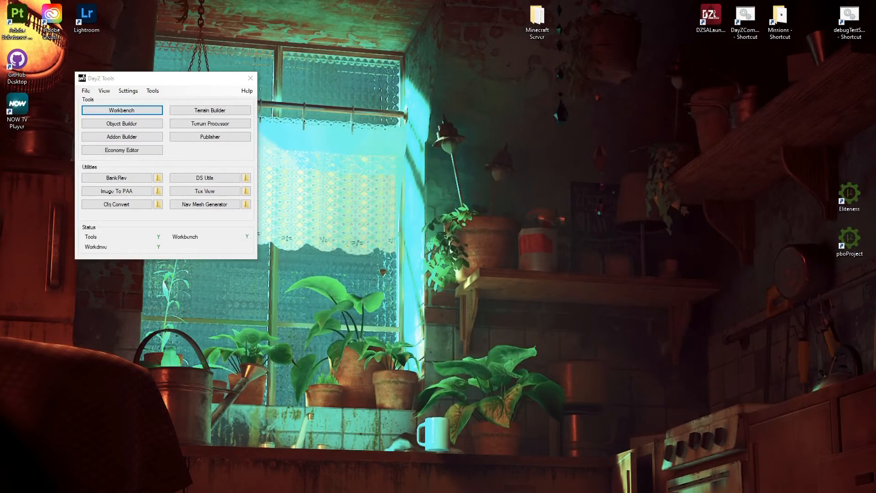
Switch to Photoshop and open the exported raincoat_yellow_co.png texture for editing
key("alt+Tab")
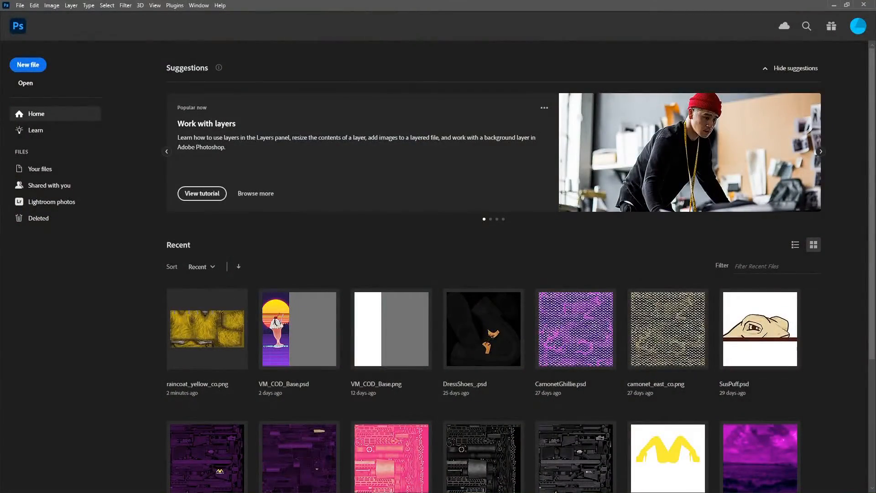
key("alt+Tab")
left_click_drag(617, 203, 313, 53)
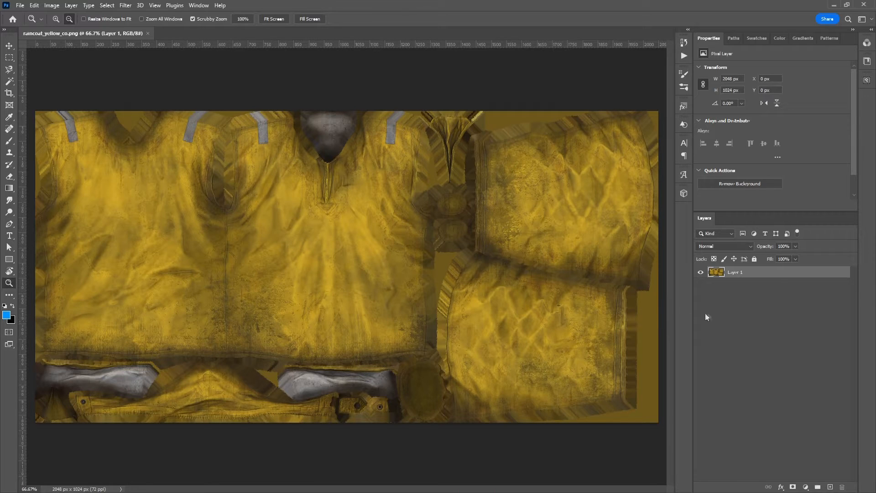
Try a Hue/Saturation adjustment with a hue shift of +180 on the yellow raincoat texture and cancel it
left_click(52, 6)
mouse_move(100, 30)
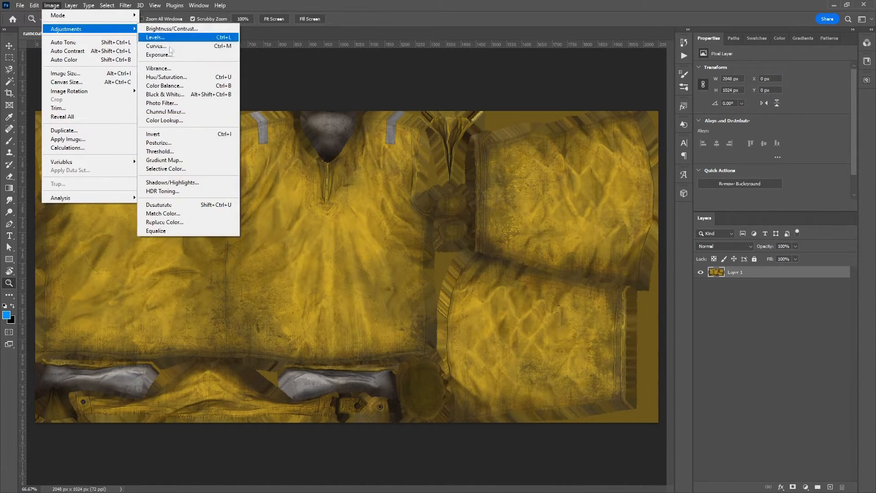
left_click(178, 78)
left_click_drag(634, 137, 681, 138)
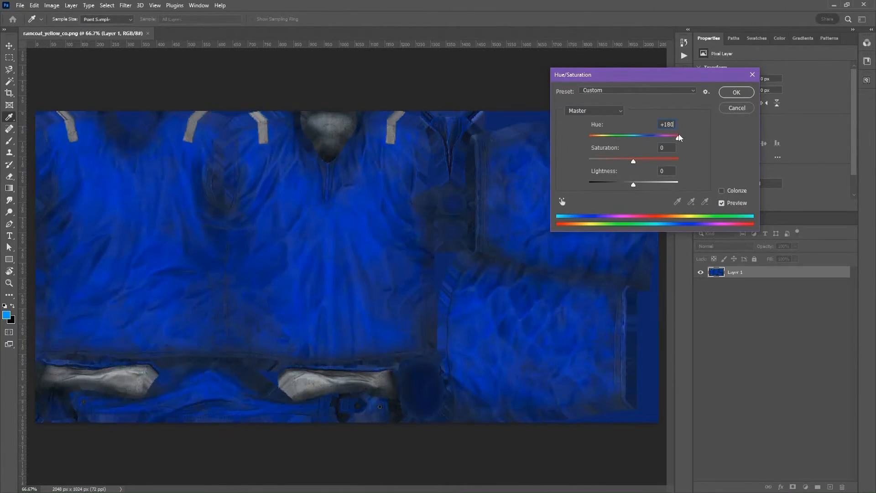
left_click(745, 108)
key("z")
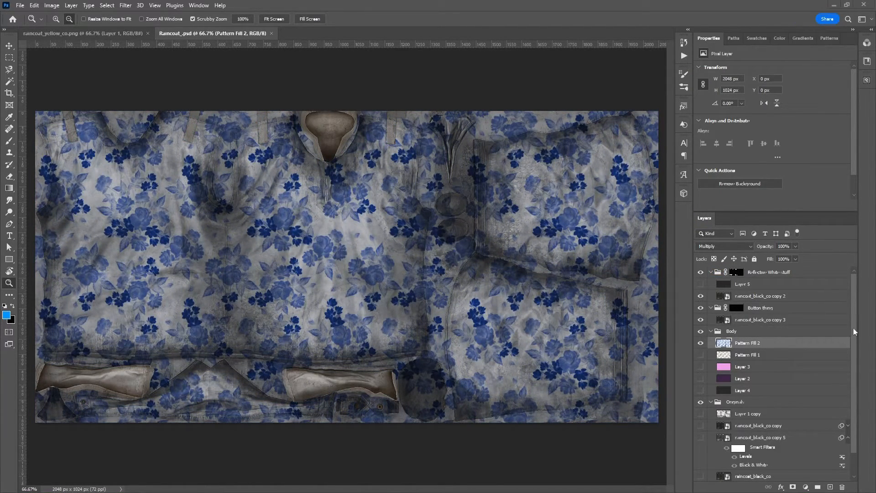
Preview the raincoat's Body design variants by toggling Layer 3, Pattern Fill 1 and Layer 2, and restore Pattern Fill 2's visibility
scroll(855, 358, "down", 2)
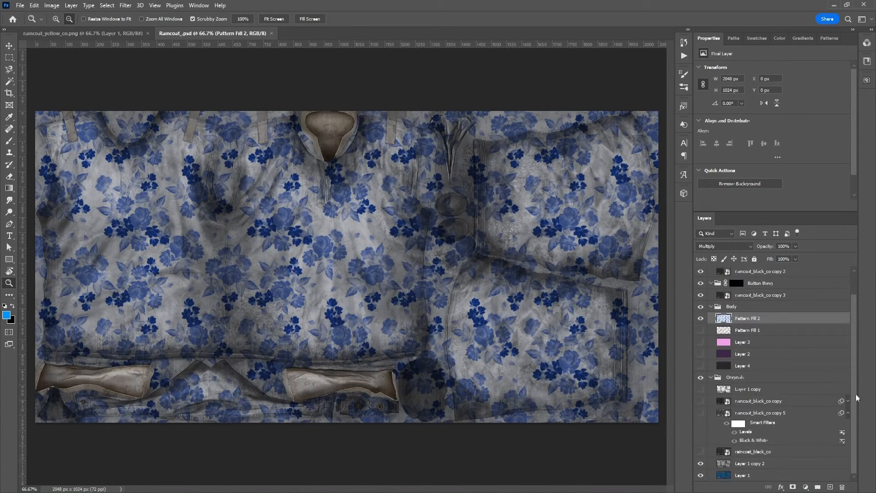
scroll(854, 370, "up", 2)
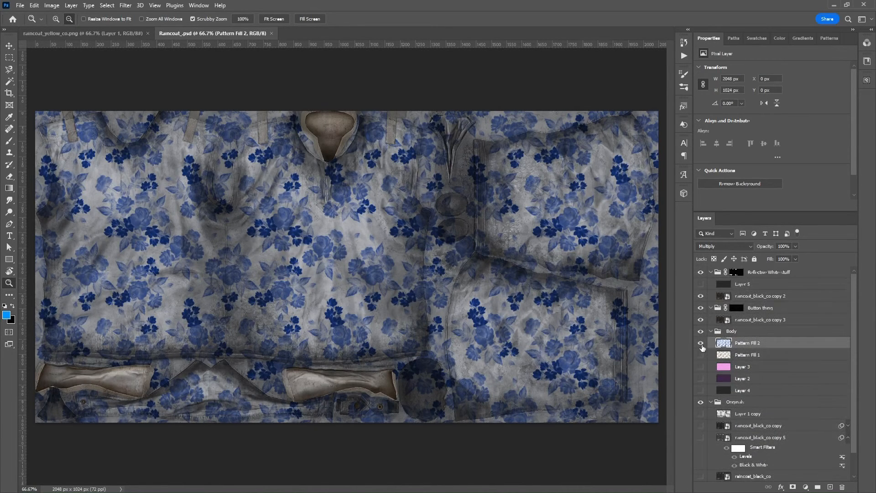
left_click(701, 344)
scroll(857, 363, "down", 2)
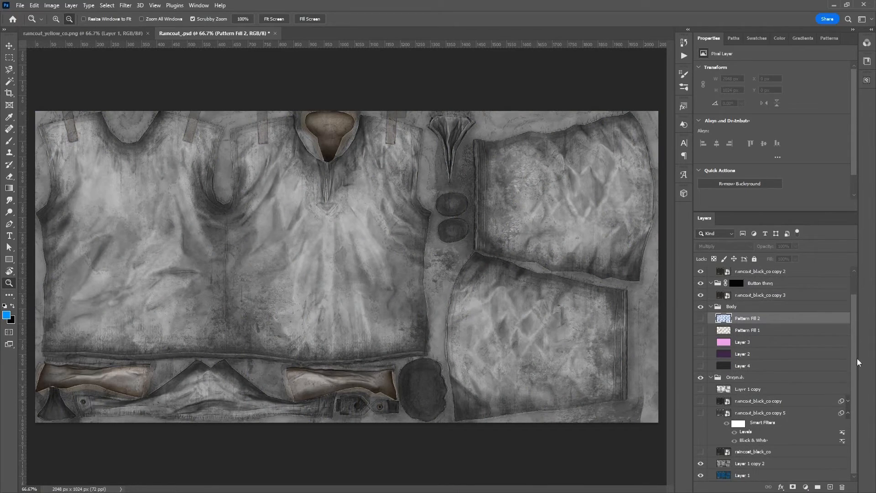
left_click(701, 342)
left_click(701, 343)
left_click(701, 331)
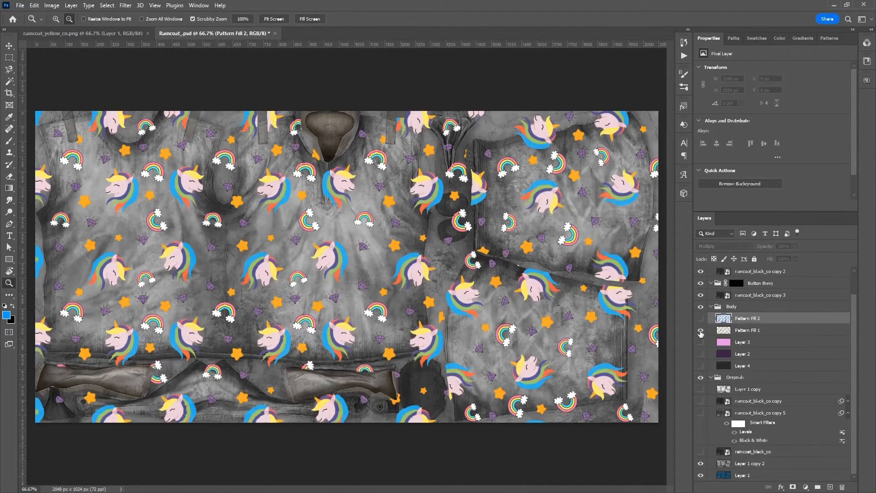
left_click(702, 331)
left_click(702, 354)
left_click(701, 354)
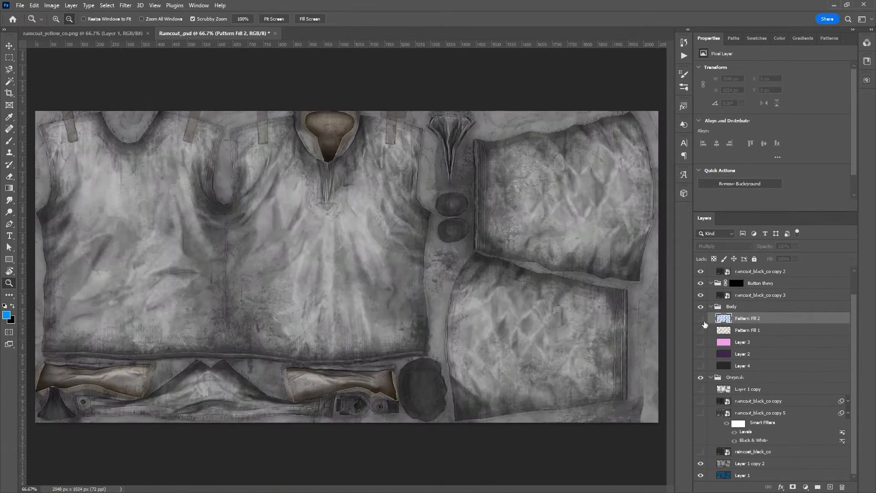
left_click(701, 318)
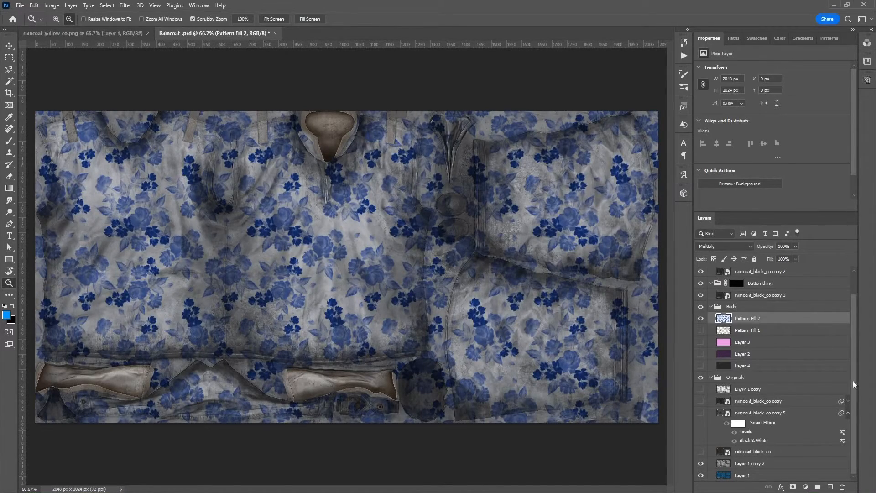
Examine the Reflective White stuff group's mask in the Select and Mask workspace with the Body group collapsed
left_click_drag(853, 381, 853, 352)
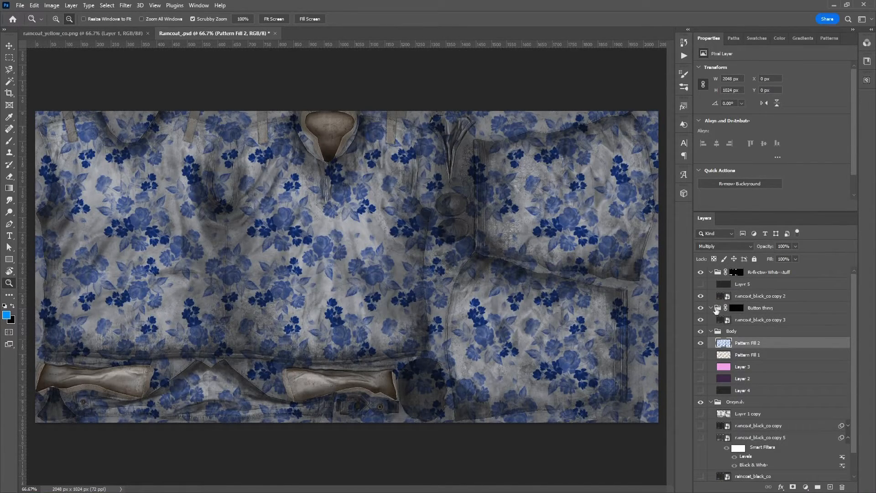
left_click(710, 331)
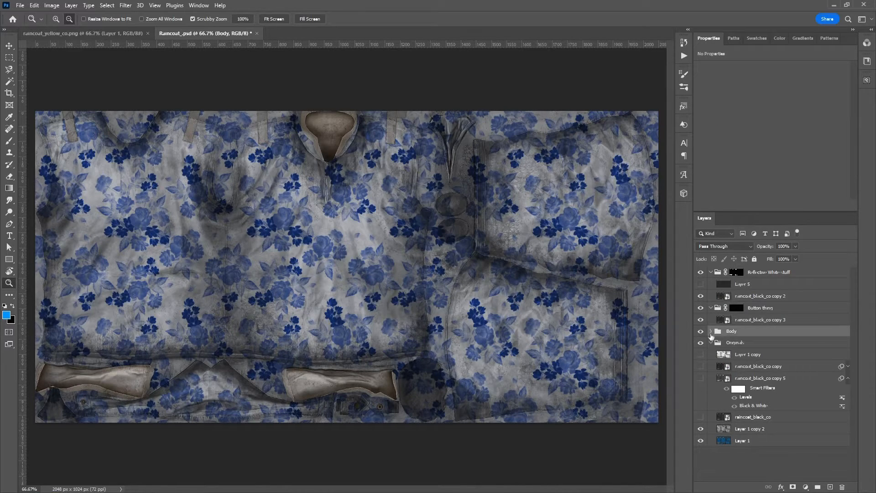
left_click(737, 309)
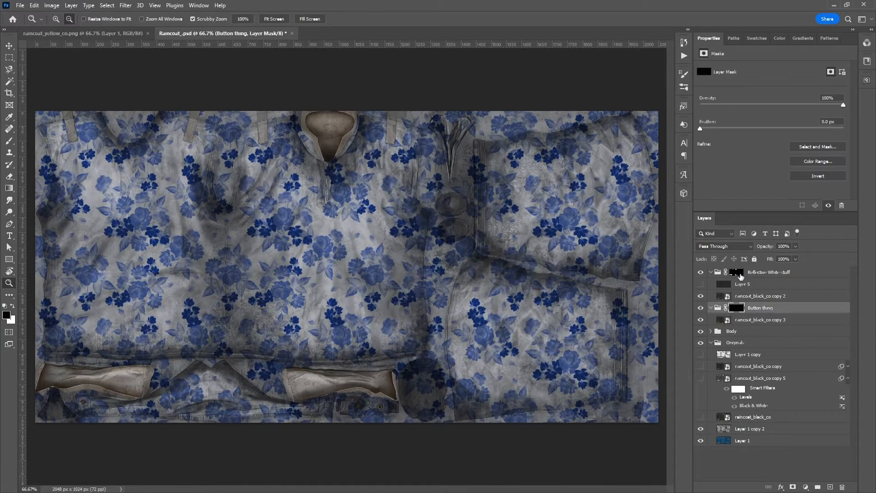
left_click(737, 273)
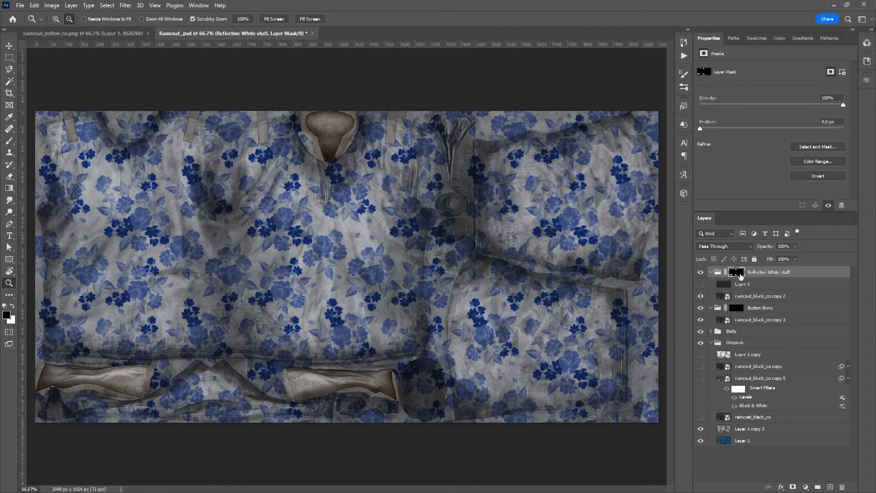
key("ctrl+alt+r")
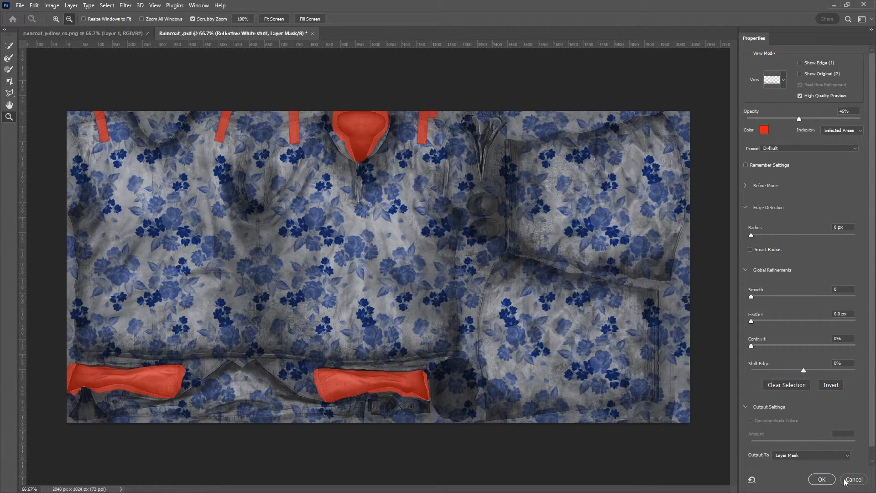
left_click(822, 479)
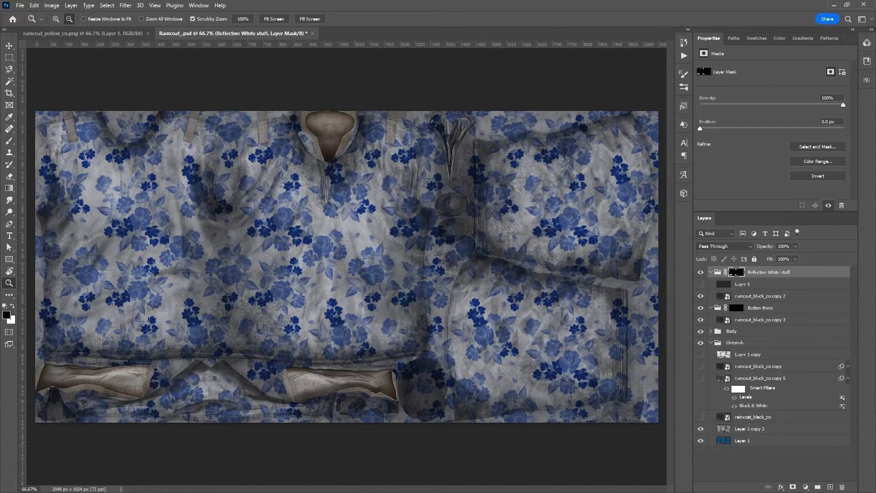
Expand the Body group, hide Pattern Fill 2 and add a new empty layer directly above it
left_click(747, 355)
left_click(711, 331)
left_click(701, 343)
left_click(748, 343)
left_click(830, 487)
scroll(776, 434, "down", 2)
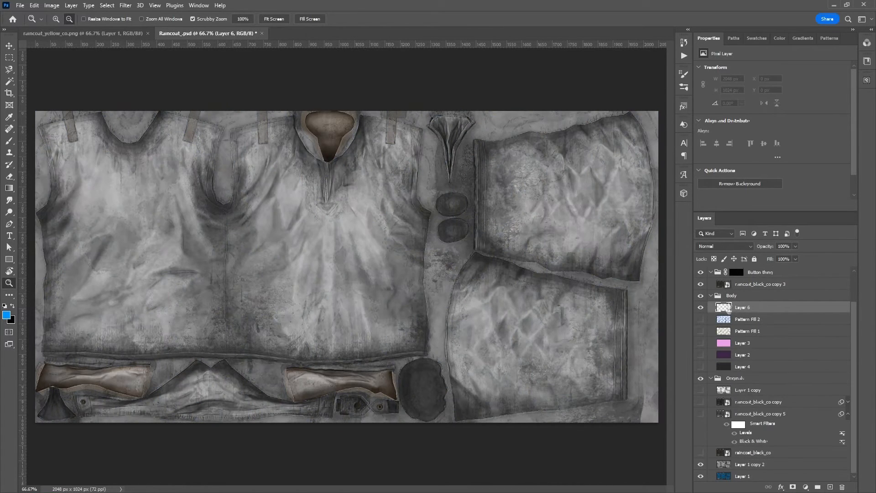
Set the foreground colour to a bright green
left_click(7, 315)
left_click_drag(671, 376, 671, 407)
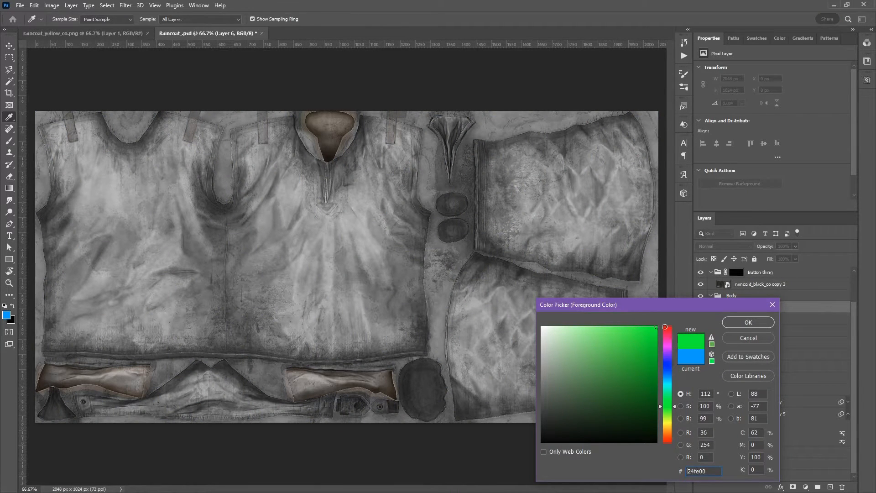
left_click(742, 323)
key("z")
left_click_drag(270, 375, 276, 130)
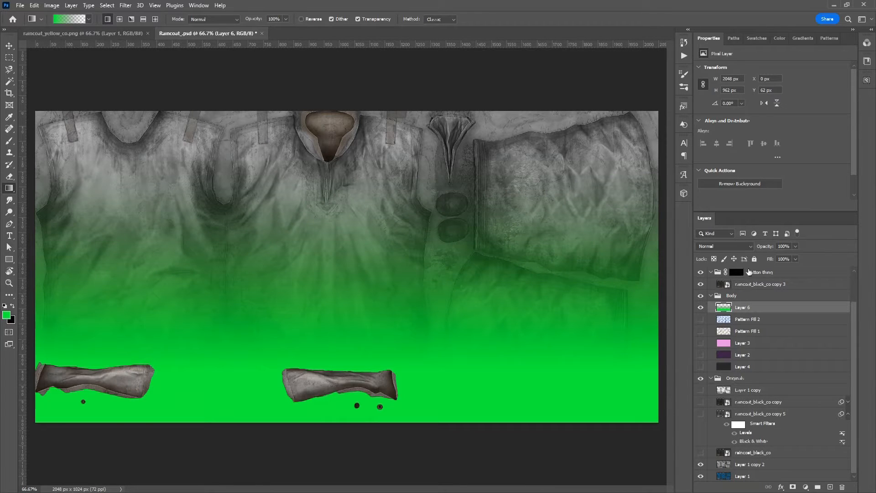
key("ctrl+z")
Fill the new Body layer with the green foreground colour using the Paint Bucket and set its blend mode to Multiply
right_click(8, 192)
left_click(42, 196)
left_click(229, 251)
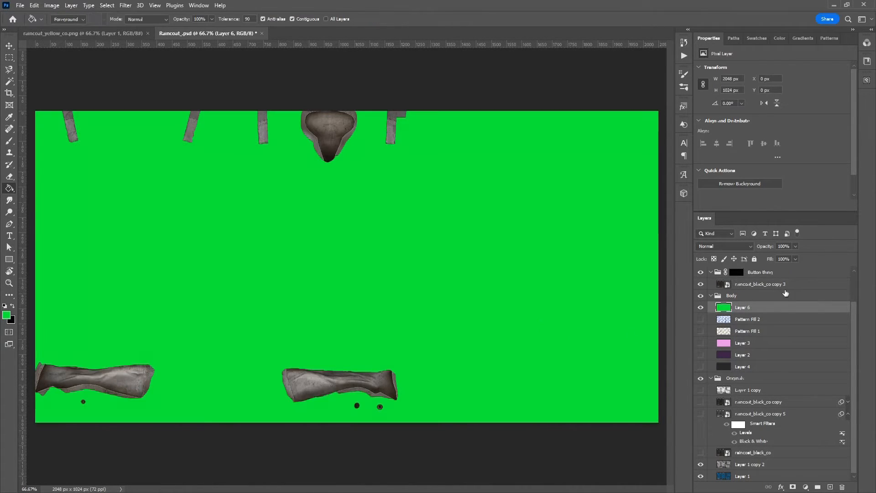
left_click(725, 247)
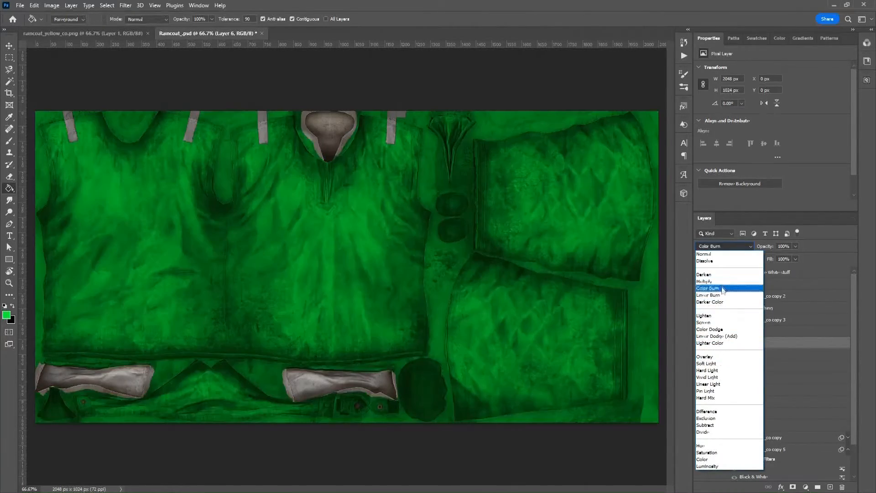
left_click(706, 281)
Change the foreground colour to a muted dark brown and refill the new Body layer with it
left_click(7, 315)
left_click_drag(667, 416, 667, 432)
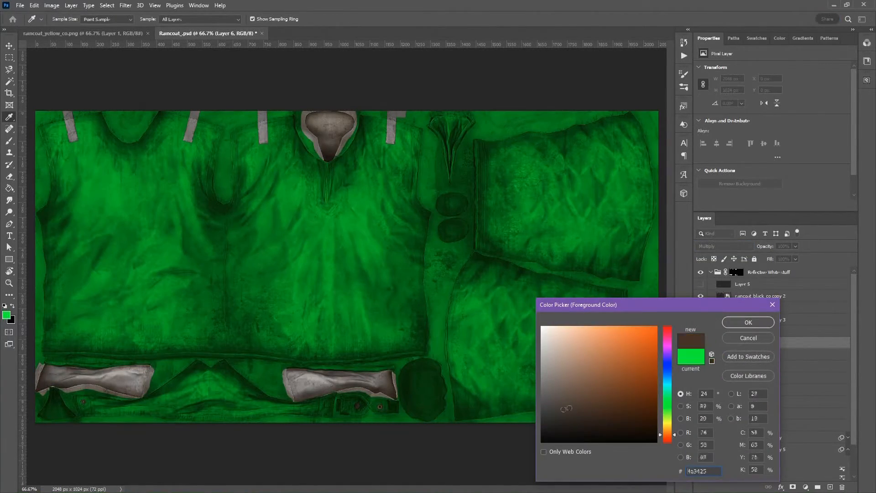
left_click(602, 411)
left_click(749, 322)
left_click(282, 285)
Set the foreground colour to a more saturated dark brown, about #45230c, and refill the new Body layer with it
left_click(6, 315)
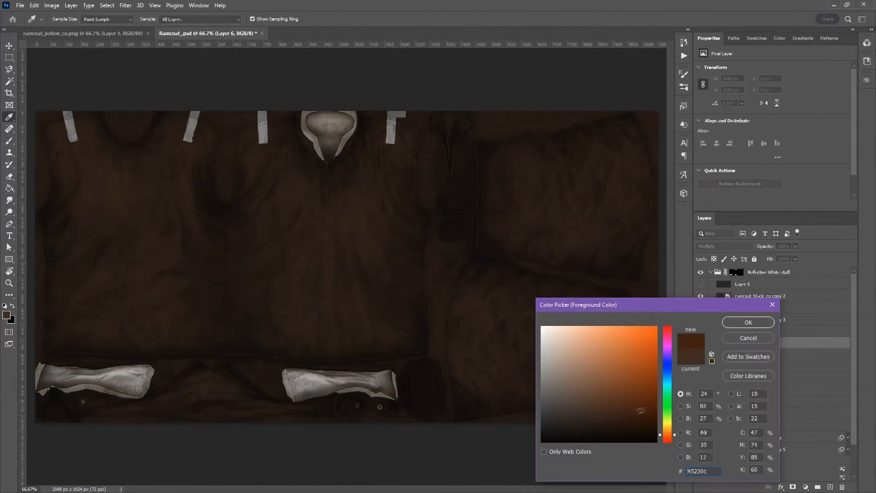
left_click(639, 412)
left_click(740, 319)
left_click(368, 264)
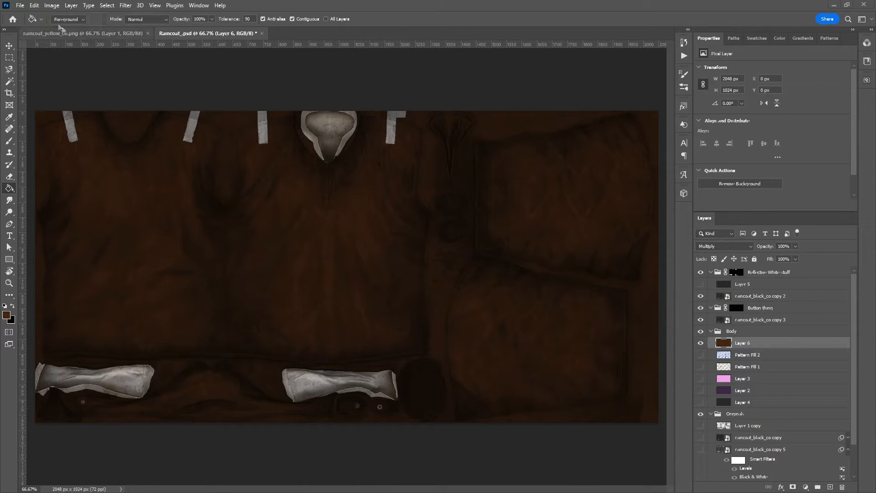
Save a PNG copy of the brown texture as Raincoat_Brown.png in the Raincoats folder, using the smallest file size option
left_click(20, 5)
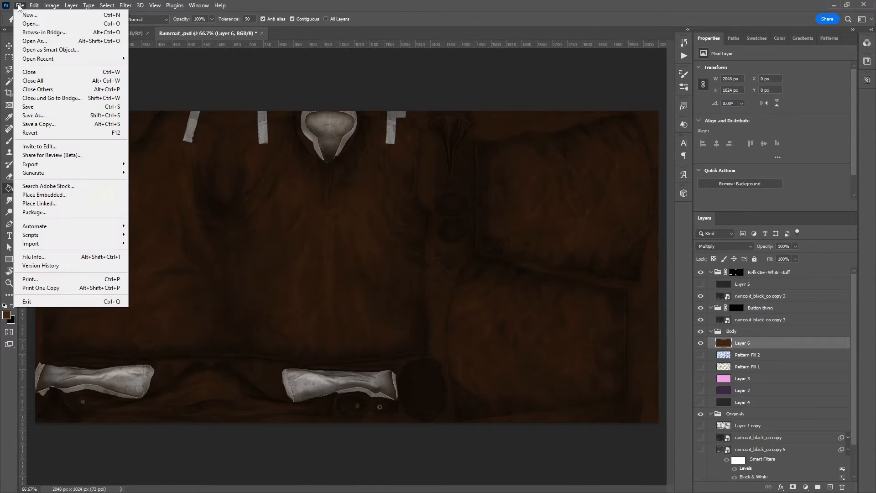
left_click(53, 116)
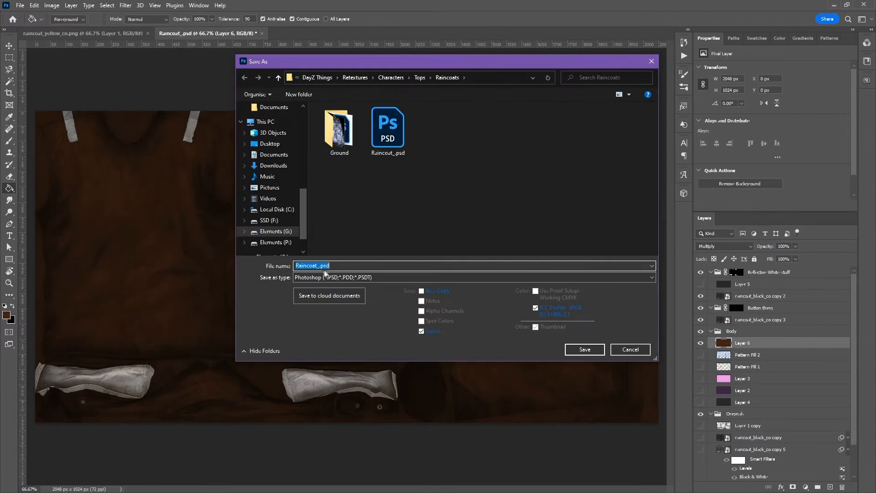
left_click(336, 278)
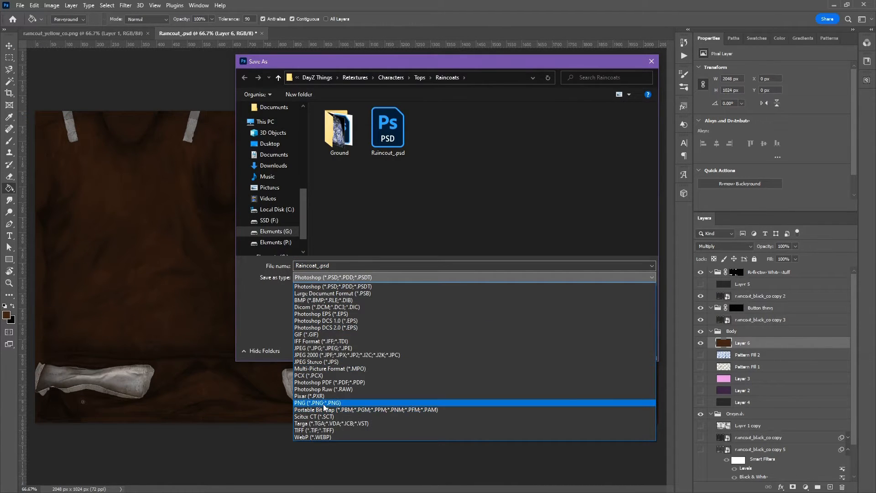
left_click(325, 404)
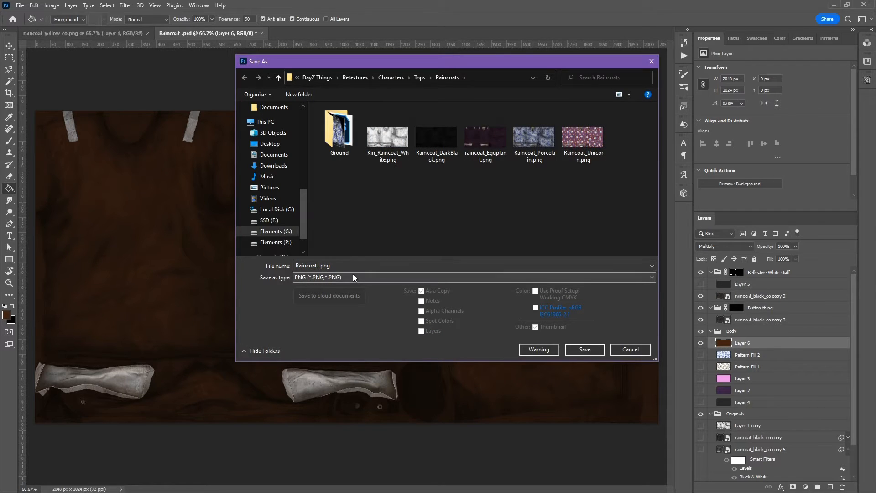
type("Brown")
left_click(601, 349)
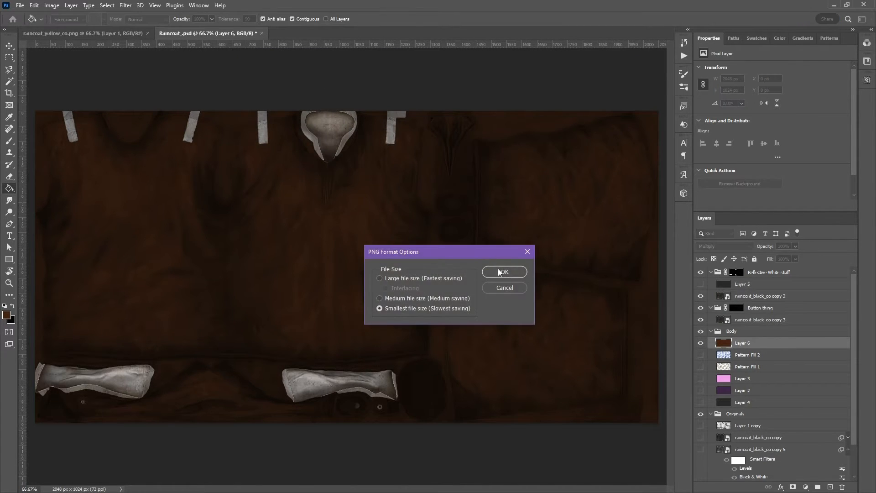
left_click(499, 272)
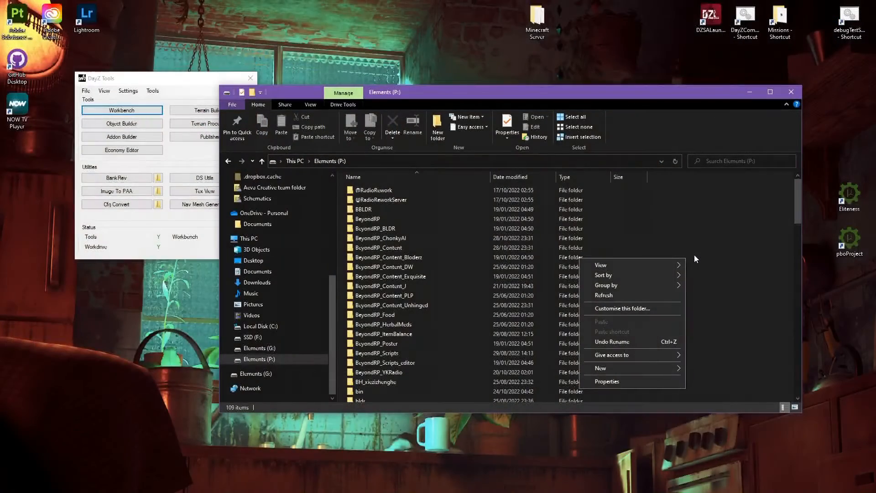
Create a folder named TutorialTextures in the root of the Elements (P:) drive and open it
mouse_move(670, 368)
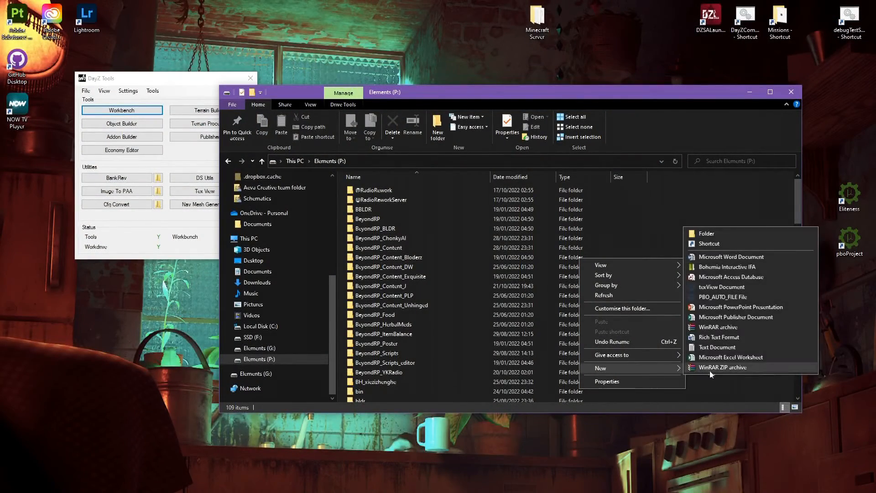
left_click(719, 235)
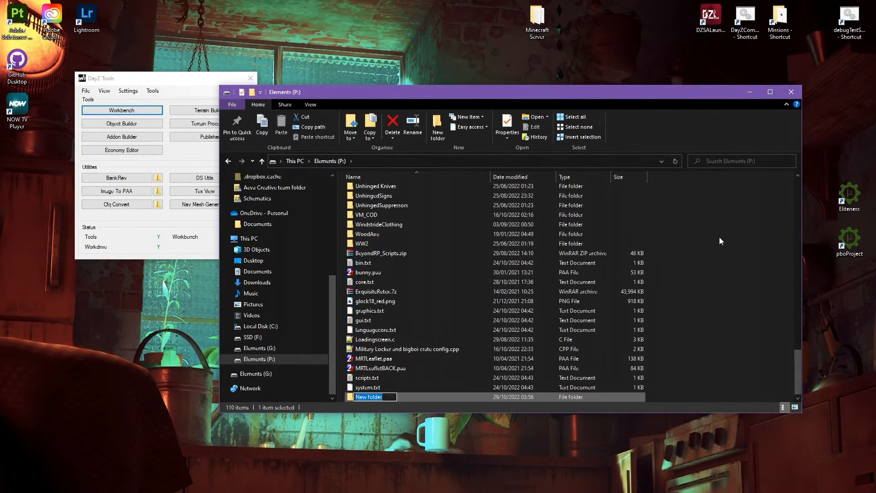
type("Tur")
type("torial")
type("Textures")
key("Return")
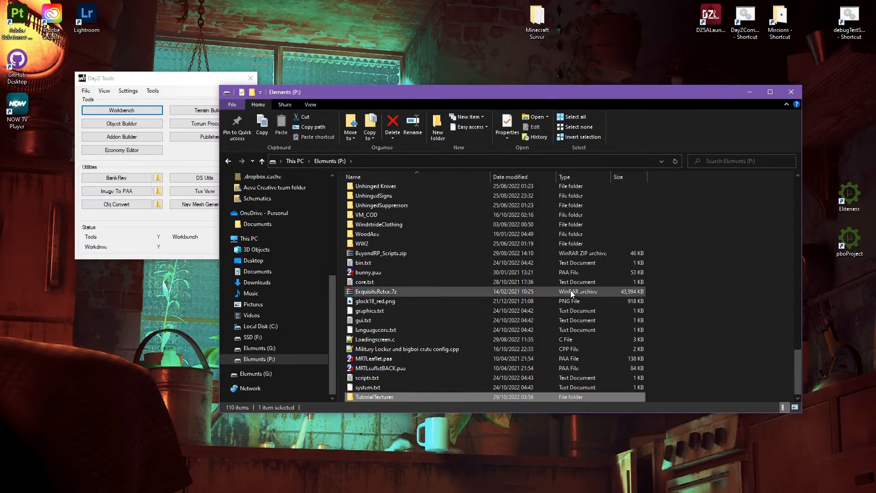
double_click(379, 397)
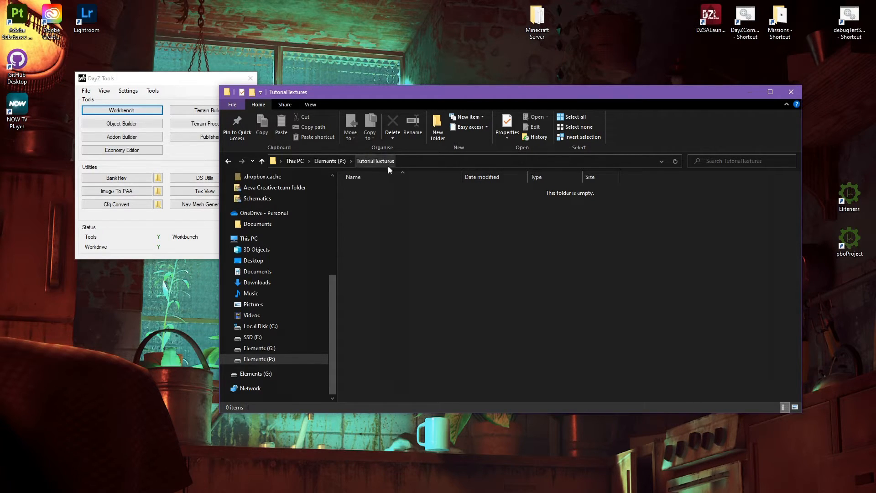
Create a folder named Clothing inside the TutorialTextures folder
right_click(379, 231)
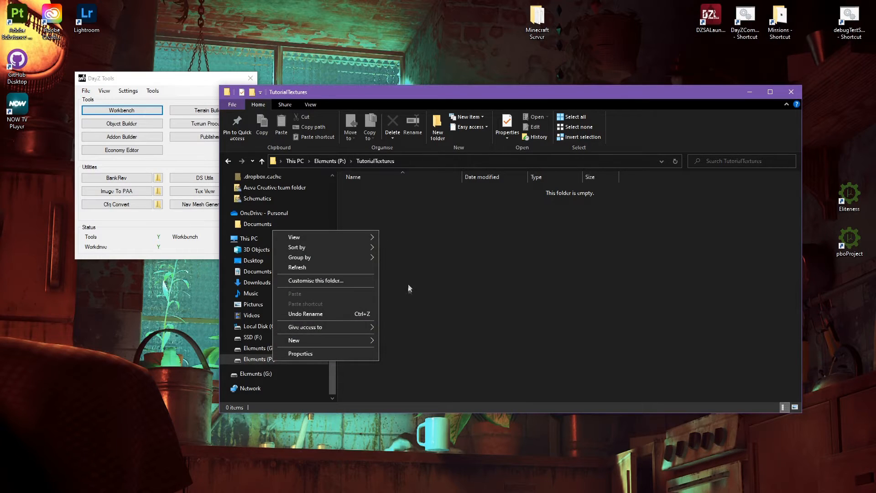
mouse_move(370, 346)
left_click(400, 341)
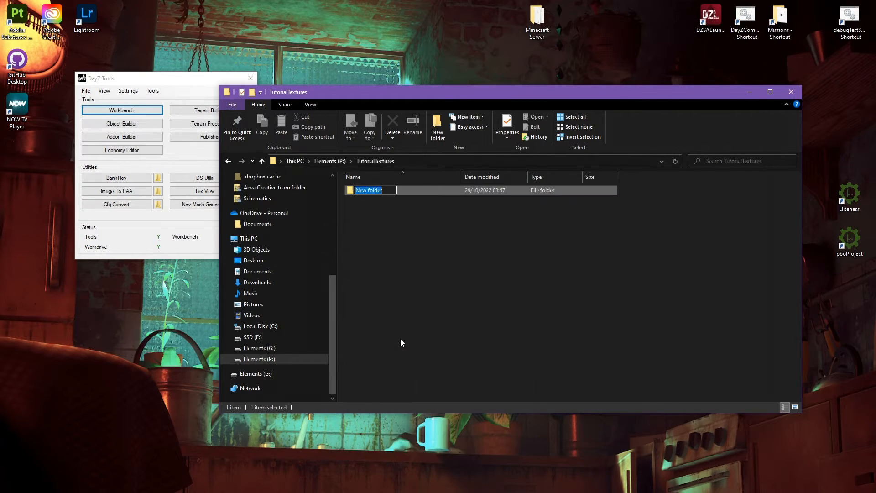
type("Clothing")
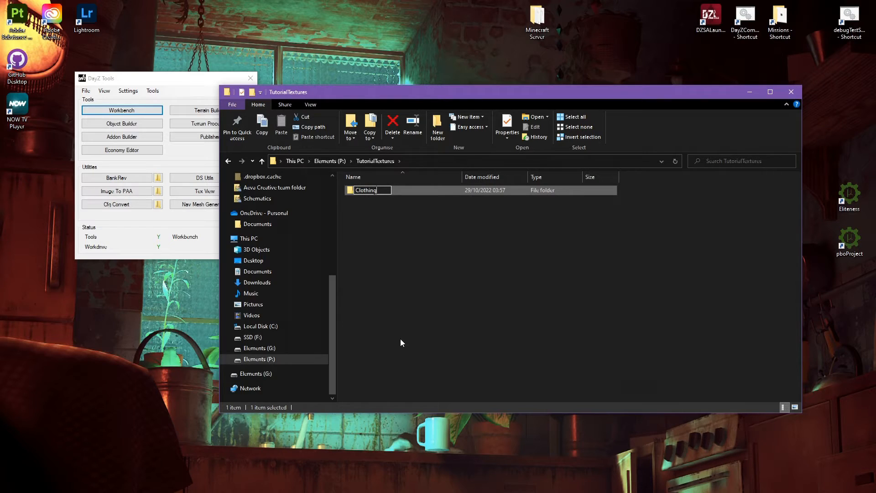
key("Return")
Create a text document in the TutorialTextures folder and rename it config.cpp, accepting the extension change
right_click(386, 227)
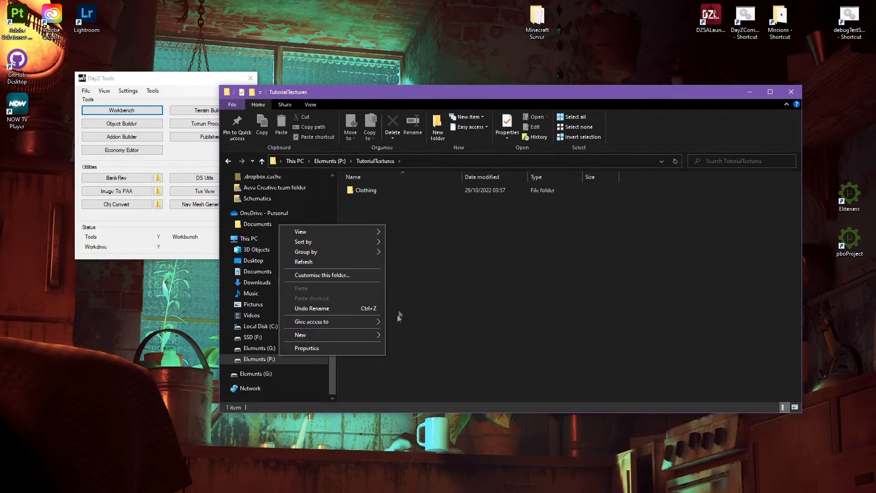
mouse_move(374, 340)
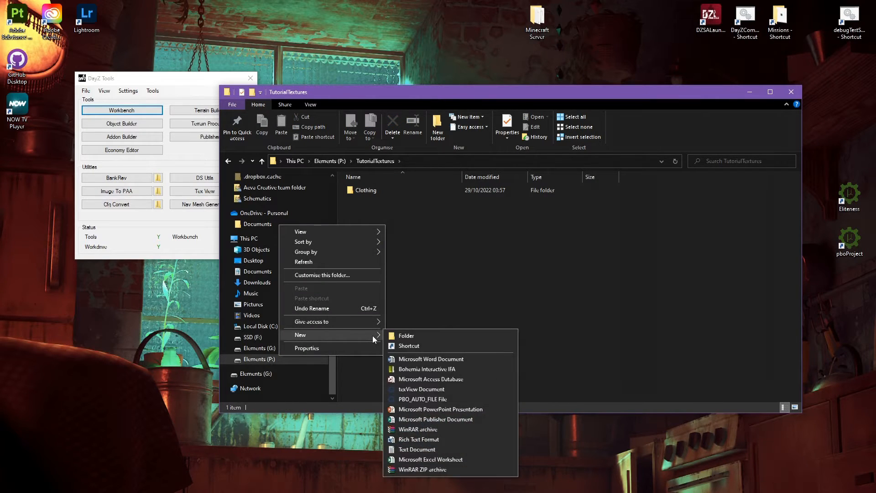
left_click(446, 450)
type("config.cpp")
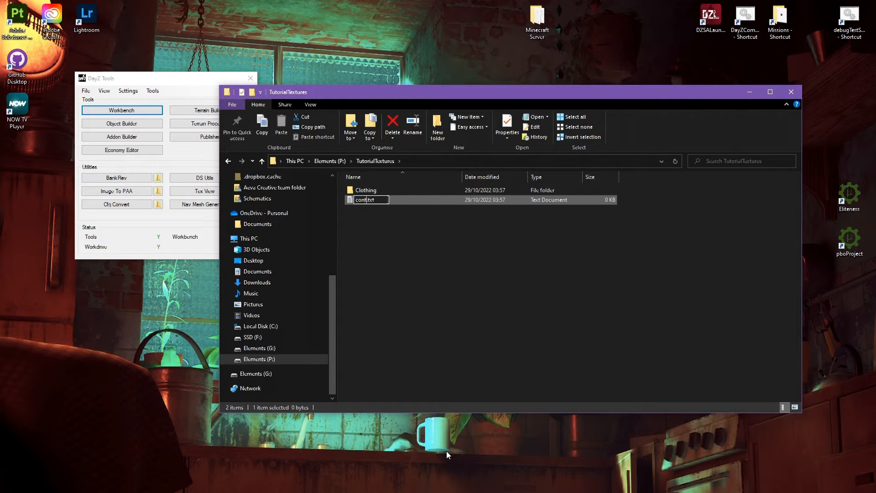
key("Delete")
key("Delete")
key("Delete")
key("Delete")
key("Return")
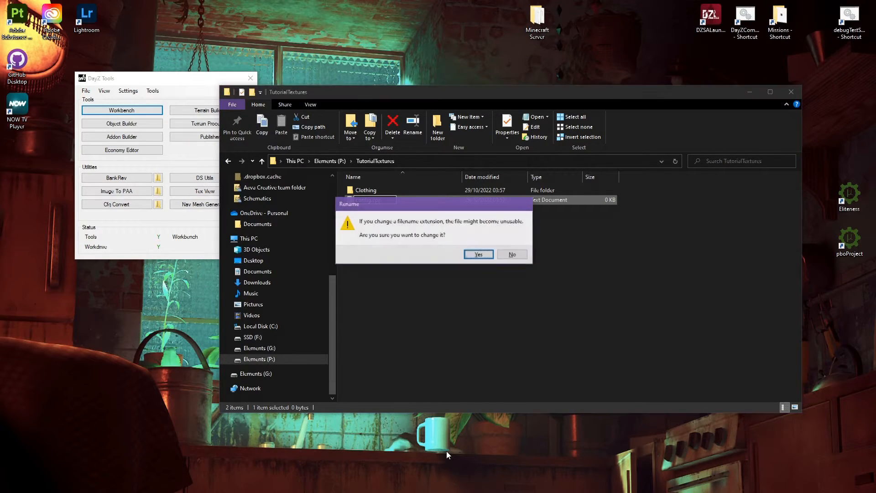
left_click(475, 254)
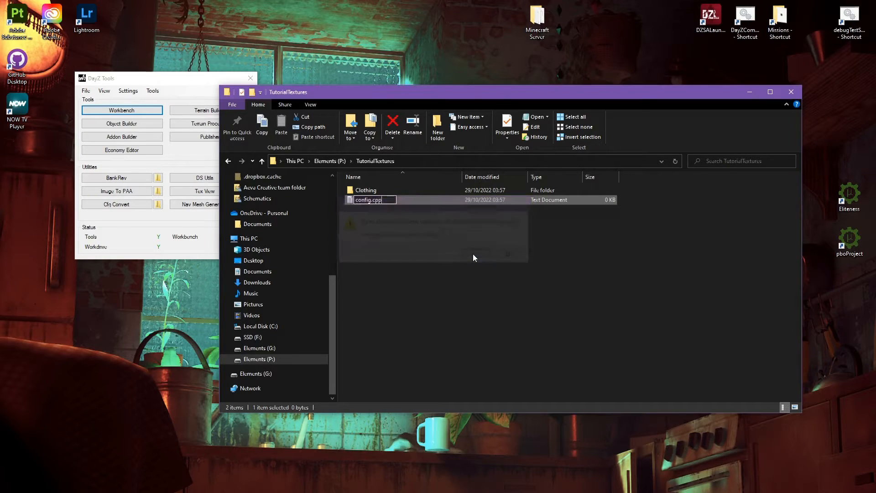
left_click(423, 220)
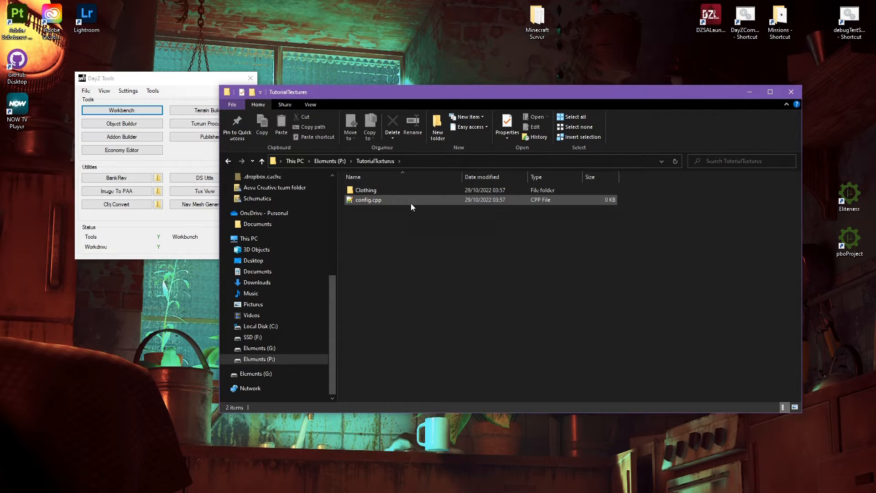
right_click(411, 203)
left_click(425, 204)
left_click(425, 203)
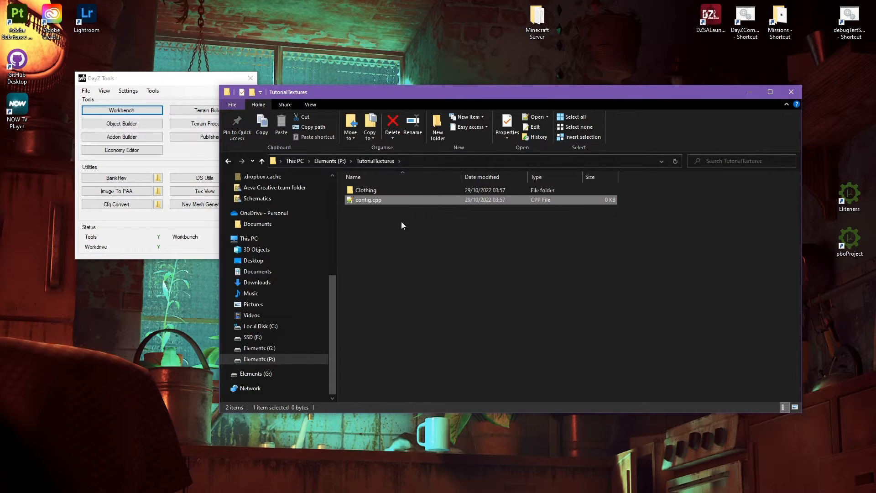
right_click(403, 202)
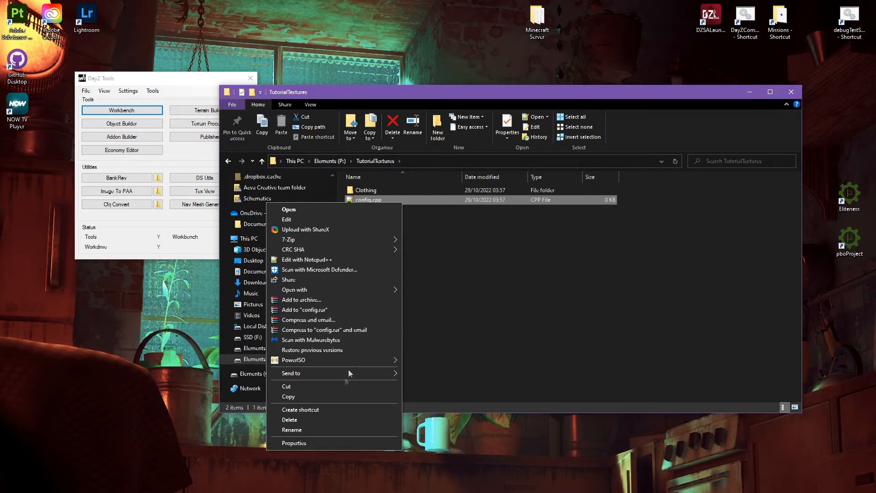
left_click(441, 247)
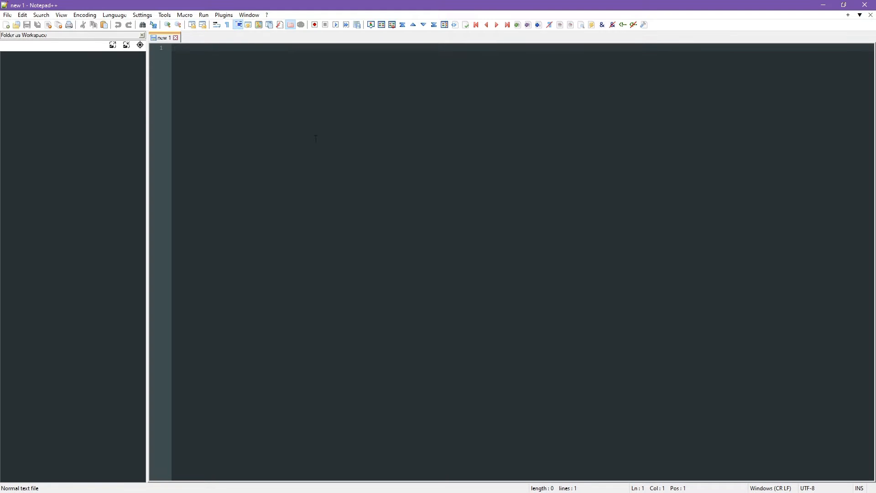
Examine the Obsidian theme and its language and style lists in Notepad++'s Style Configurator, leaving without saving
left_click(141, 15)
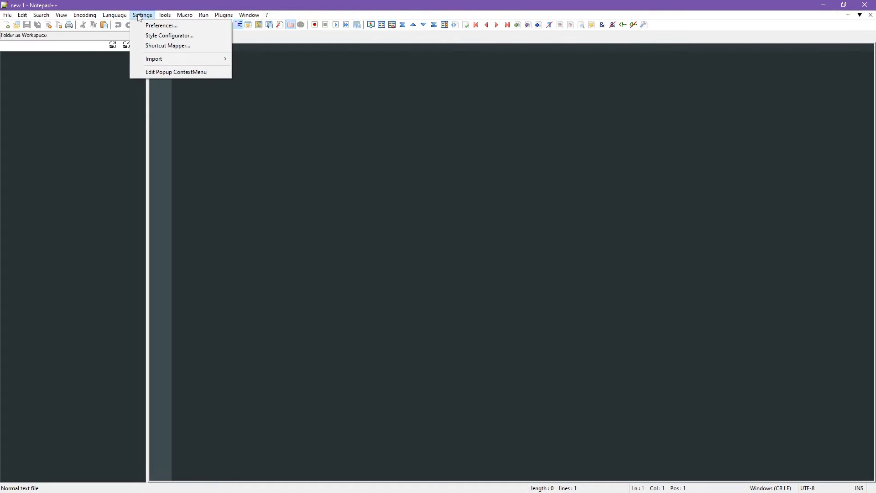
left_click(155, 37)
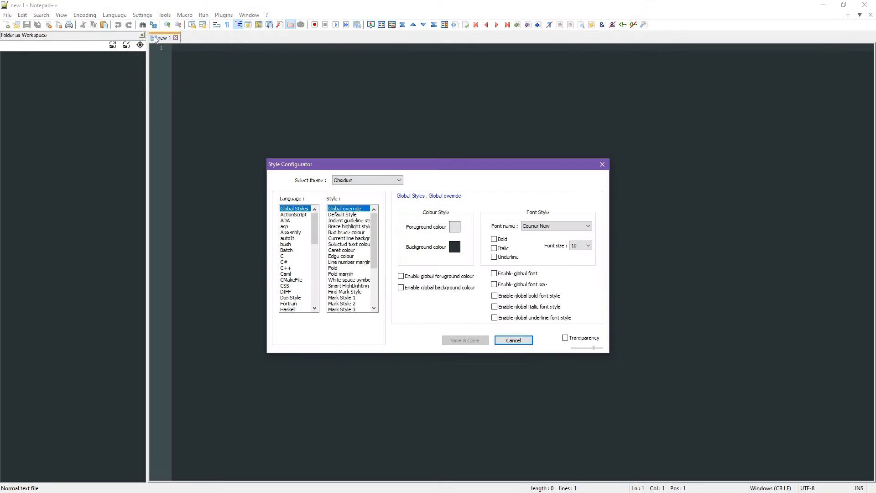
left_click(401, 179)
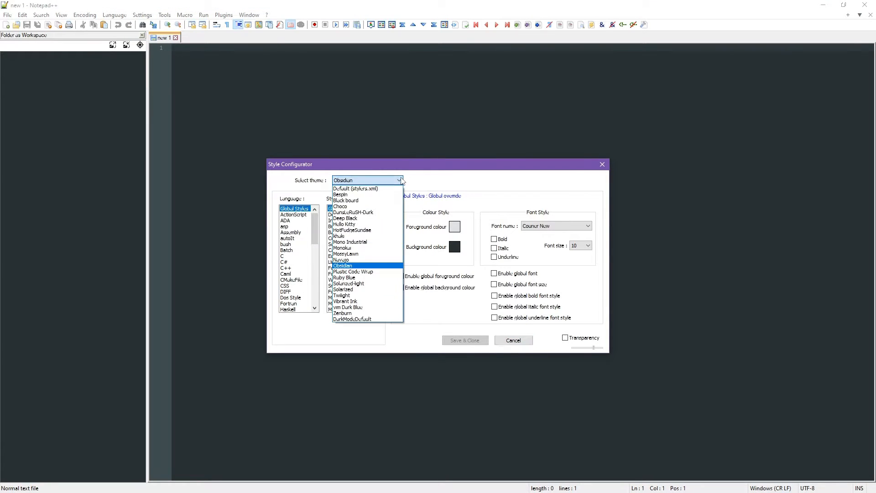
left_click(355, 268)
left_click_drag(374, 236, 375, 271)
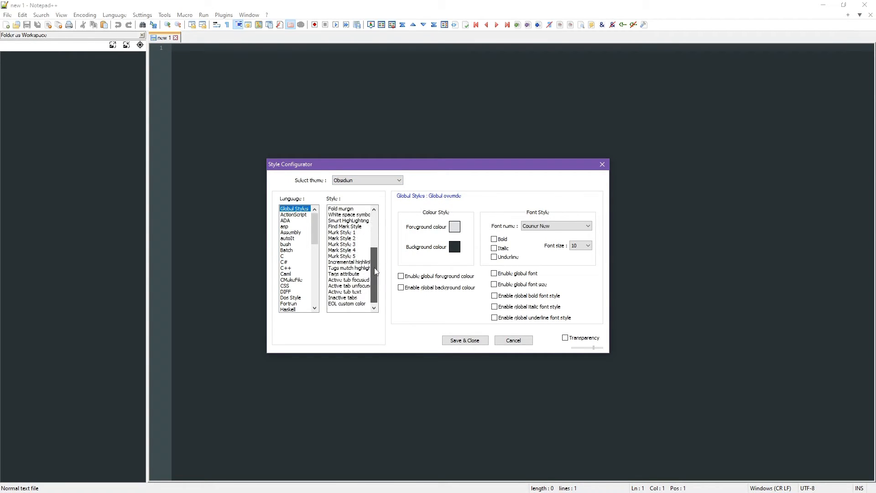
mouse_move(315, 235)
left_mouse_down()
mouse_move(319, 292)
mouse_move(323, 231)
left_mouse_up()
left_click_drag(374, 279, 372, 226)
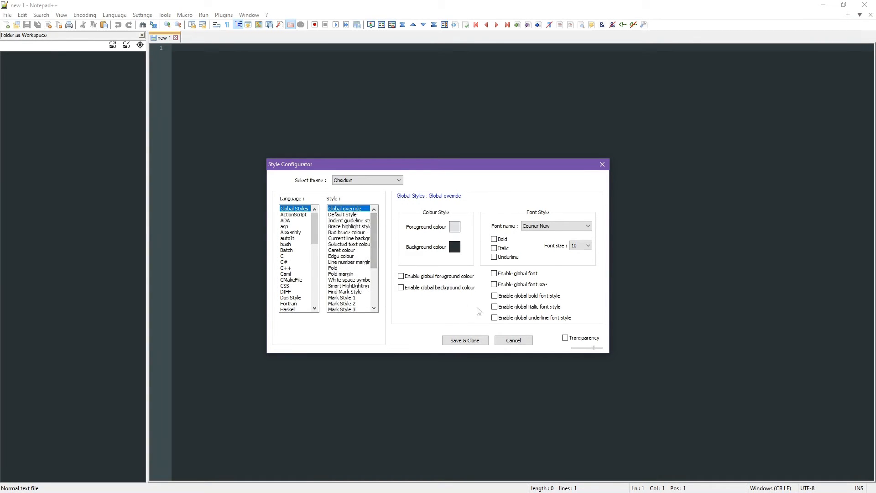
left_click(513, 340)
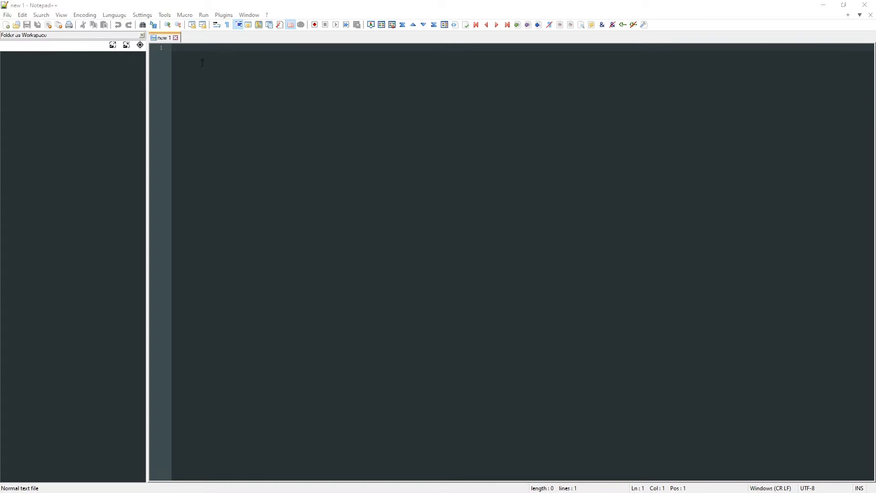
Add the DZ folder from the P: drive to Notepad++'s Folder as Workspace
left_click(205, 45)
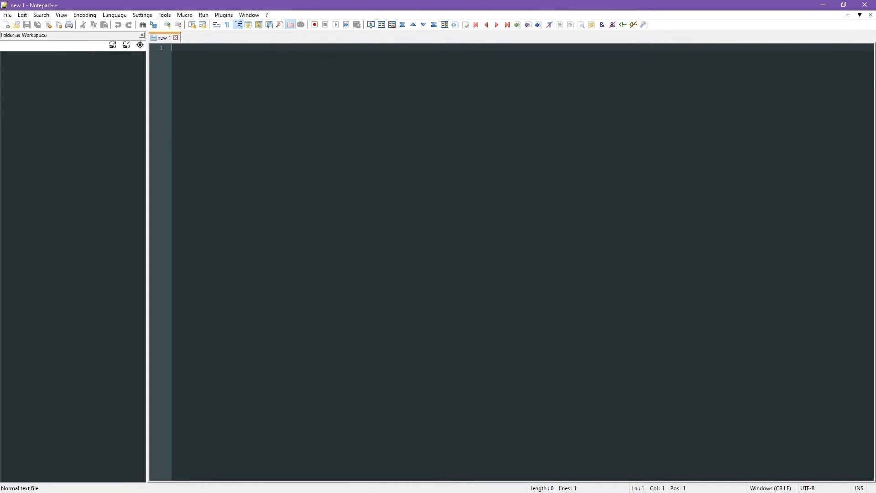
left_click_drag(875, 338, 418, 91)
scroll(414, 255, "down", 1)
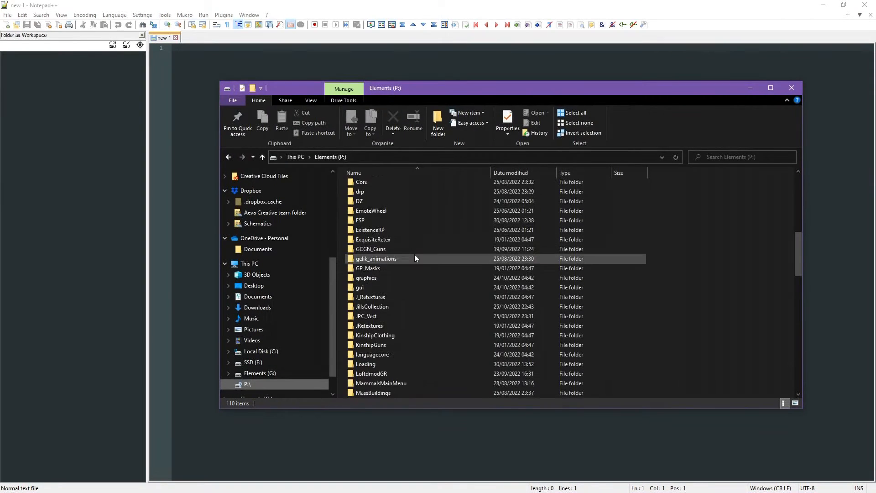
scroll(415, 258, "up", 3)
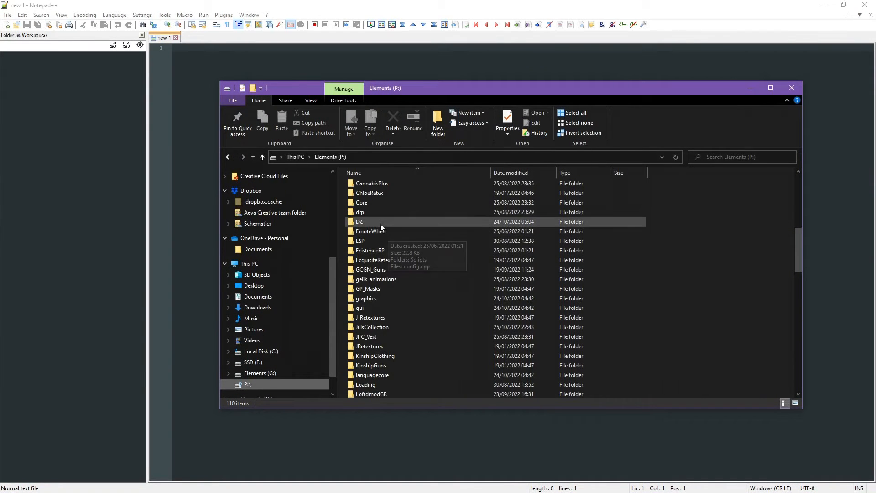
left_click(381, 223)
left_click_drag(437, 222, 122, 239)
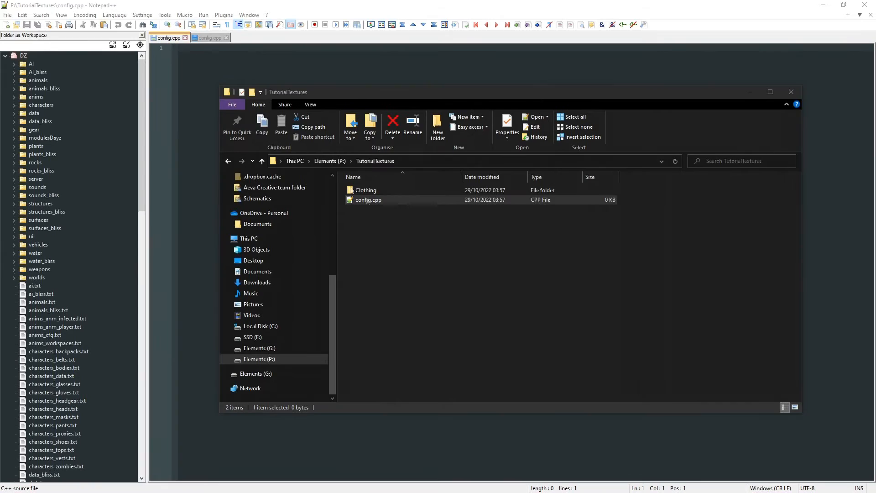
Copy the entire contents of the BeyondRP_Content config.cpp into the empty TutorialTextures config.cpp
left_click(205, 66)
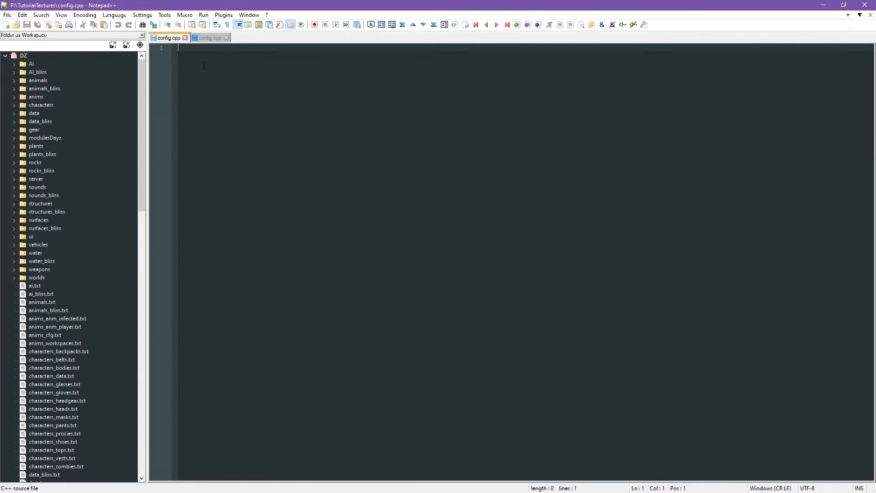
left_click(208, 39)
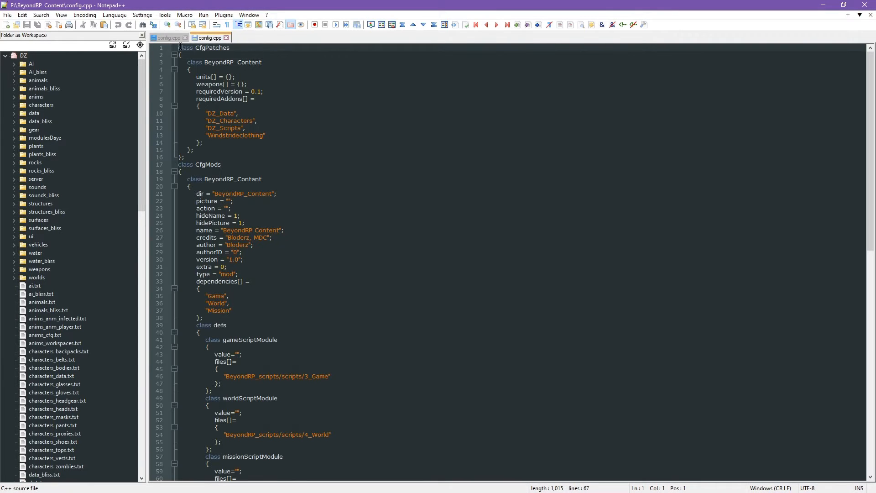
left_click_drag(179, 48, 224, 180)
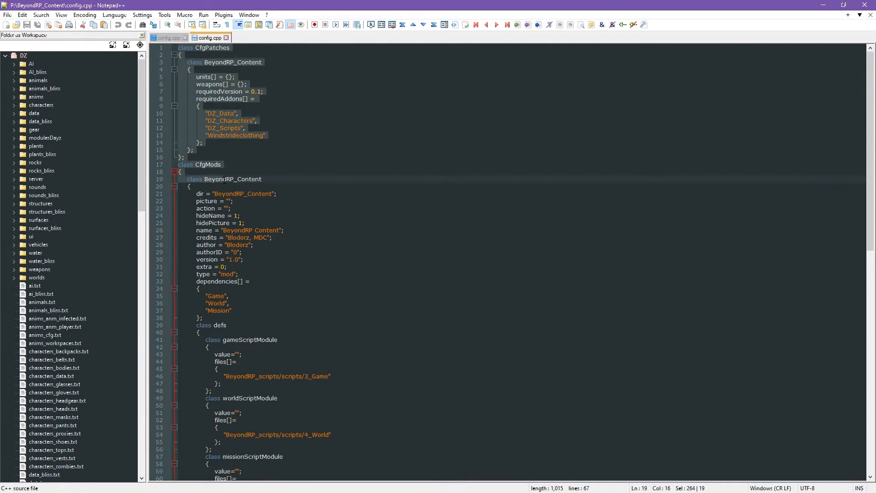
key("ctrl+a")
key("ctrl+c")
scroll(385, 147, "down", 8)
scroll(385, 147, "up", 8)
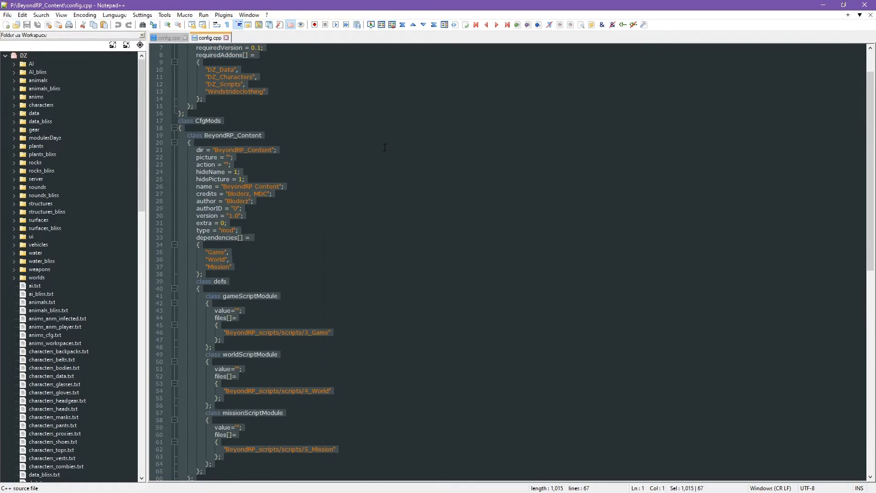
left_click(174, 39)
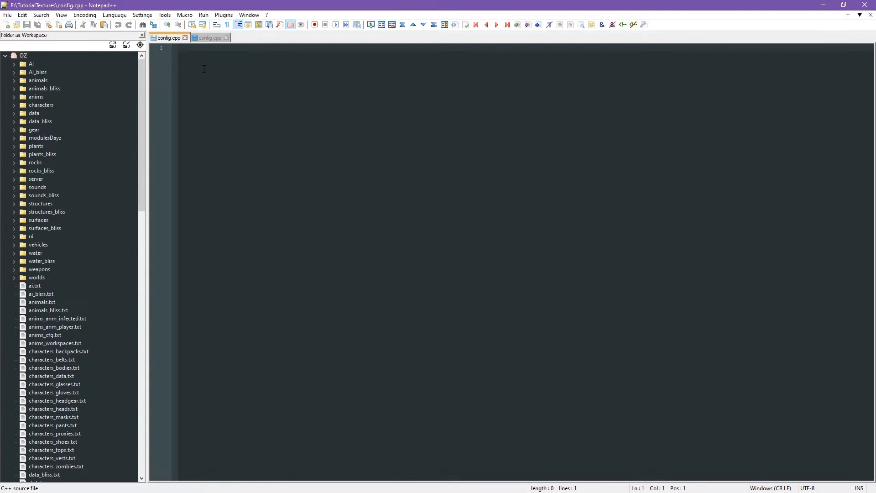
key("ctrl+v")
scroll(289, 165, "up", 3)
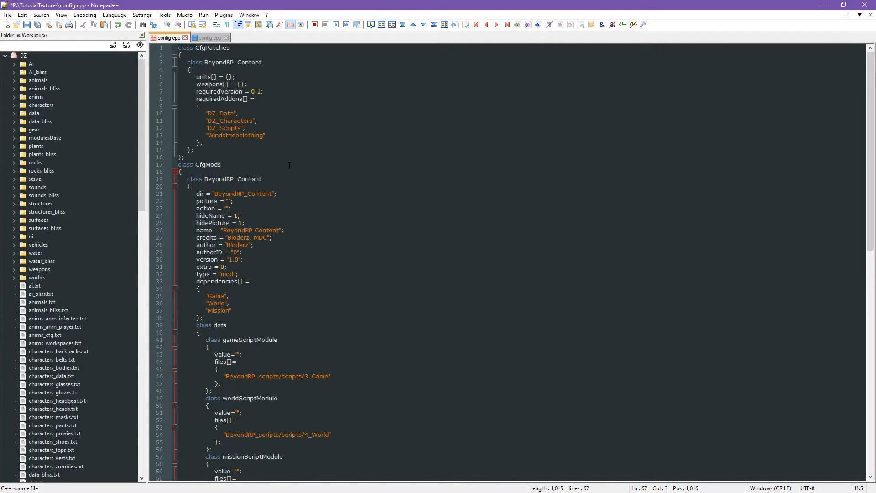
Rename the class under CfgPatches to TutorialTextures and reduce its requiredAddons list to only "DZ_Data"
double_click(266, 64)
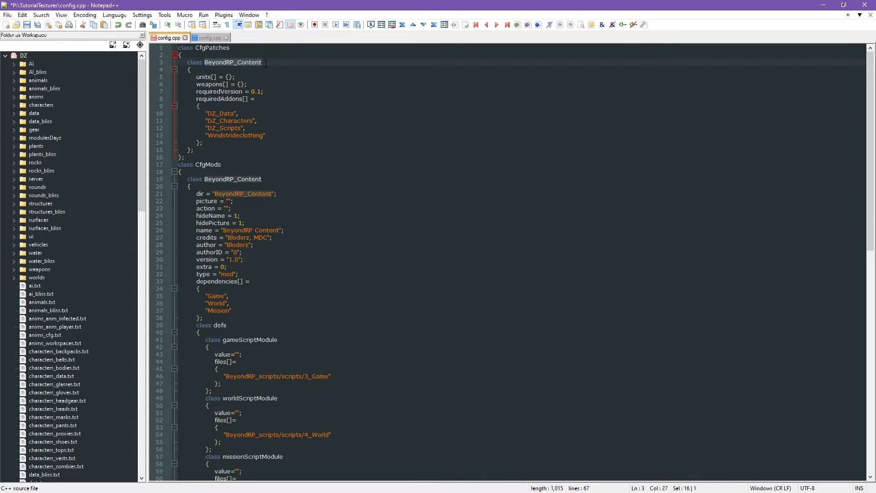
type("Tutorial")
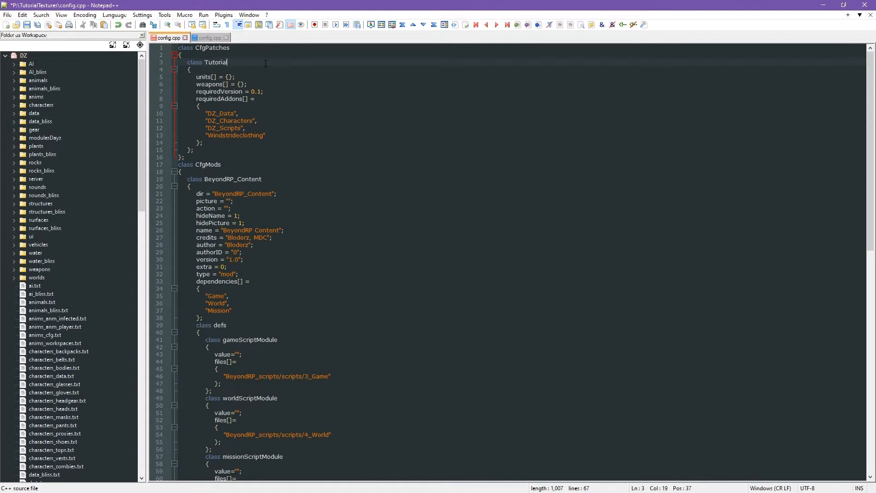
type("Textures")
left_click_drag(267, 136, 264, 114)
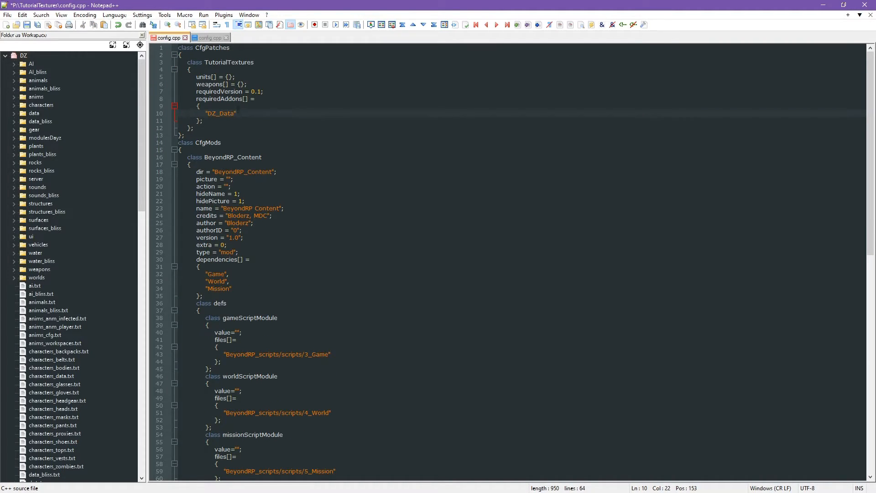
Rename the BeyondRP_Content class under CfgMods to TT_Textures
scroll(275, 177, "down", 1)
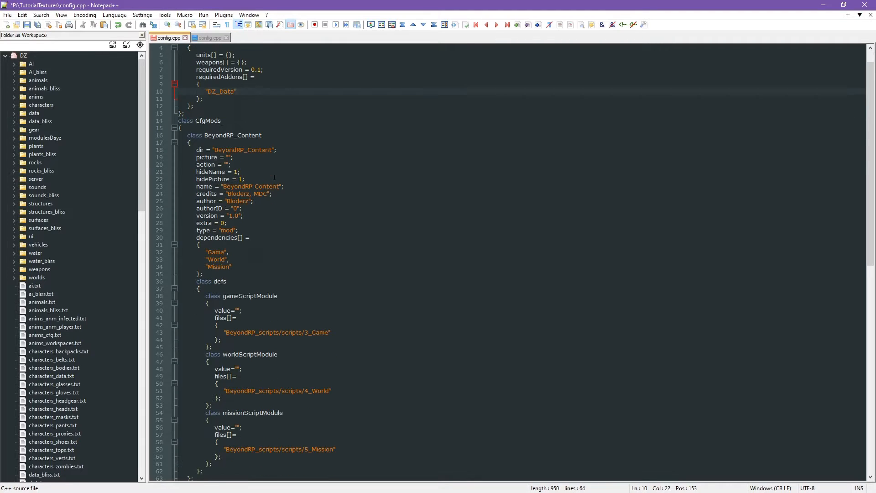
left_click_drag(203, 133, 239, 136)
left_click_drag(205, 135, 262, 135)
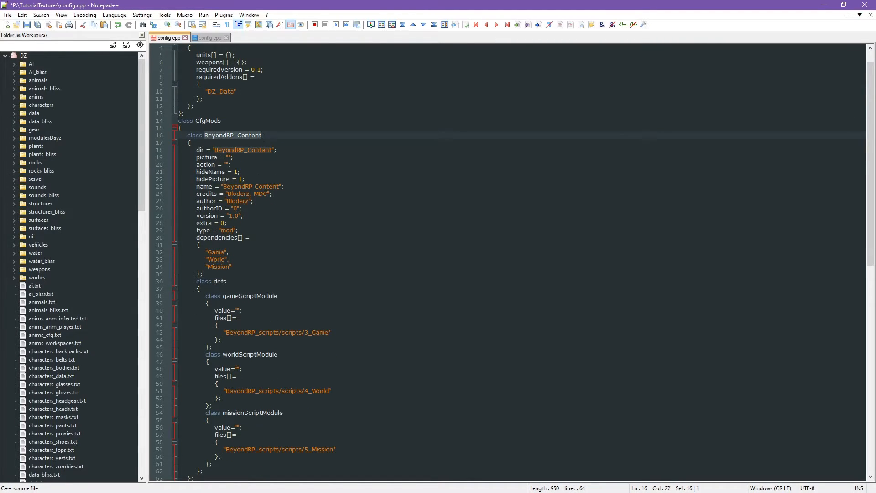
scroll(260, 178, "up", 1)
type("T")
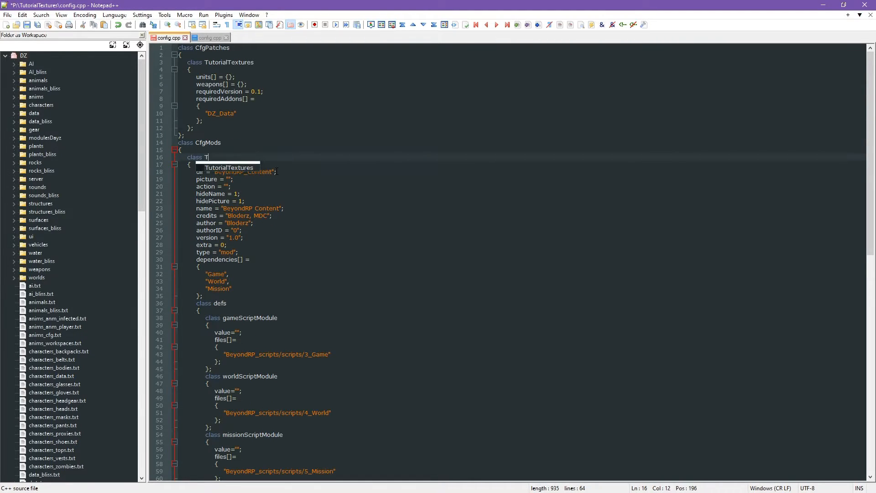
type("T_Textures")
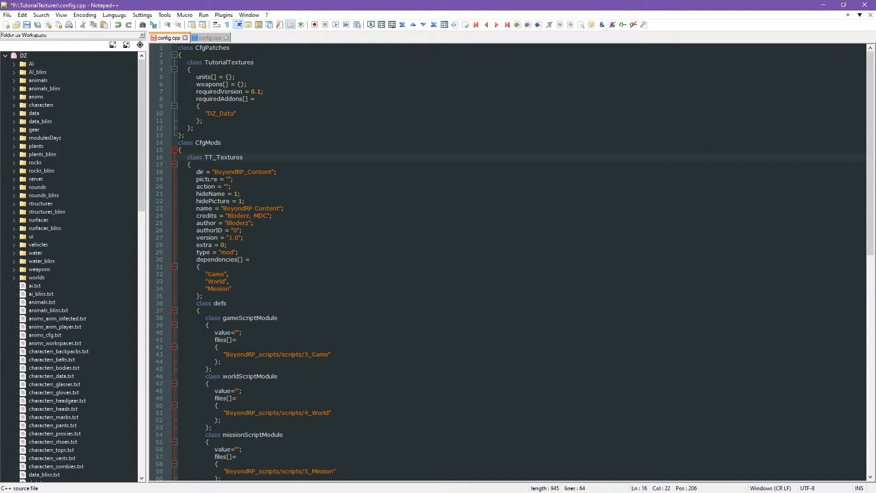
In the TT_Textures class, set dir to "TutorialTextures" and name to "Tutorial Textures"
left_click_drag(215, 172, 272, 173)
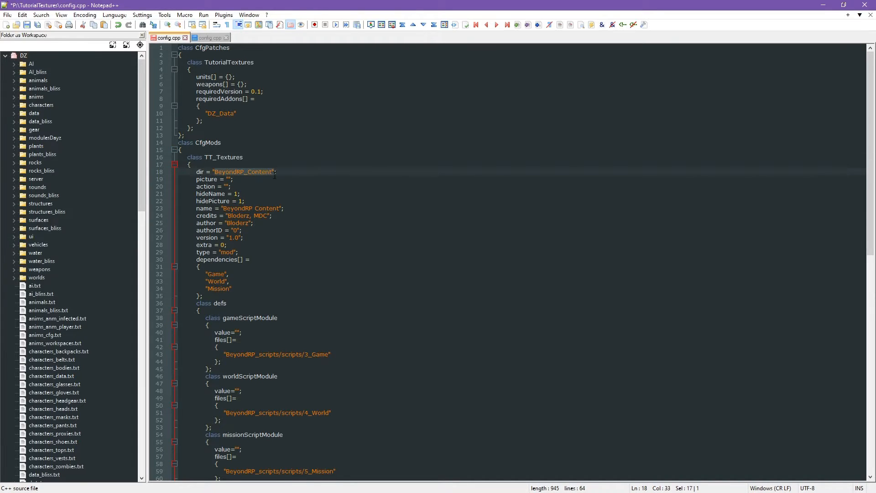
type("TutorialTextures")
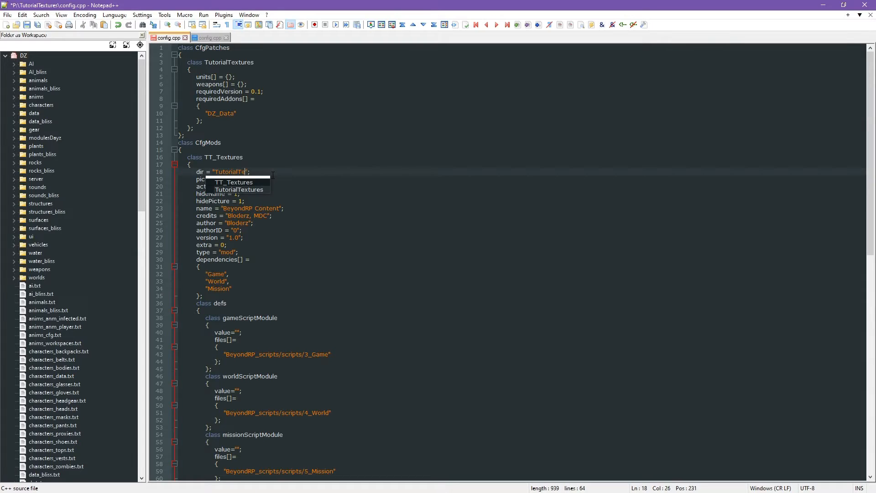
left_click_drag(278, 209, 223, 209)
type("Tutorial Textures")
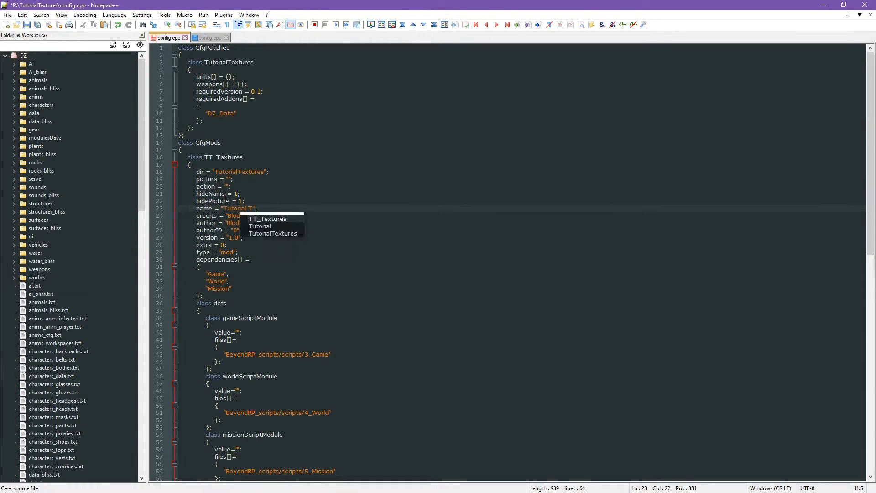
Remove the second contributor from the credits entry, keeping only the first one
key("Down")
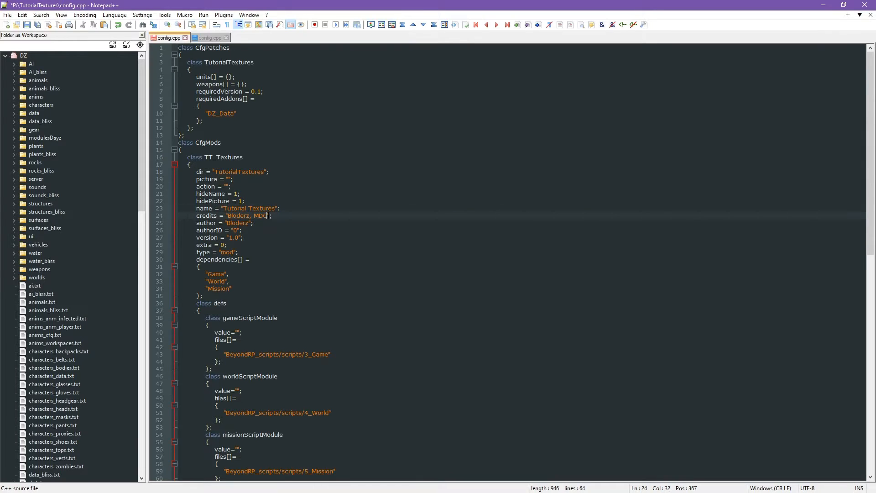
key("BackSpace")
key("BackSpace")
key("BackSpace")
key("BackSpace")
key("BackSpace")
Clear the Game, World and Mission entries from the dependencies array and put its empty braces on the same line as dependencies[]
scroll(260, 247, "down", 4)
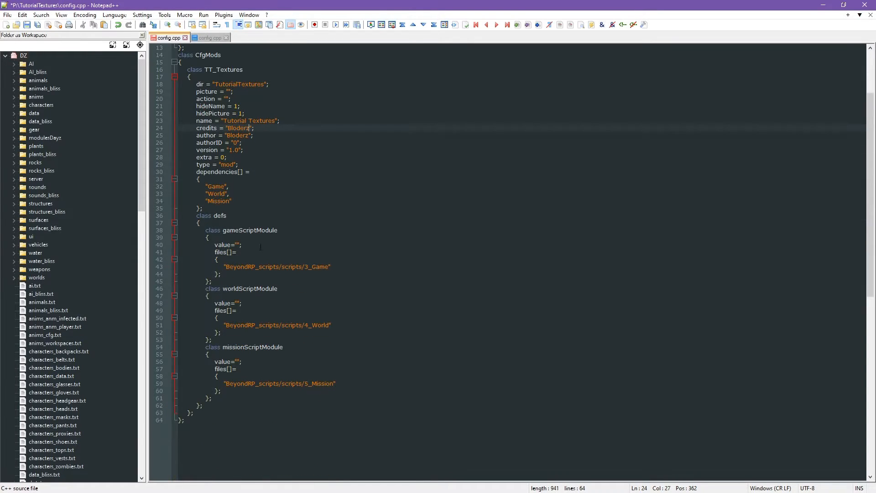
left_click(196, 172)
left_click_drag(197, 208, 201, 181)
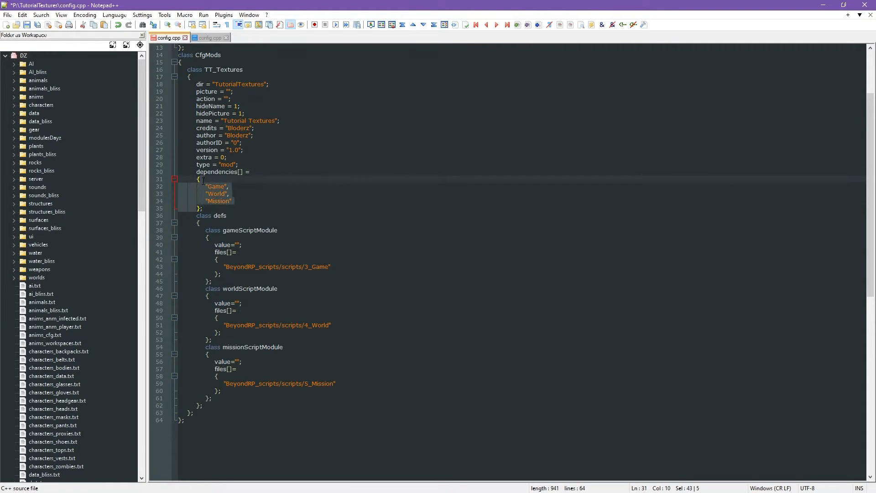
key("BackSpace")
left_click(193, 181)
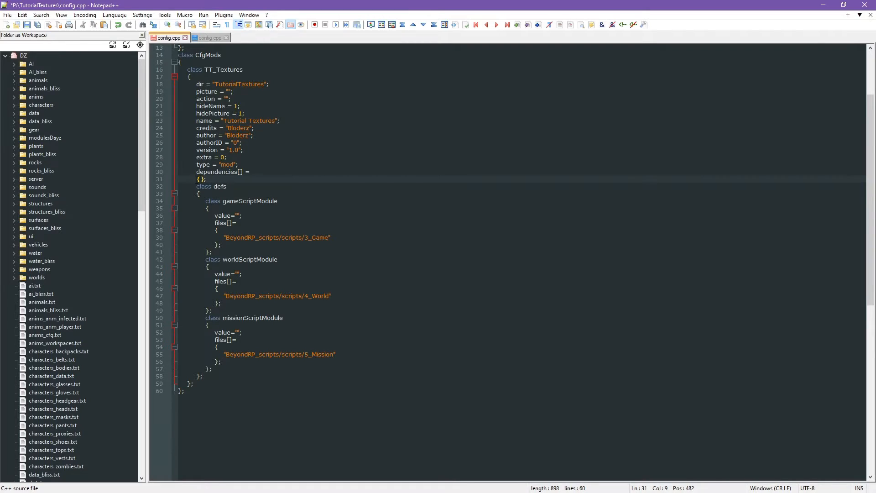
key("BackSpace")
key("BackSpace")
key("BackSpace")
Delete the whole defs class with its three script modules, keep the semicolon after dependencies[], and save config.cpp
left_click(197, 180)
left_click_drag(197, 179, 220, 368)
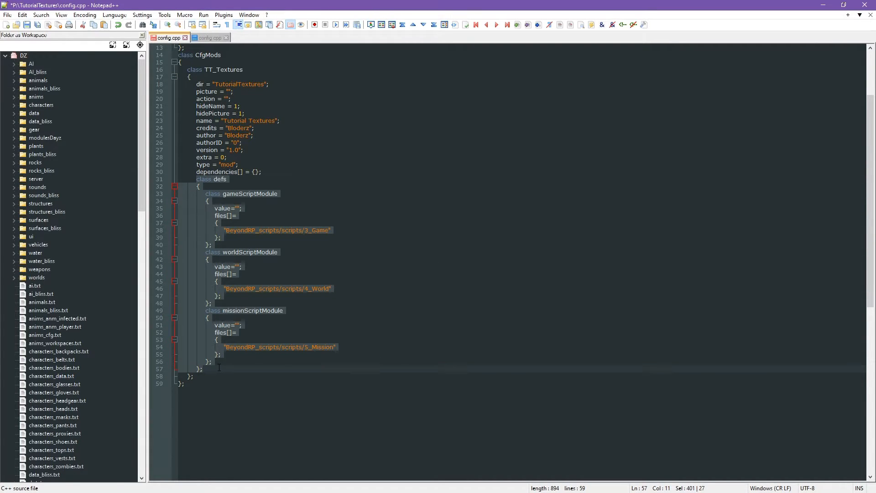
key("BackSpace")
key("BackSpace")
key("BackSpace")
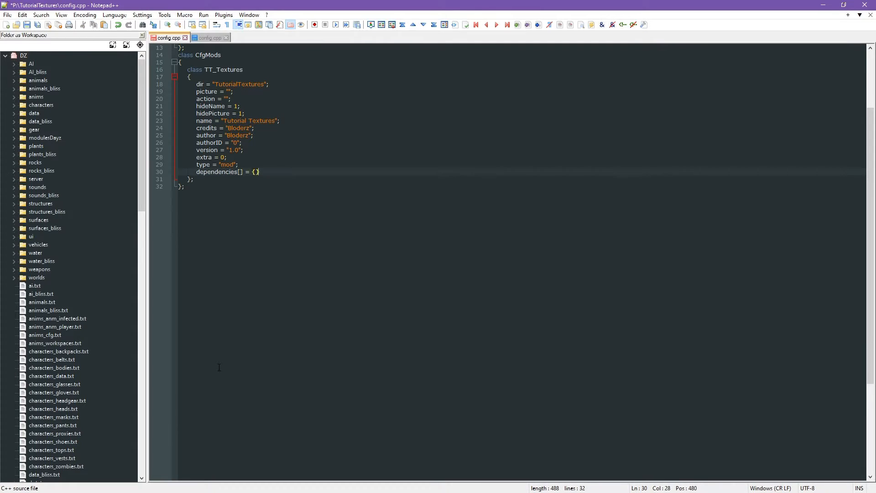
type(";")
key("ctrl+s")
scroll(252, 314, "up", 4)
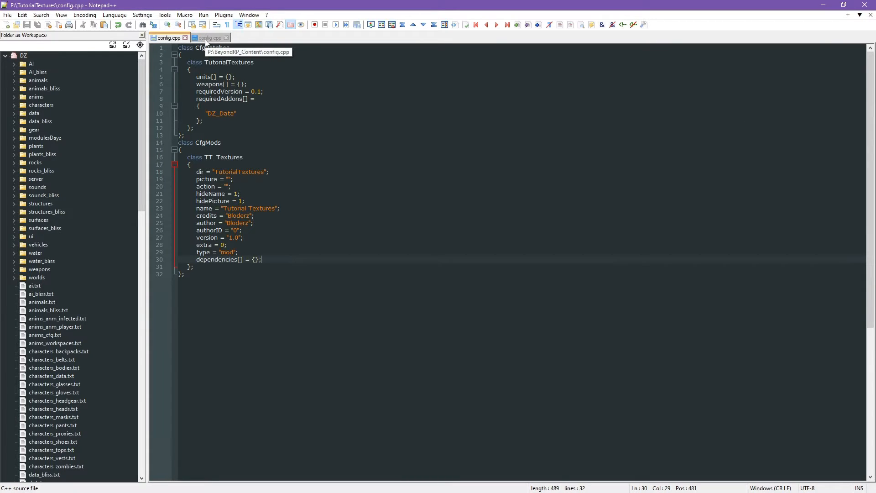
Switch to File Explorer and create a folder named Tops inside the TutorialTextures Clothing folder
key("alt+Tab")
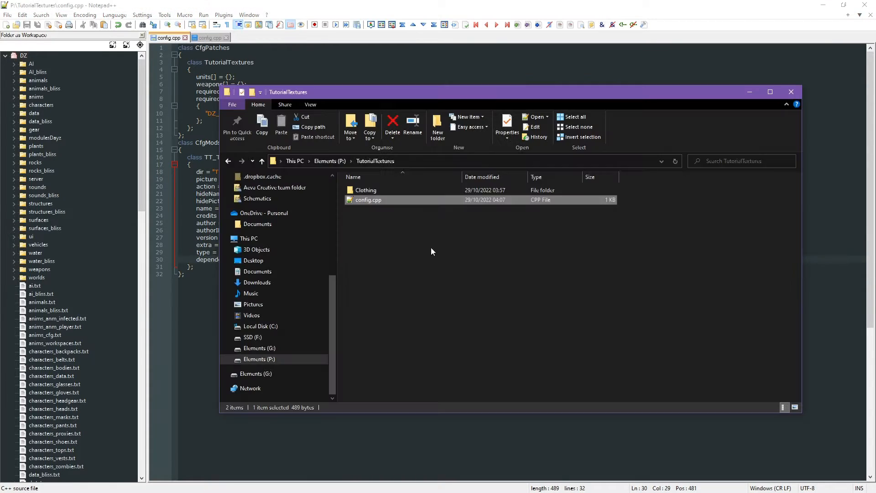
left_click(431, 247)
double_click(366, 190)
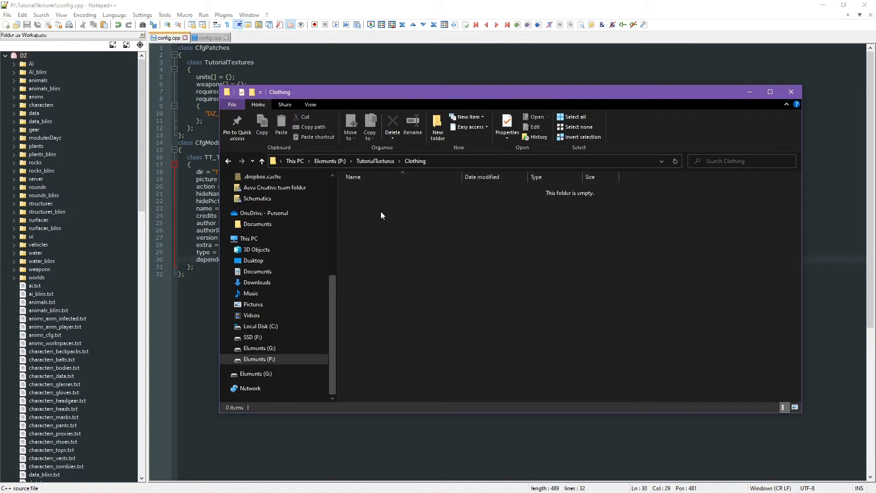
right_click(382, 212)
mouse_move(358, 326)
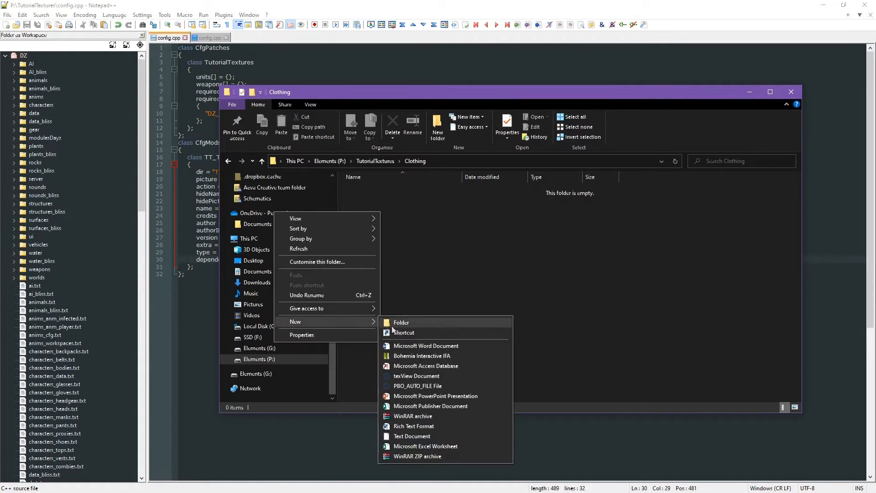
left_click(429, 325)
type("Tops")
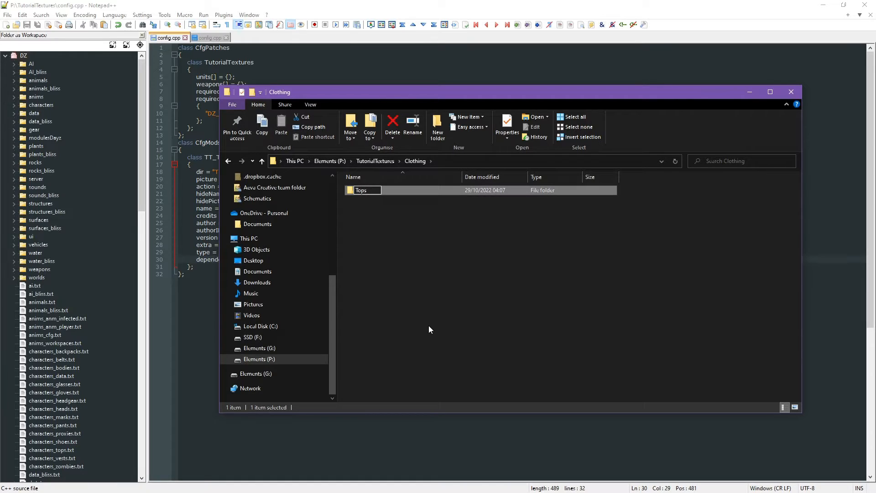
left_click(441, 191)
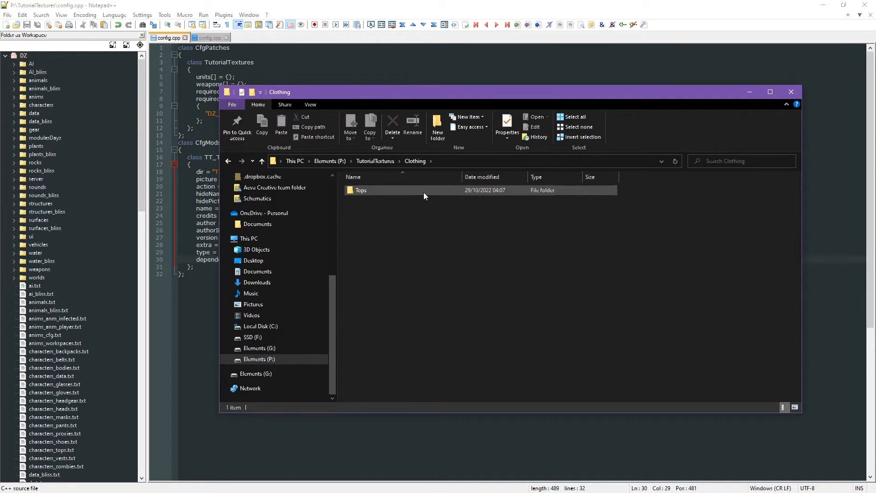
Copy Raincoat_Brown.png from the Raincoats folder under DayZ Things, Retextures, Characters, Tops on the G: drive
double_click(424, 193)
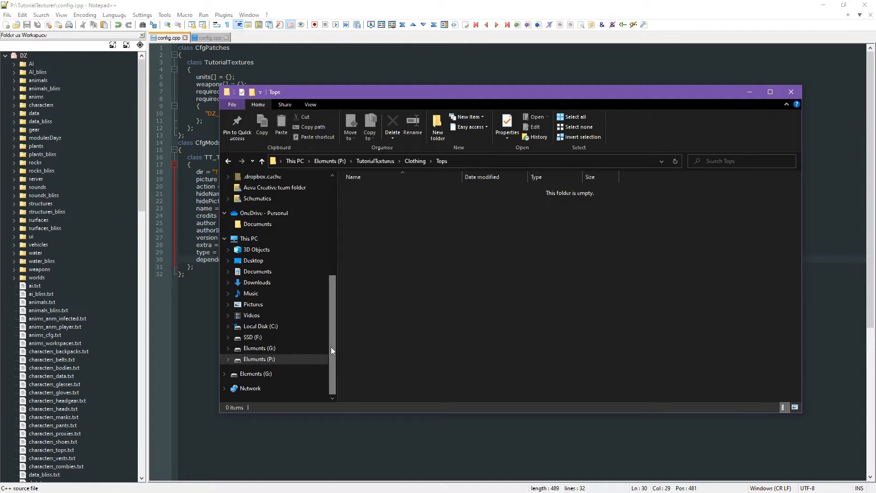
left_click_drag(330, 347, 330, 327)
left_click(303, 349)
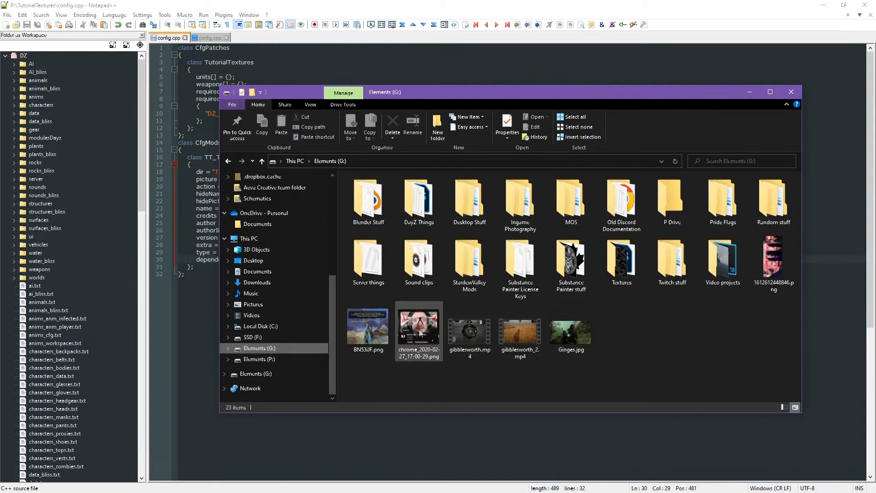
double_click(411, 208)
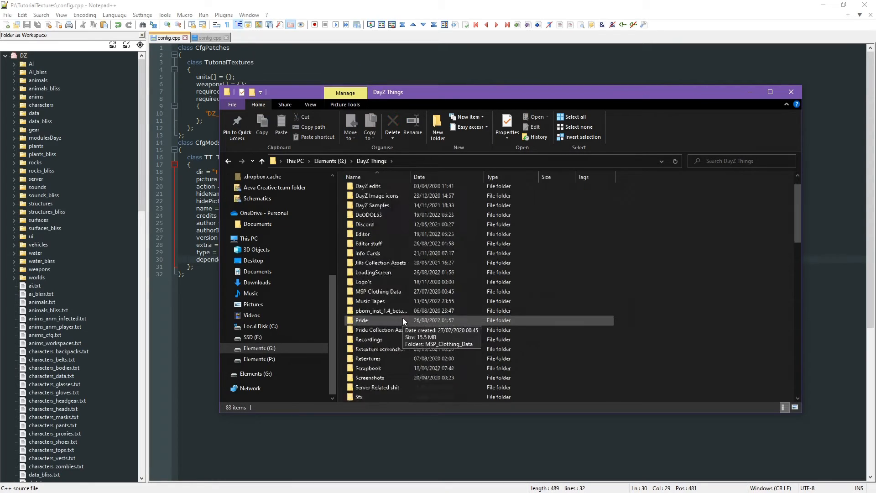
double_click(381, 300)
double_click(374, 219)
double_click(374, 352)
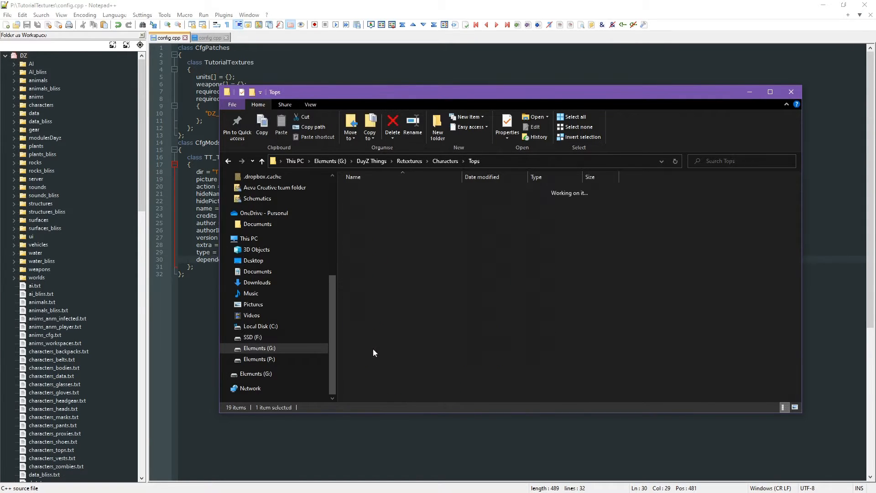
double_click(382, 358)
left_click(520, 224)
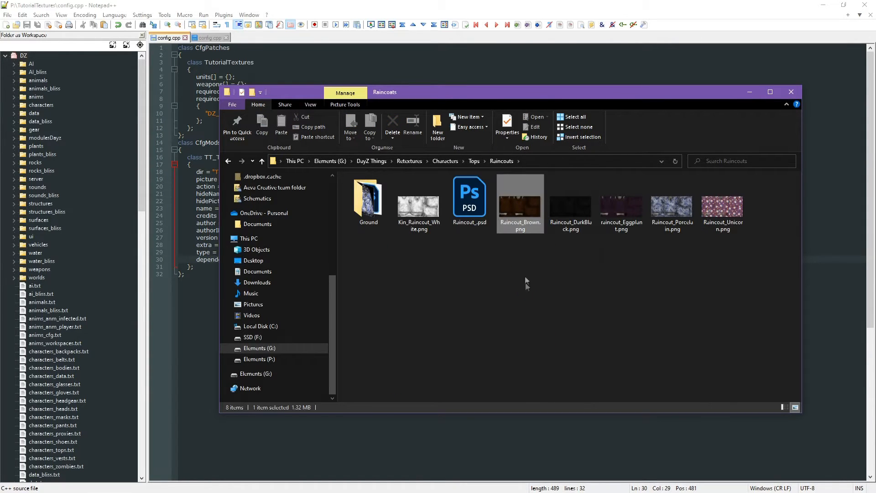
key("ctrl+c")
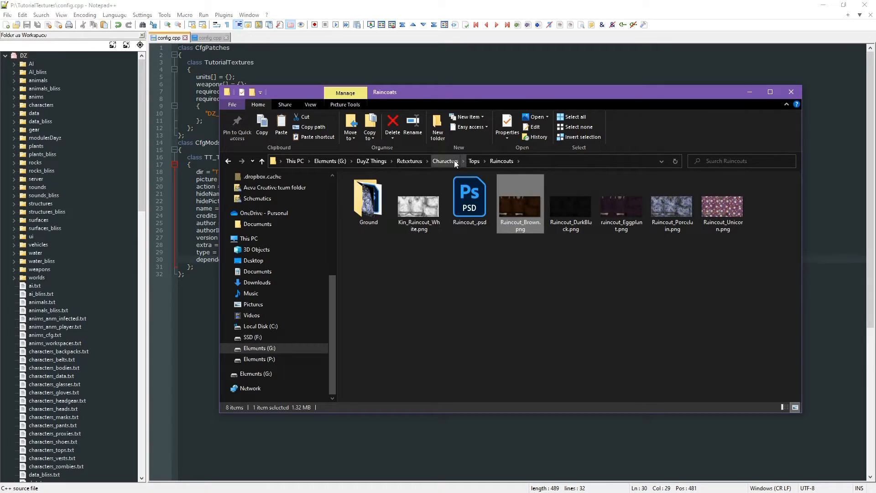
Paste the copied raincoat texture into TutorialTextures\Clothing\Tops on the P: drive
left_click(283, 361)
scroll(396, 328, "down", 18)
double_click(375, 368)
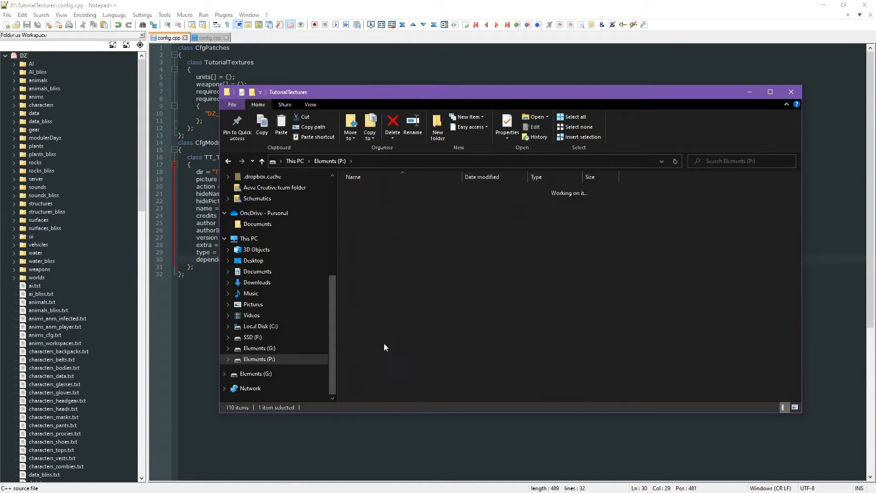
double_click(365, 188)
key("ctrl+v")
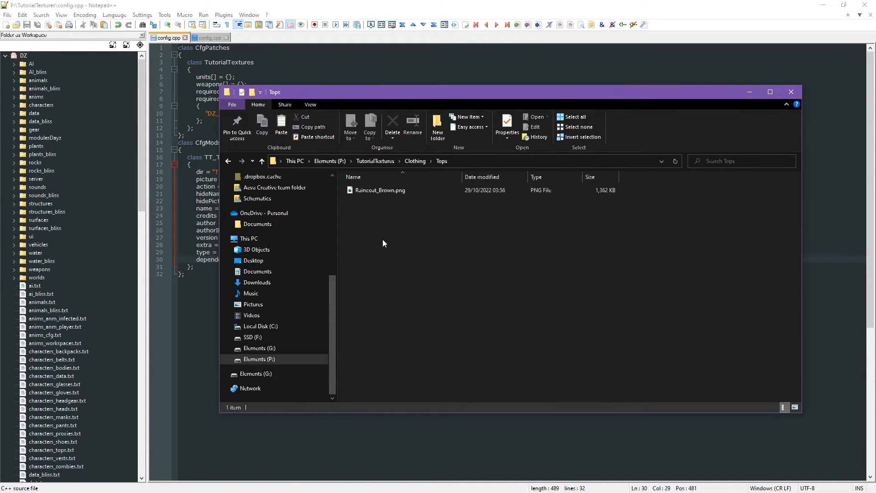
Create a new text file in the Tops folder and name it config.cpp, accepting the extension change
right_click(378, 262)
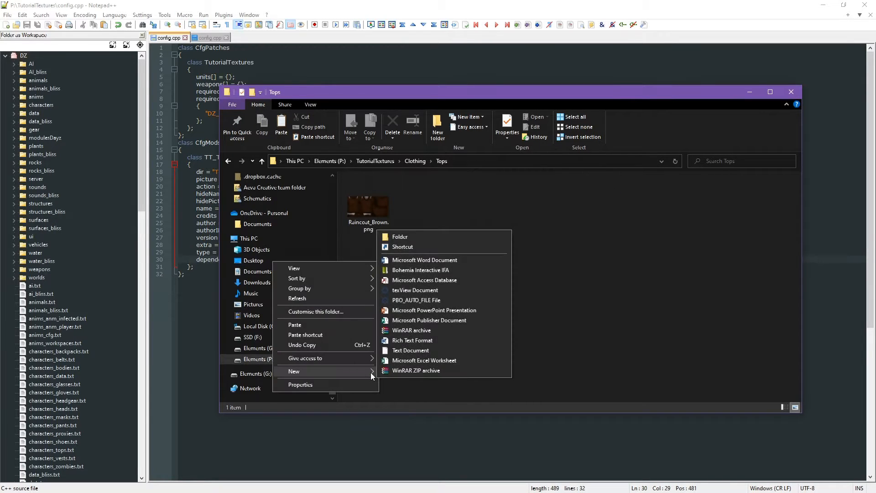
mouse_move(371, 372)
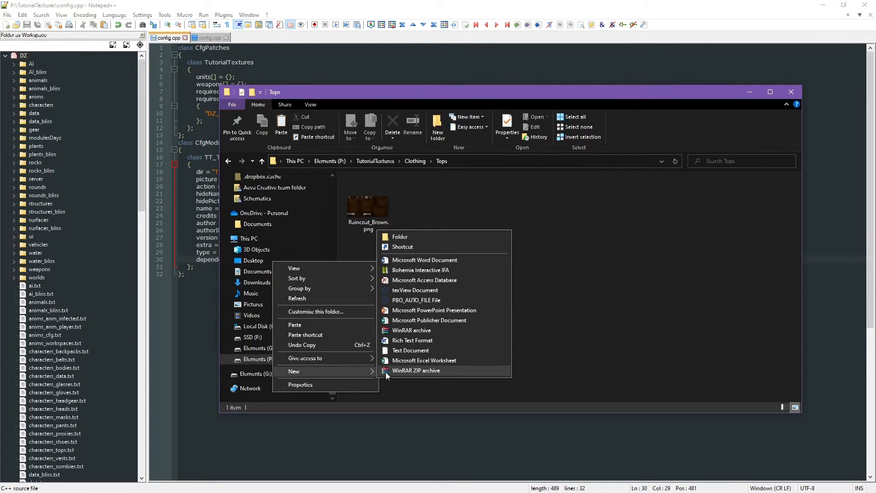
left_click(420, 350)
type("config.cpp")
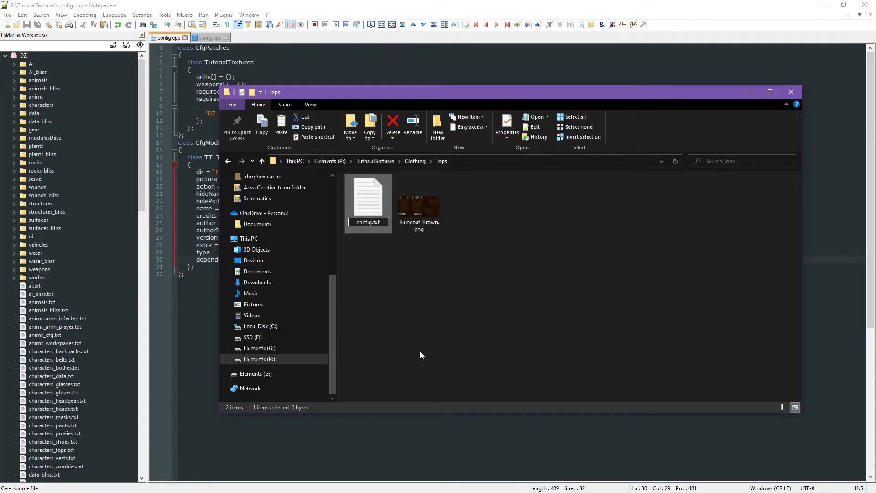
key("Delete")
key("Delete")
key("Delete")
key("Delete")
key("Return")
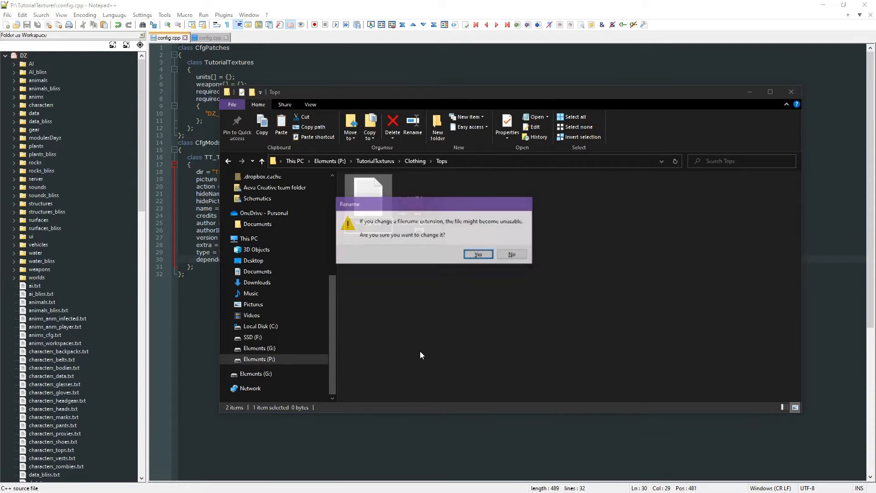
key("Return")
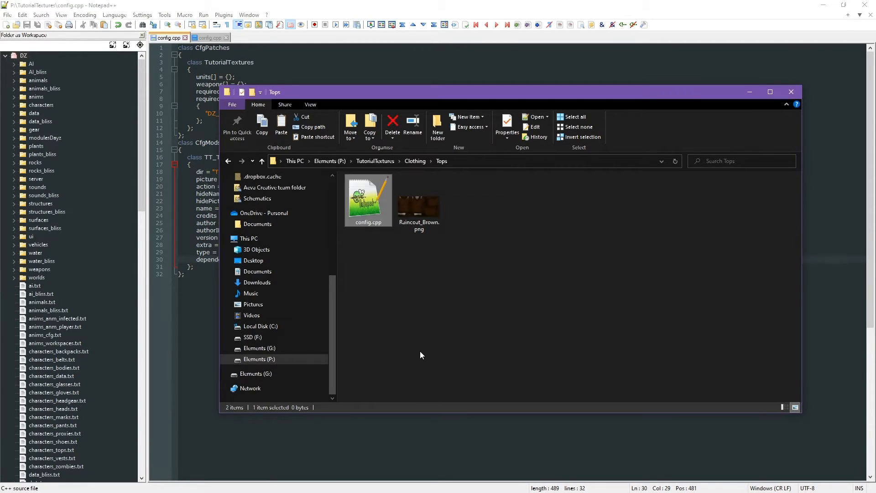
Open the Tops config.cpp in Notepad++, close the BeyondRP_Content config.cpp and bring up the TutorialTextures config.cpp
double_click(364, 190)
left_click(226, 39)
left_click(179, 40)
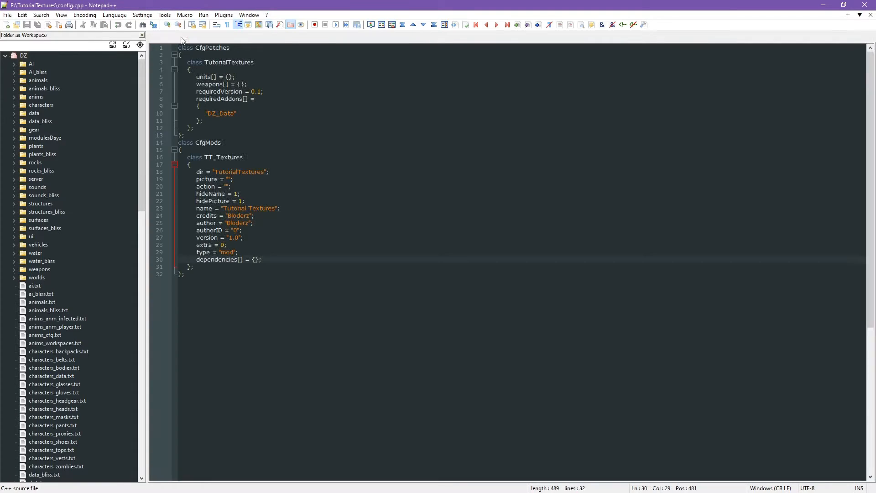
Copy the complete CfgPatches block from the TutorialTextures config.cpp into the empty Tops config.cpp
left_click(179, 47)
left_click_drag(179, 47, 192, 137)
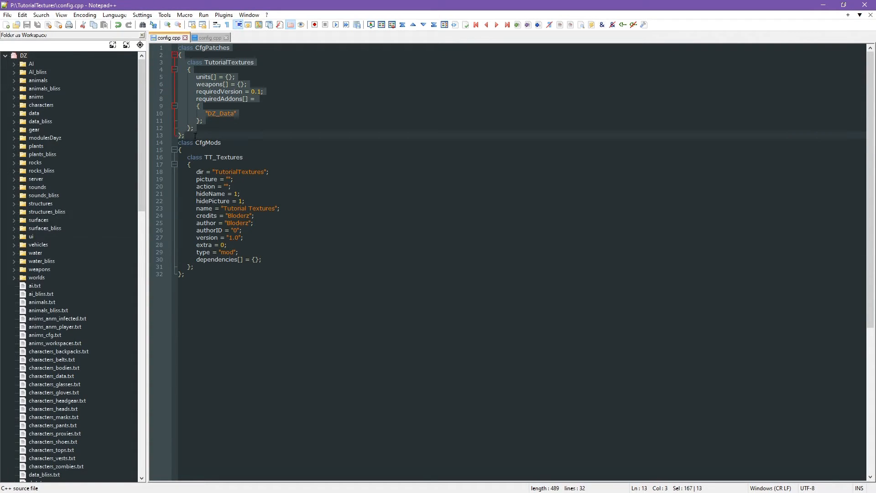
key("ctrl+c")
left_click(208, 37)
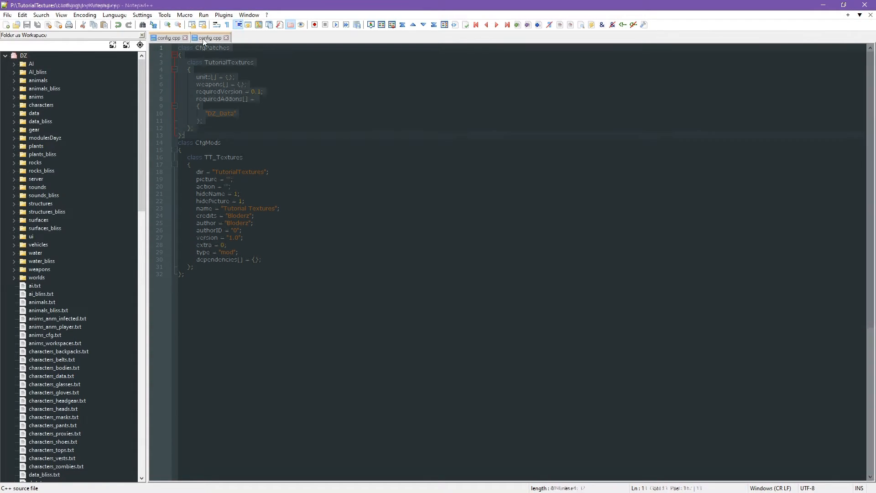
key("ctrl+v")
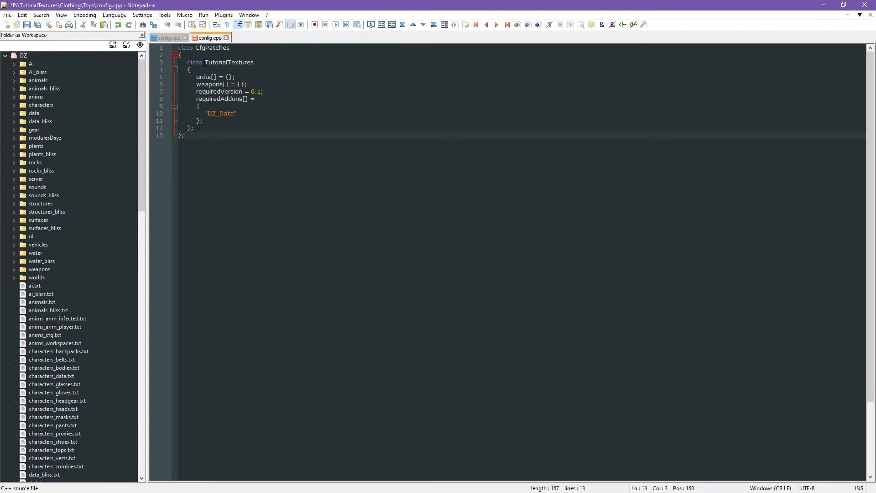
Rename the class under CfgPatches in the Tops config to TT_Tops and add a new line below the block
left_click_drag(204, 62, 254, 64)
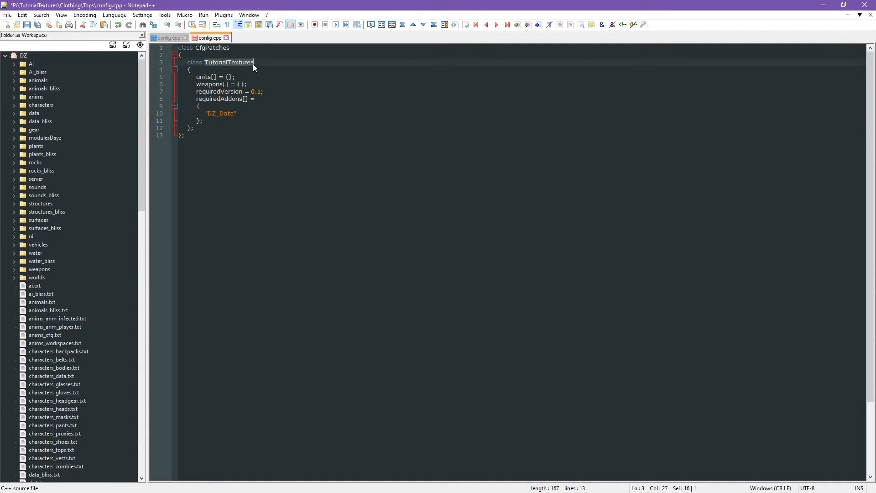
type("TT_Tops")
left_click(197, 141)
key("Return")
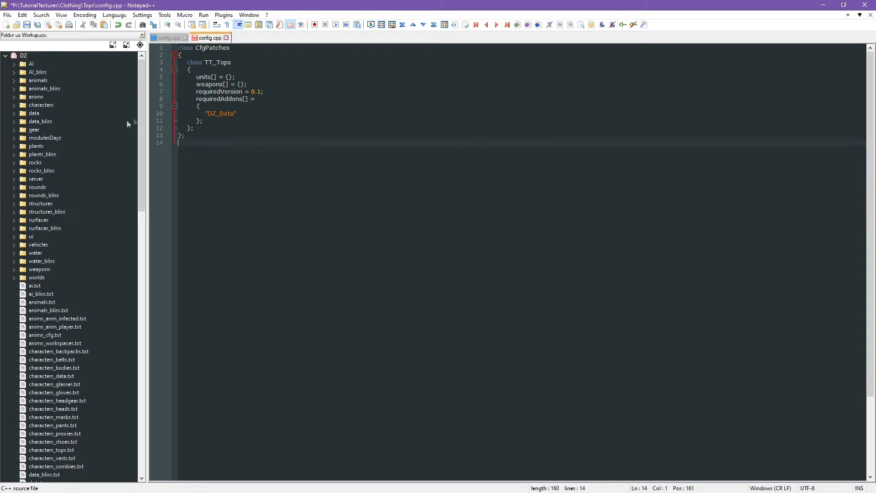
Open the vanilla config.cpp from the DZ characters\tops folder and go to its CfgVehicles class
left_click(14, 105)
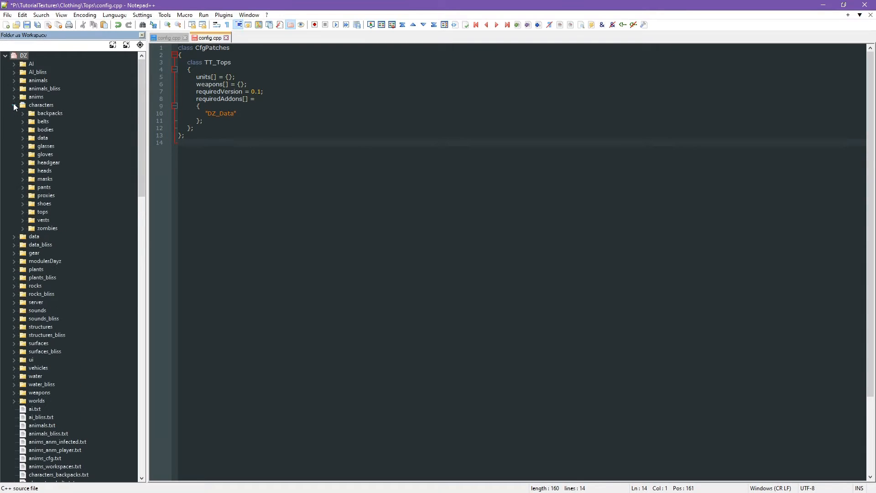
left_click(23, 212)
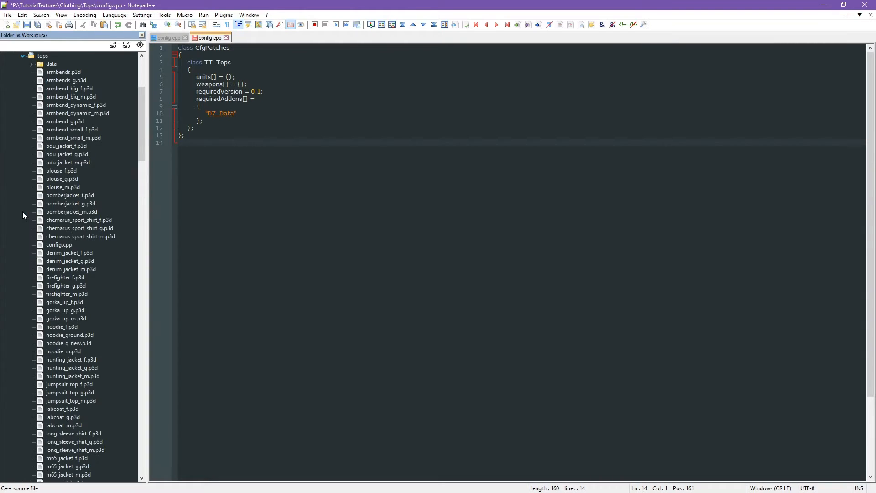
double_click(53, 246)
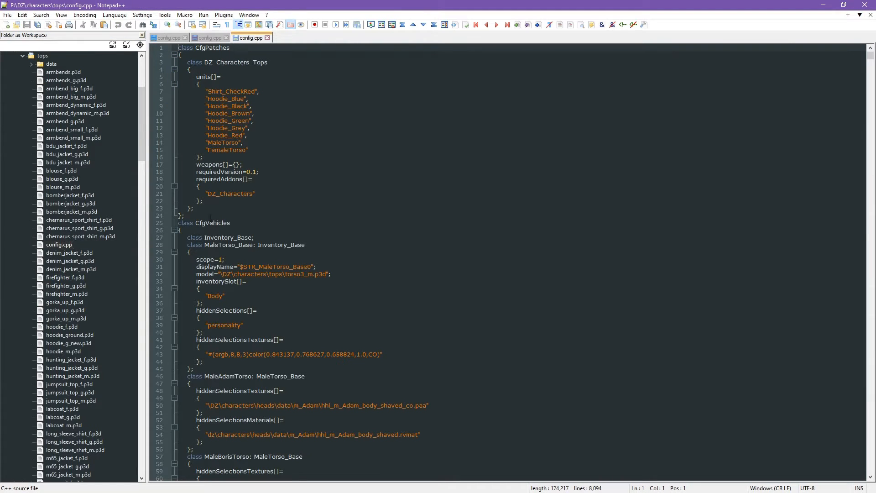
left_click_drag(214, 223, 235, 224)
key("Down")
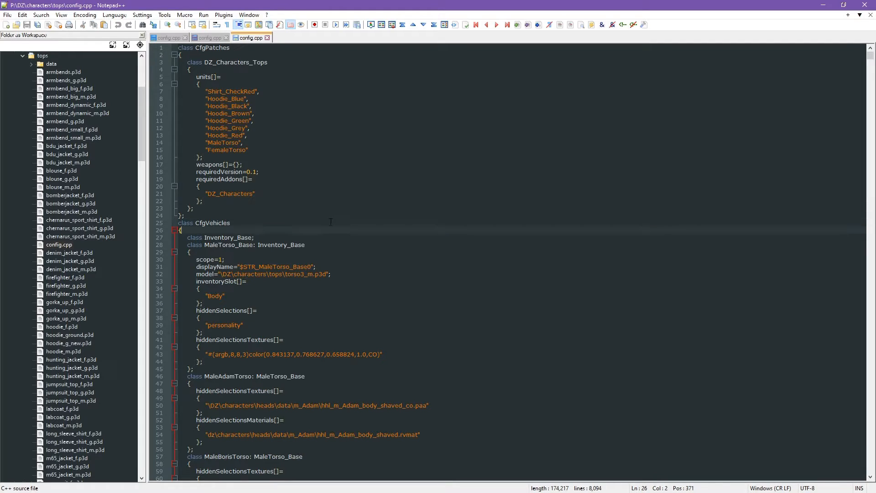
scroll(541, 248, "down", 7)
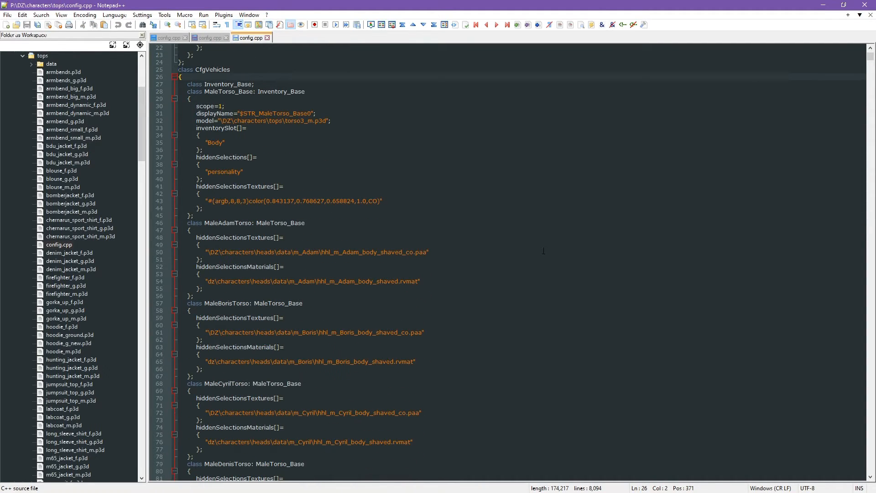
scroll(116, 295, "up", 2)
scroll(117, 291, "up", 1)
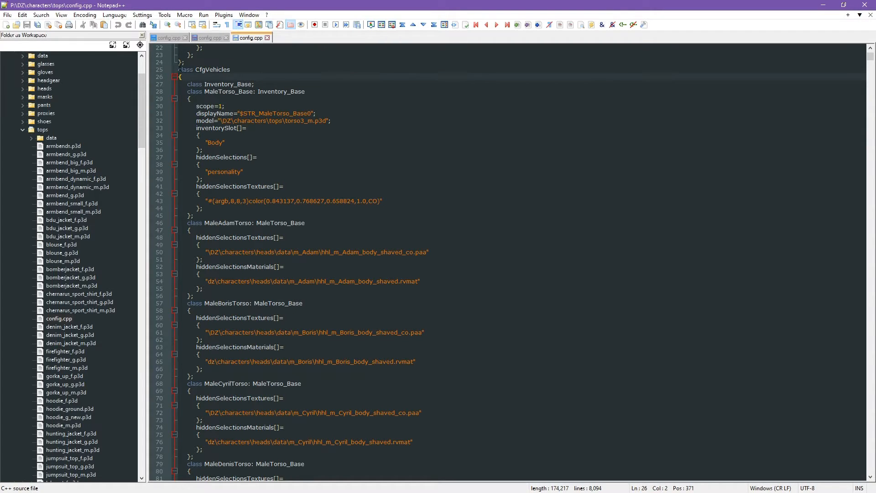
Copy the class CfgVehicles line and its opening brace below CfgPatches in the TutorialTextures Tops config, and add a new line
left_click_drag(178, 70, 182, 77)
left_click(204, 38)
key("ctrl+v")
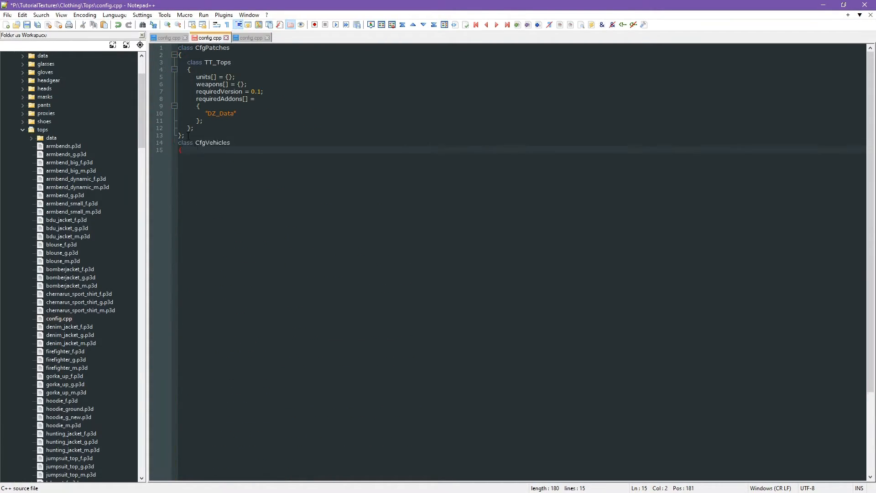
key("Return")
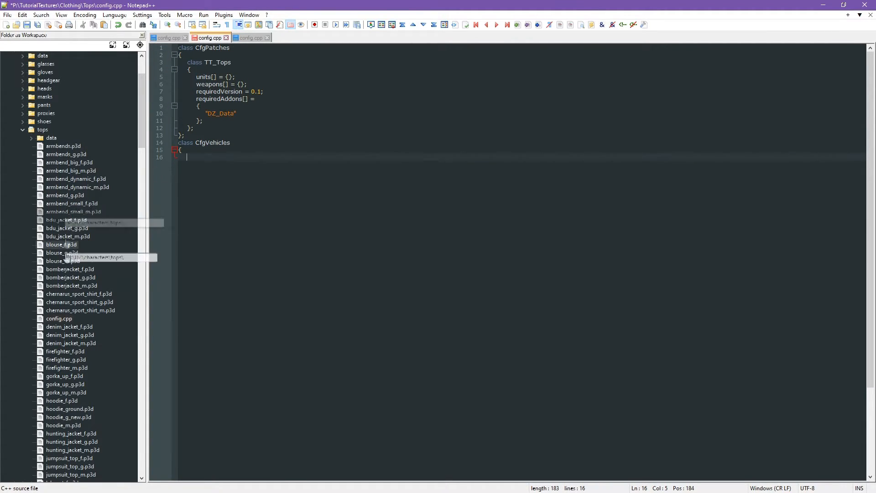
Search the vanilla tops config for Raincoat and close the search dialog
left_click(236, 38)
left_click(449, 181)
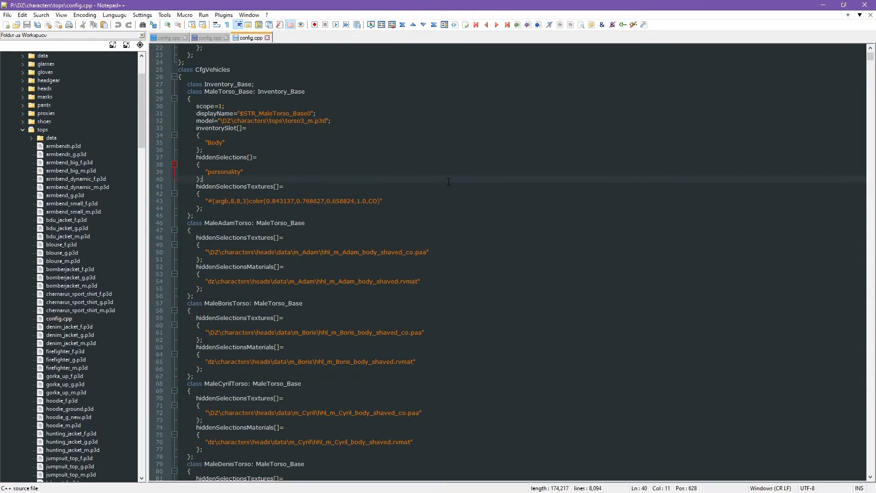
key("ctrl+f")
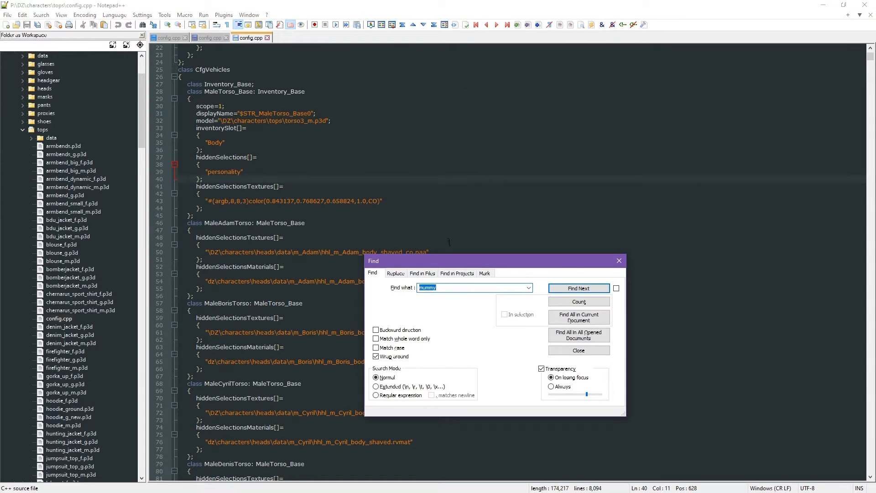
type("Raincoat")
key("Return")
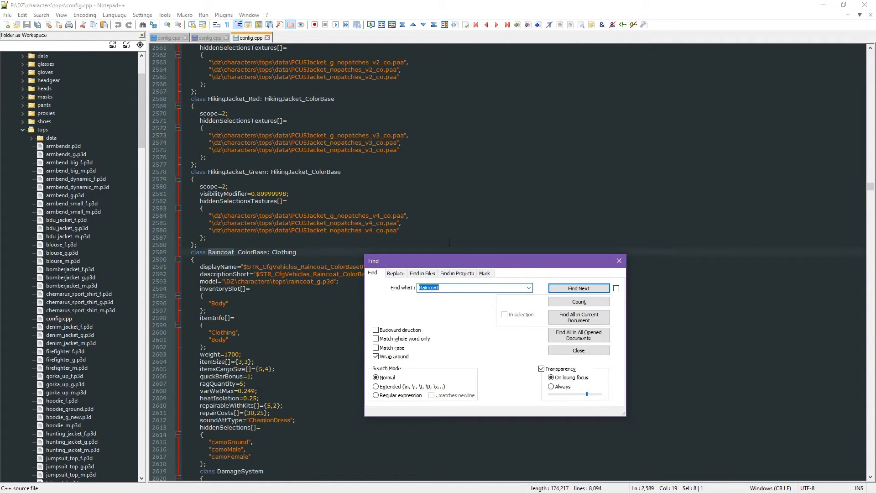
left_click(619, 260)
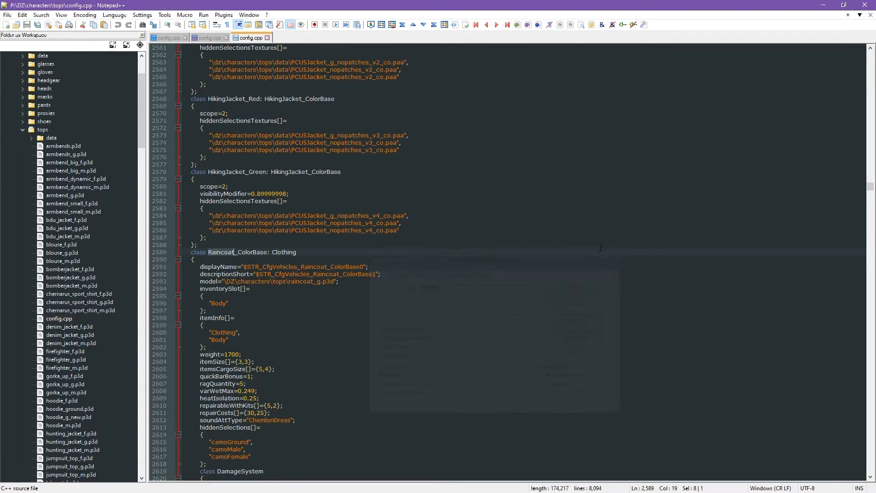
Examine the Raincoat_ColorBase class, from its model and cargo size through its damage levels, down to the coloured raincoat variants
scroll(871, 189, "down", 13)
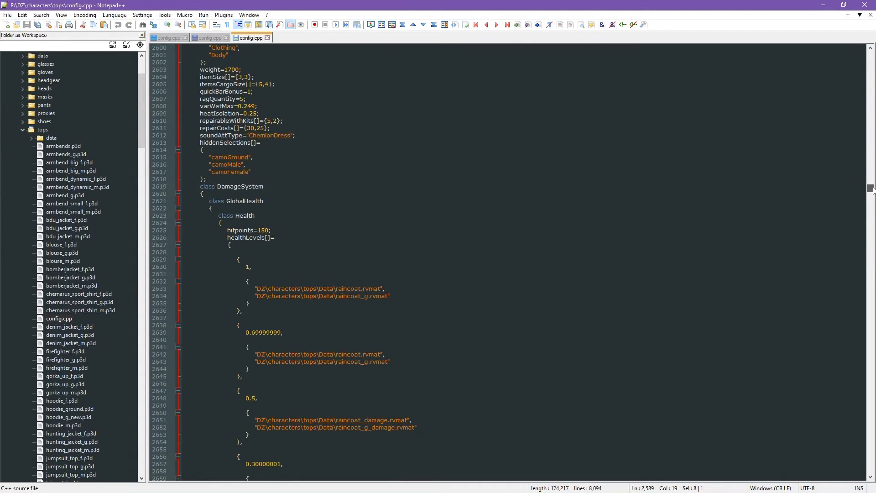
scroll(545, 227, "up", 5)
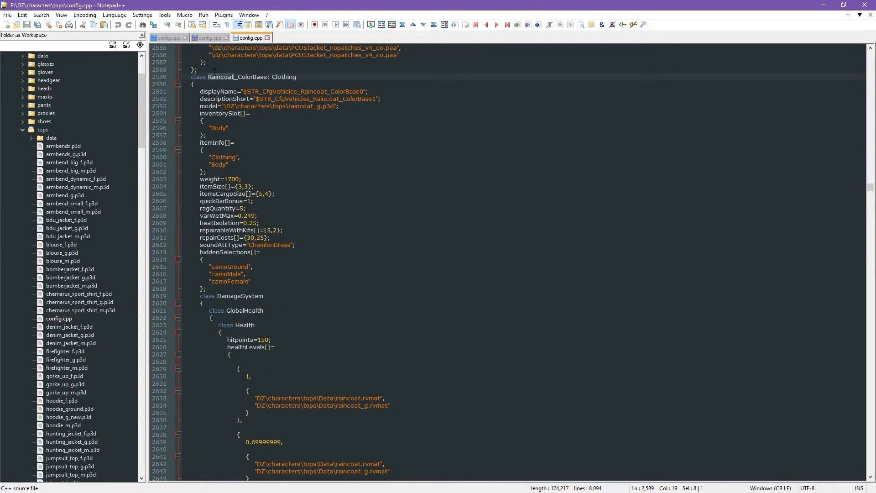
left_click_drag(209, 76, 248, 76)
left_click_drag(235, 113, 299, 108)
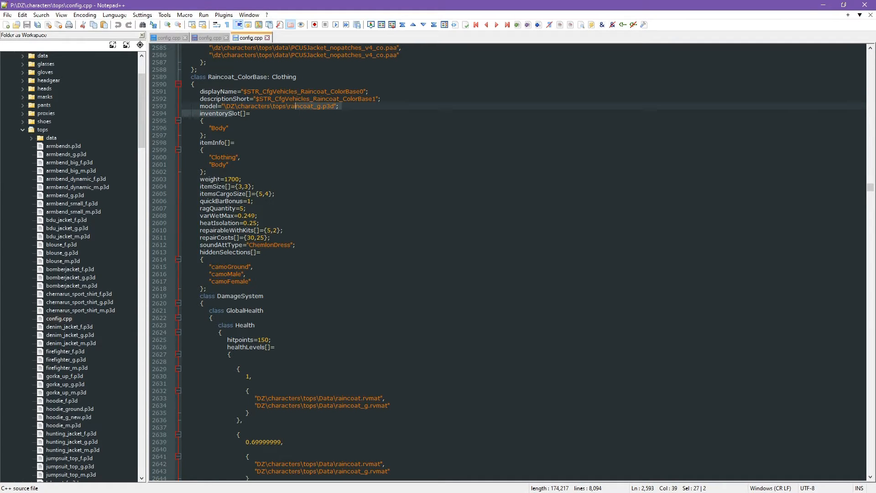
left_click_drag(200, 186, 278, 202)
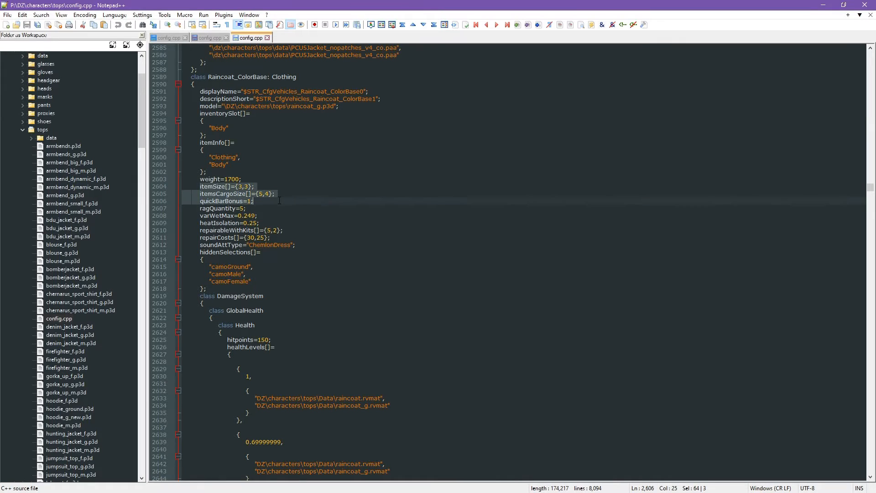
left_click(310, 217)
scroll(317, 215, "down", 2)
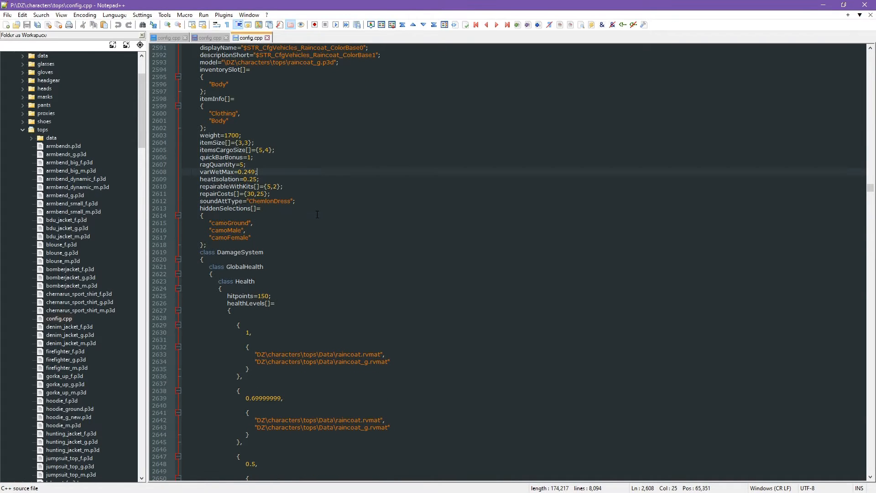
scroll(317, 215, "down", 20)
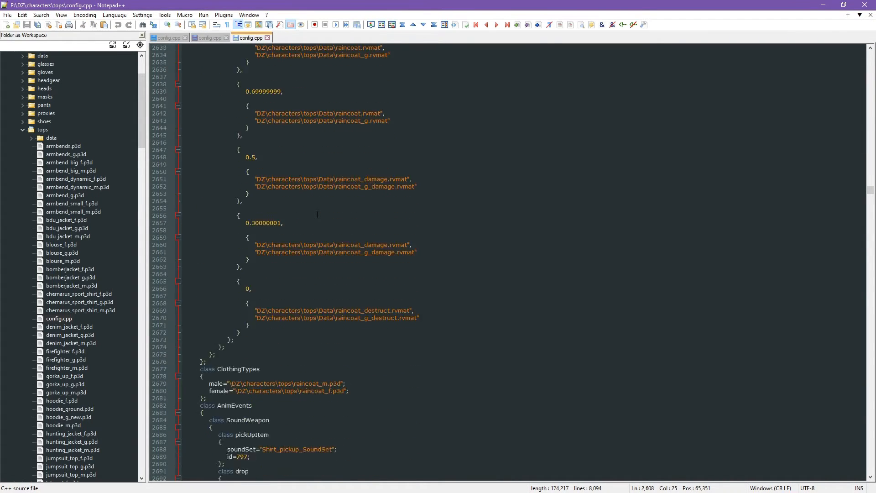
scroll(317, 215, "down", 1)
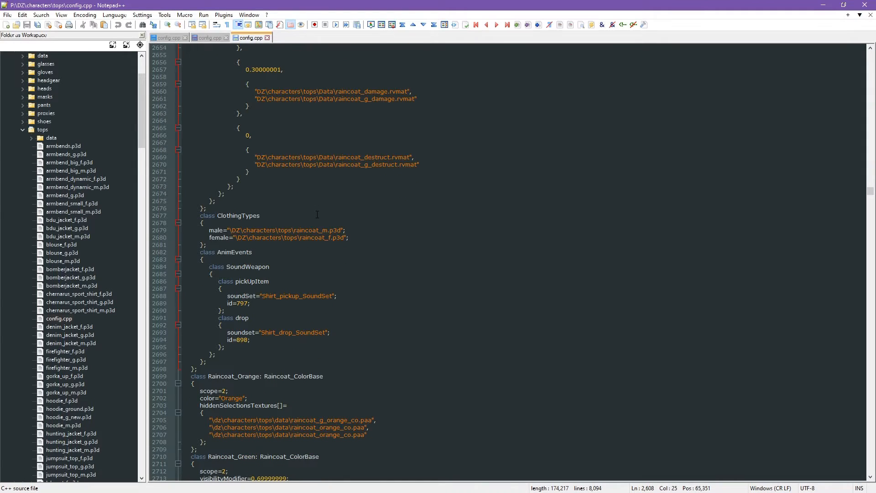
scroll(317, 215, "down", 7)
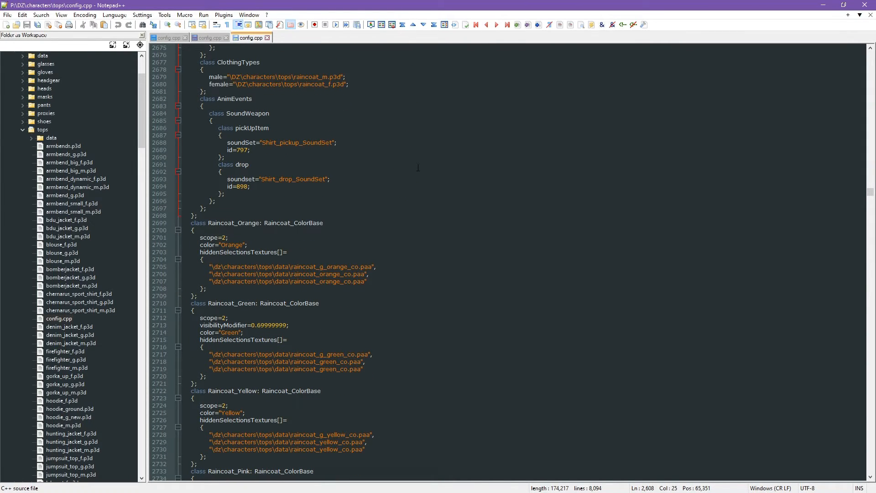
Copy the complete Raincoat_Orange class from the vanilla config into CfgVehicles in the TutorialTextures Tops config
left_click(191, 223)
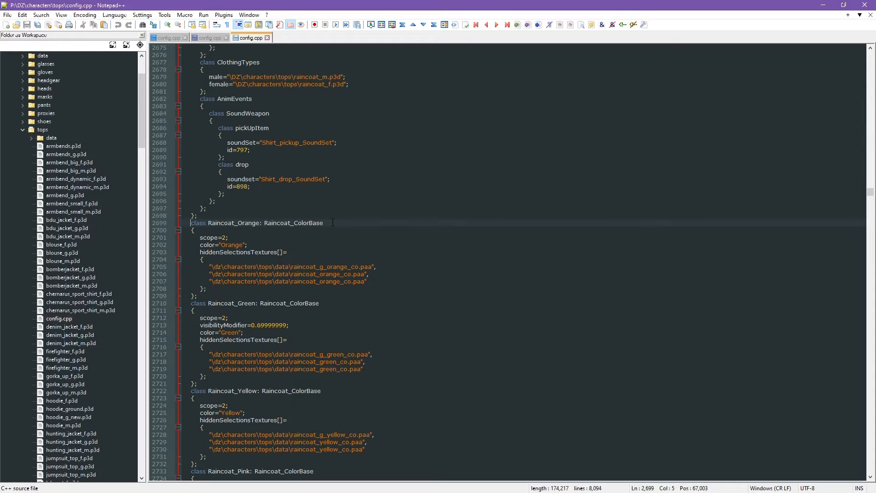
left_click_drag(191, 222, 210, 293)
key("ctrl+c")
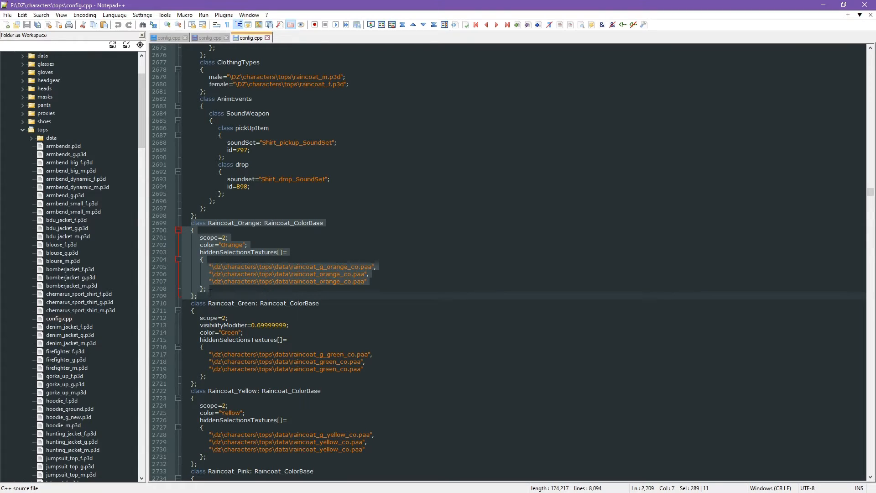
left_click(212, 38)
key("ctrl+v")
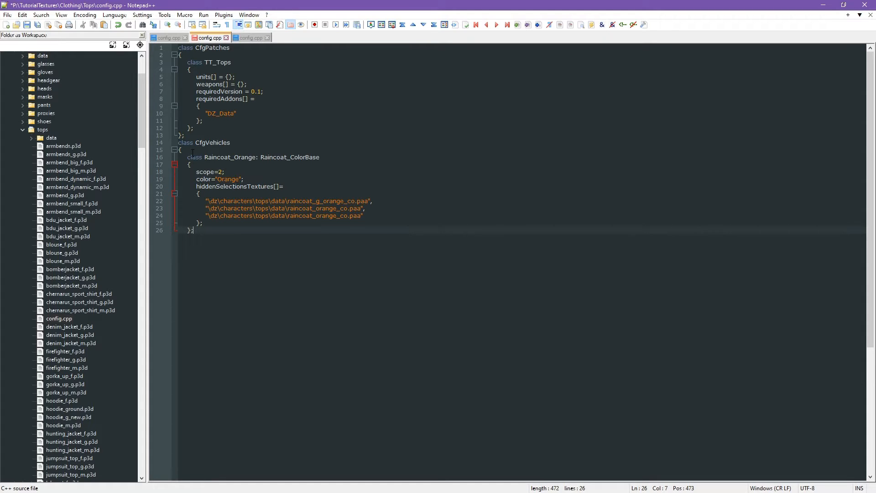
Declare the parent class above Raincoat_Orange in CfgVehicles with the line "class Raincoat_ColorBase;"
left_click(192, 153)
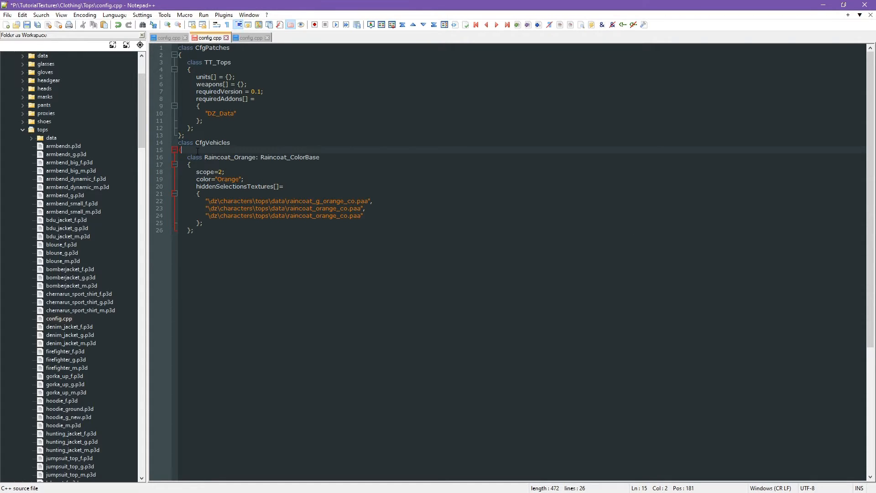
key("Return")
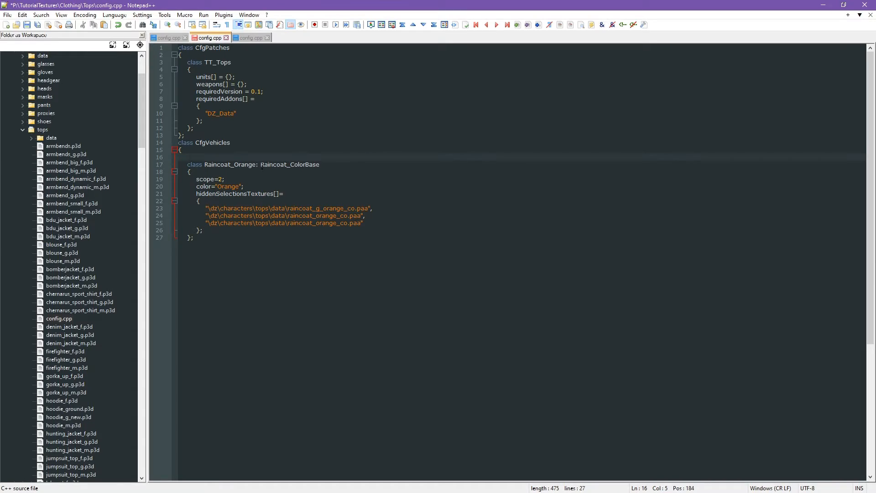
left_click_drag(261, 165, 323, 163)
key("ctrl+c")
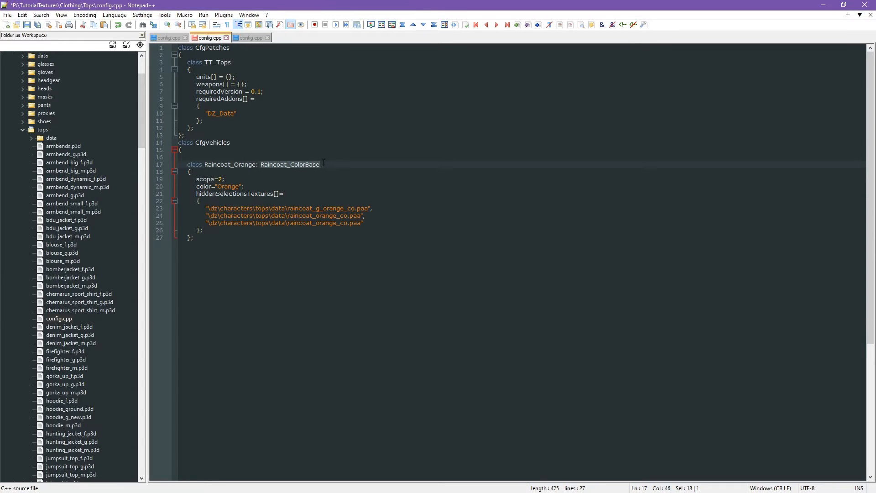
left_click(303, 157)
key("ctrl+v")
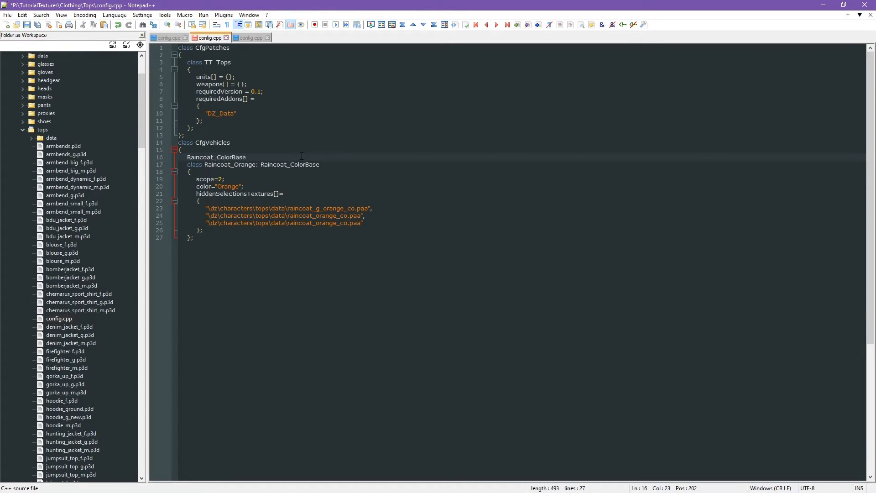
left_click(187, 157)
type("class")
left_click(278, 156)
type(";")
Rename the pasted Raincoat_Orange class to TT_Raincoat, keeping Raincoat_ColorBase as its parent
left_click_drag(187, 163, 243, 238)
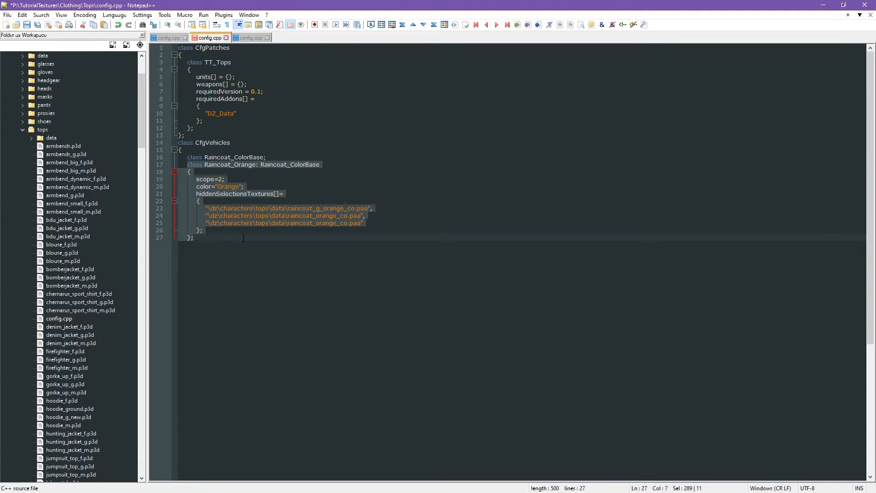
left_click(250, 240)
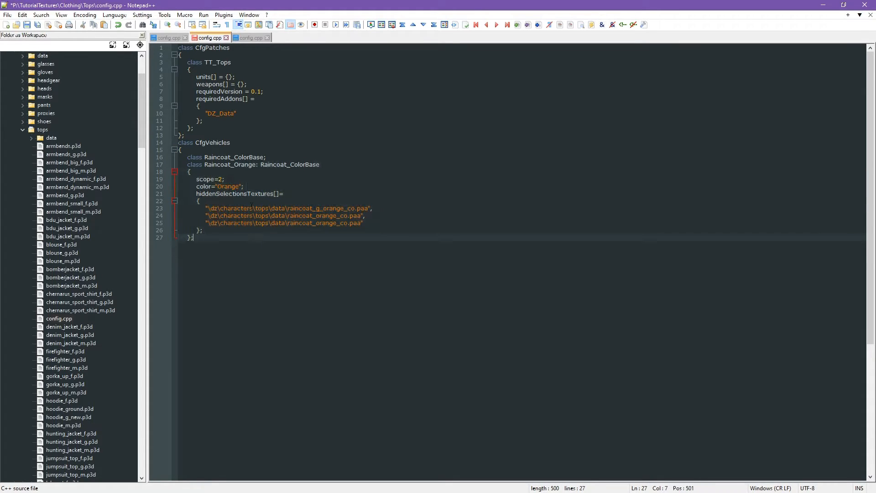
left_click_drag(256, 165, 205, 165)
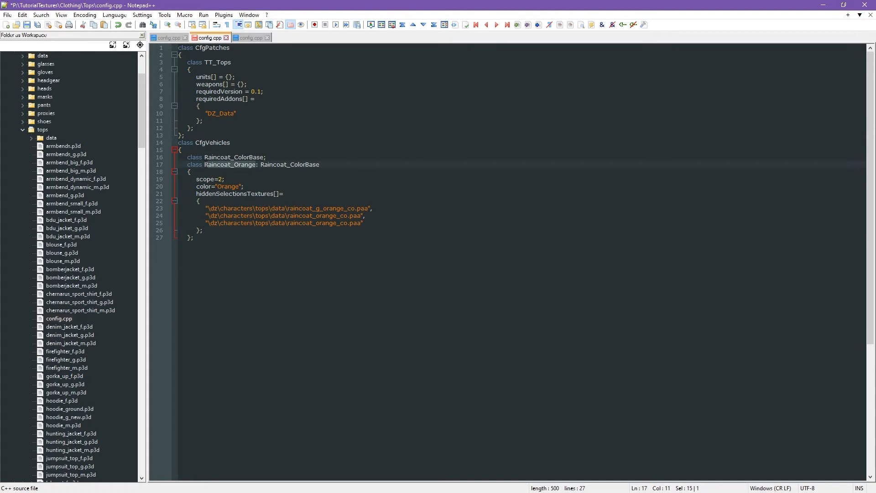
type("TT")
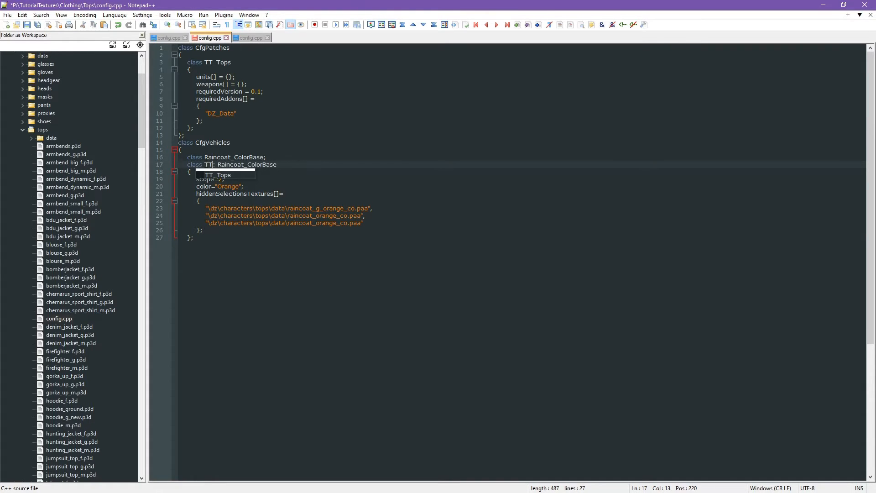
type("_Raincoat")
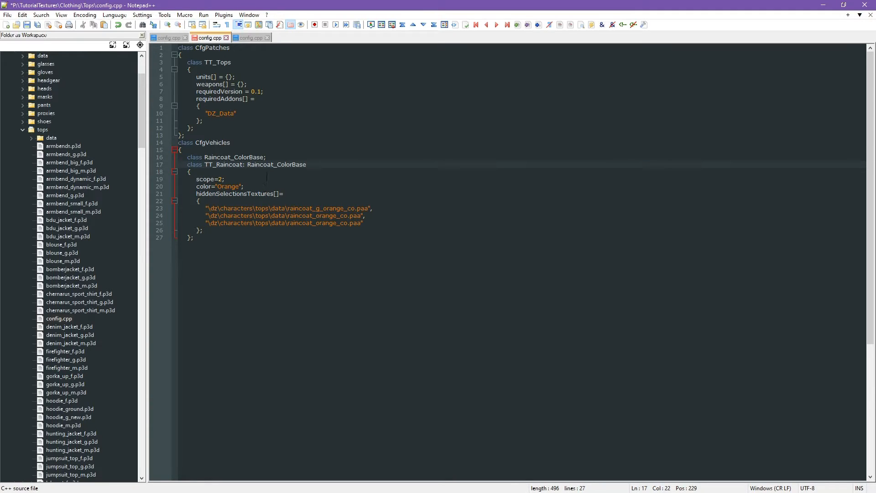
Review the TT_Raincoat class's inheritance from Raincoat_ColorBase and its scope and color lines
left_click_drag(249, 165, 307, 165)
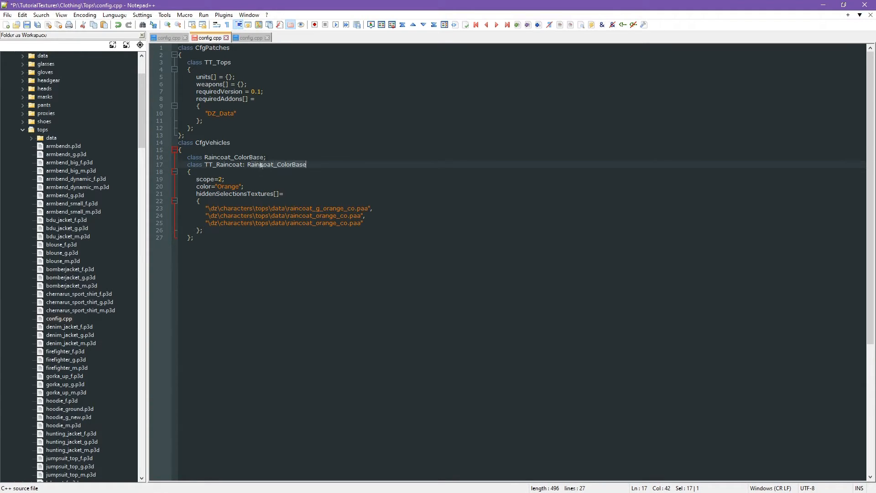
left_click(234, 157)
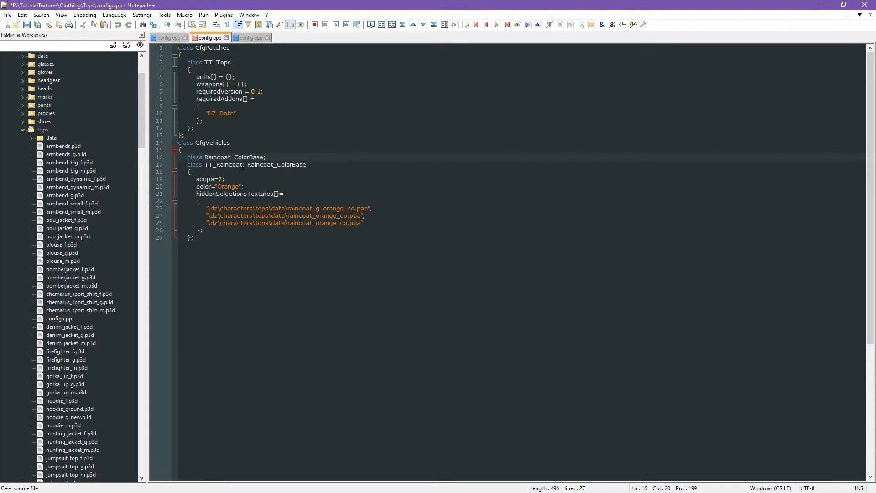
left_click(245, 165)
left_click(197, 179)
left_click(250, 184)
left_click(234, 180)
left_click_drag(223, 179, 183, 182)
left_click(188, 186)
left_click_drag(196, 186, 250, 186)
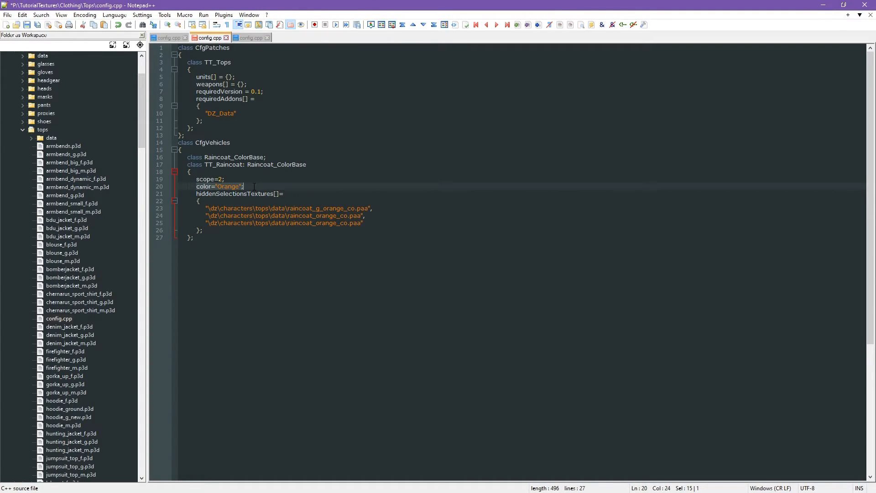
Remove the color line for Orange from the TT_Raincoat class, leaving no blank line behind
key("Delete")
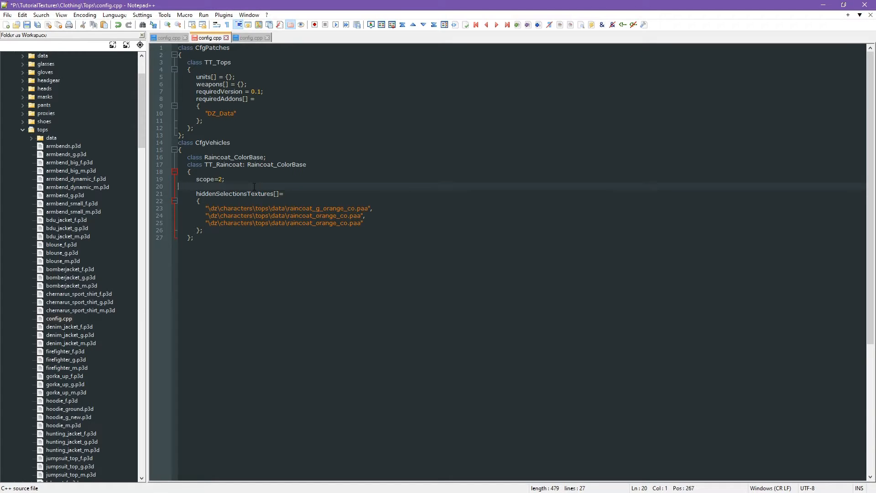
key("BackSpace")
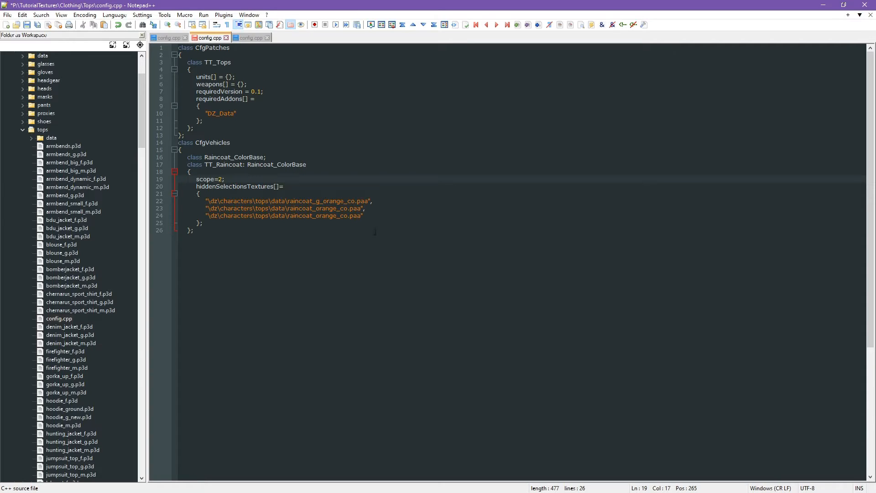
Compare TT_Raincoat's hiddenSelectionsTextures array with the hiddenSelections entries of Raincoat_ColorBase in the vanilla tops config
left_click(314, 186)
left_click(198, 202)
left_click(207, 202)
left_click(228, 187)
left_click(250, 37)
left_click(395, 252)
scroll(394, 253, "up", 20)
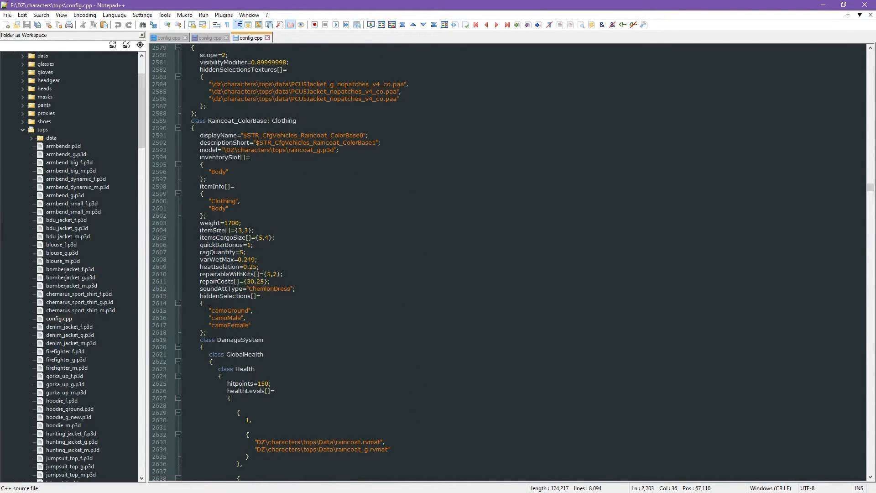
left_click(259, 317)
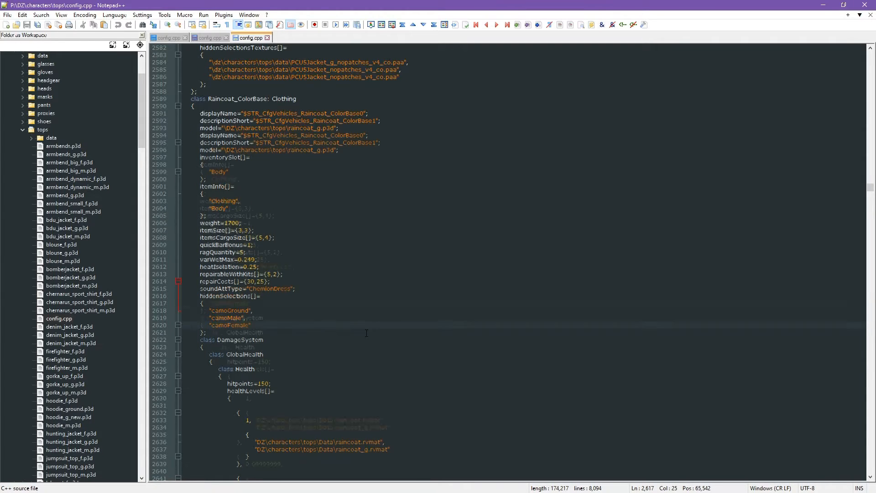
scroll(366, 333, "down", 1)
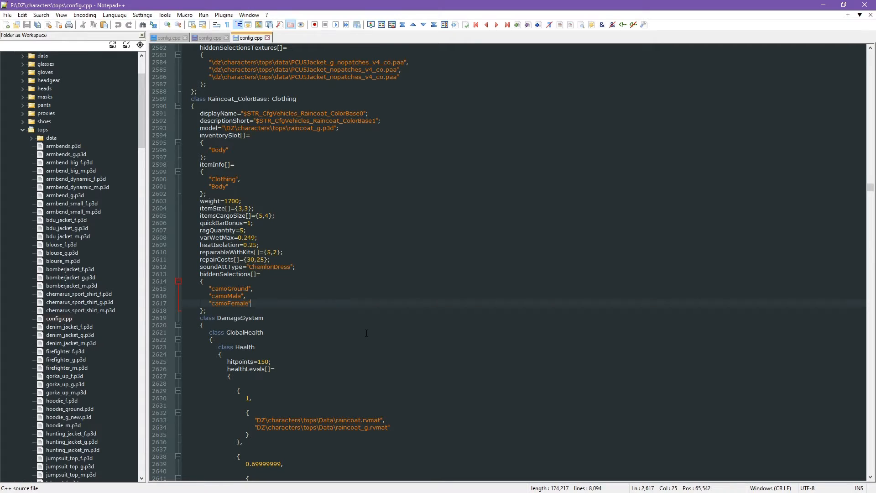
scroll(367, 333, "down", 1)
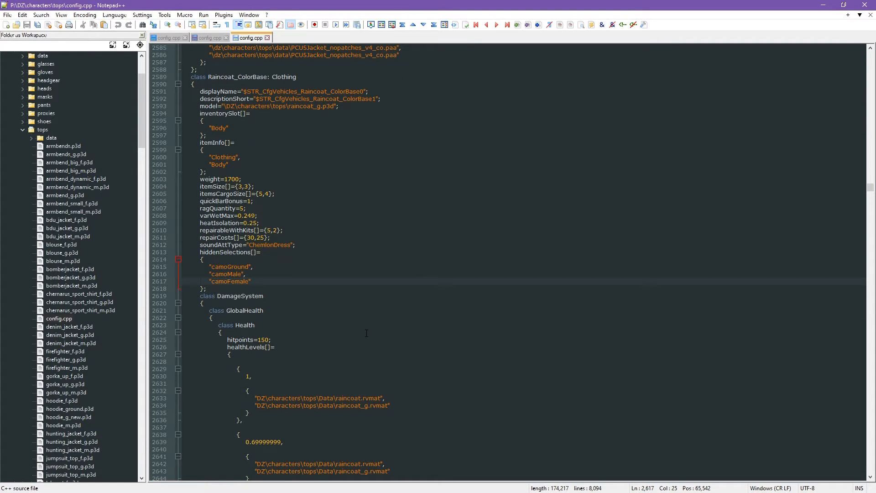
Replace the first hiddenSelectionsTextures path in the TutorialTextures Tops config with TutorialTextures\Clothing\Tops\Raincoat_Brown.paa
left_click(218, 39)
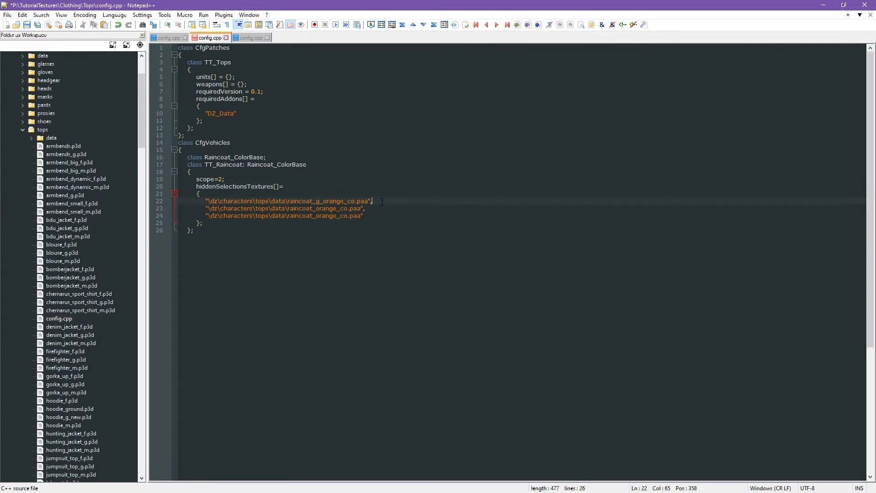
left_click(379, 209)
left_click_drag(209, 200, 356, 201)
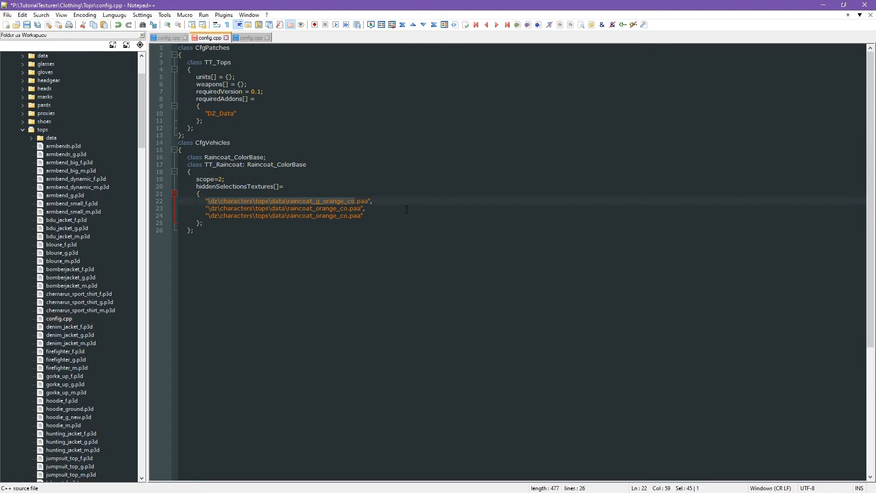
type("Tu")
type("torialTextur")
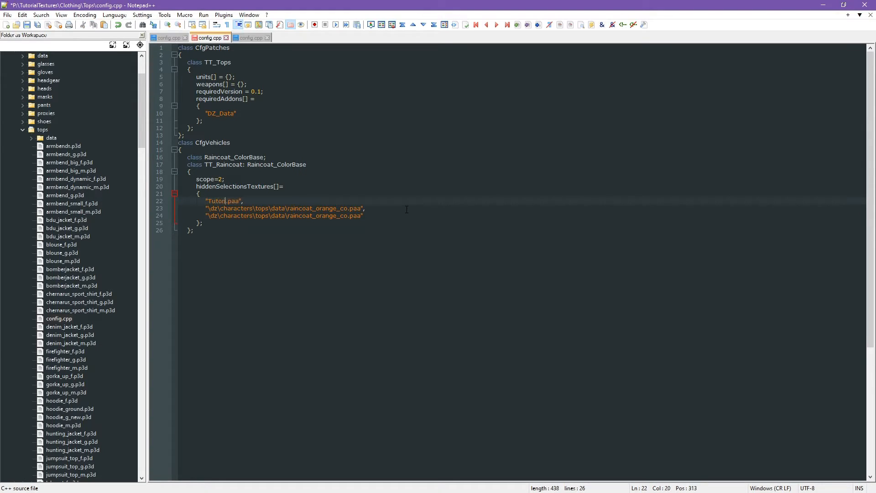
type("eszClothing\\")
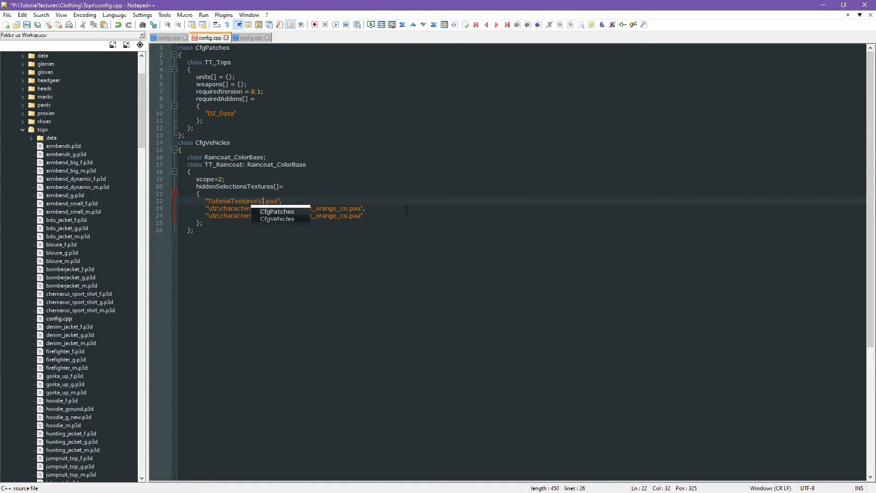
type("Tops\\")
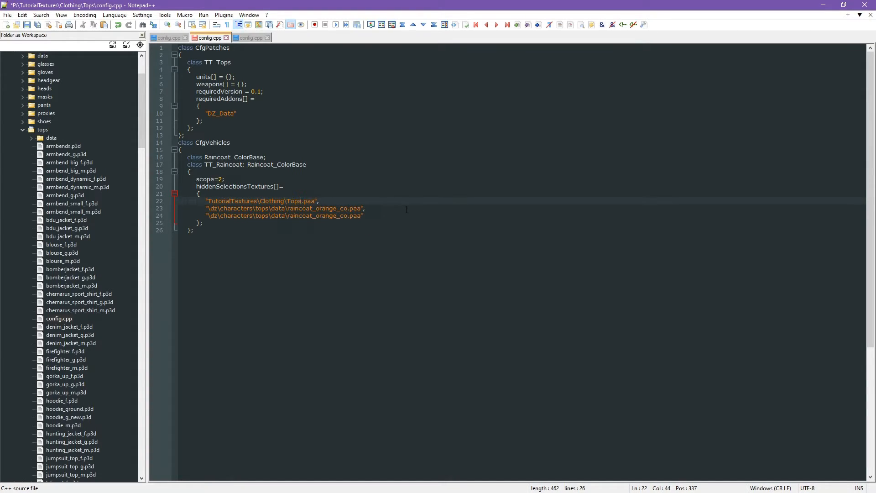
type("Rainc")
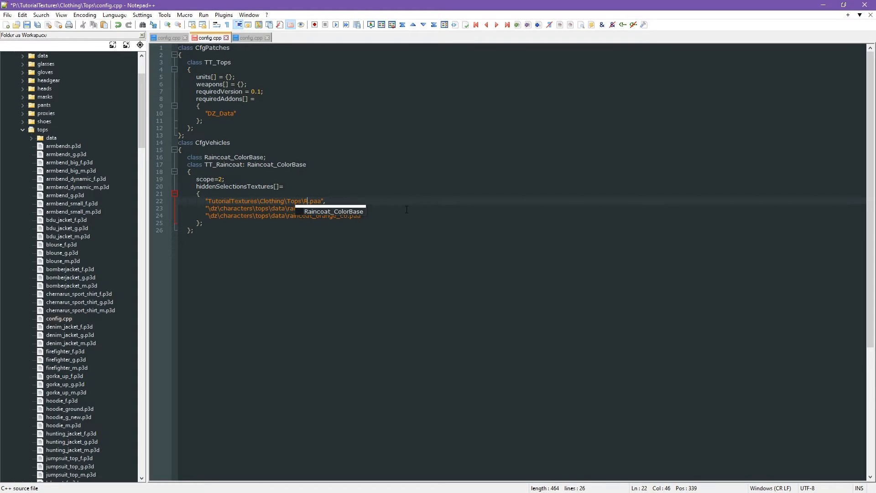
type("oat_Brown")
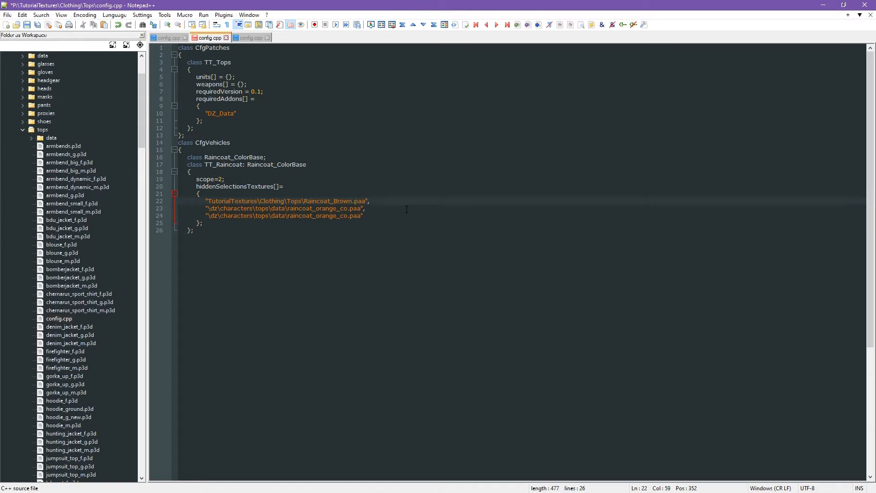
Copy the Raincoat_Brown.paa path over the second and third hiddenSelectionsTextures entries
left_click(395, 203)
left_click_drag(209, 199, 348, 217)
key("ctrl+c")
key("ctrl+v")
key("ctrl+v")
Close the CfgVehicles class with a closing brace and semicolon on a new final line and save the config
left_click(210, 229)
key("Return")
key("ctrl+s")
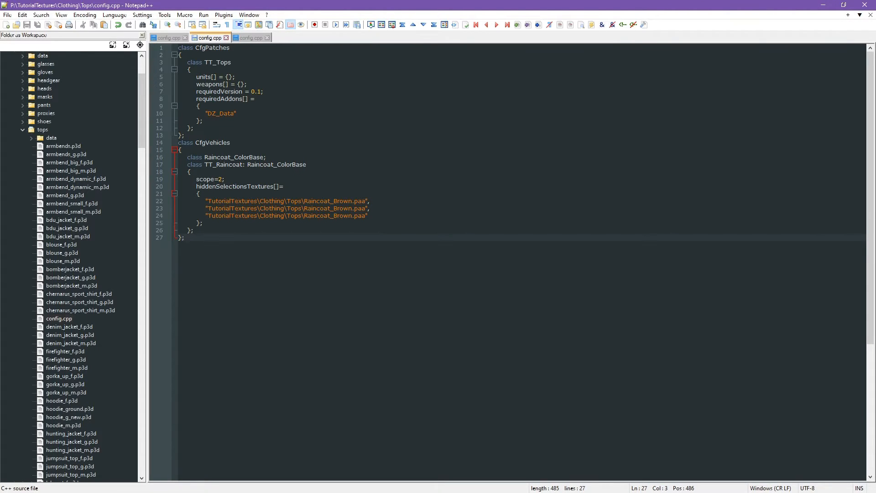
Switch to the browser and review the address and free downloads list of the Mikero's Tools page
key("alt+Tab")
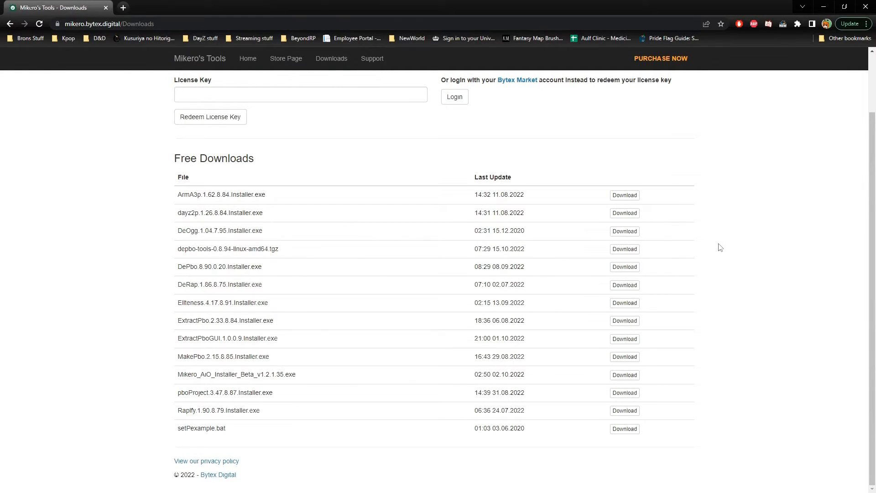
left_click(61, 26)
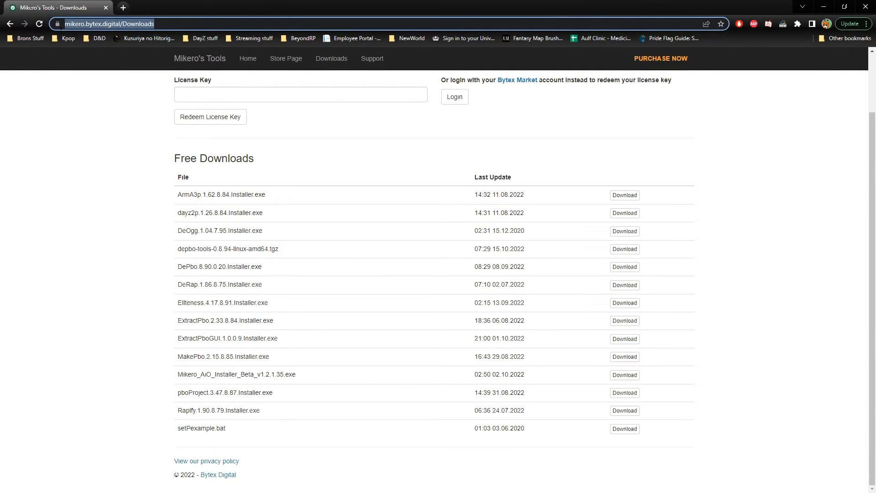
left_click(87, 100)
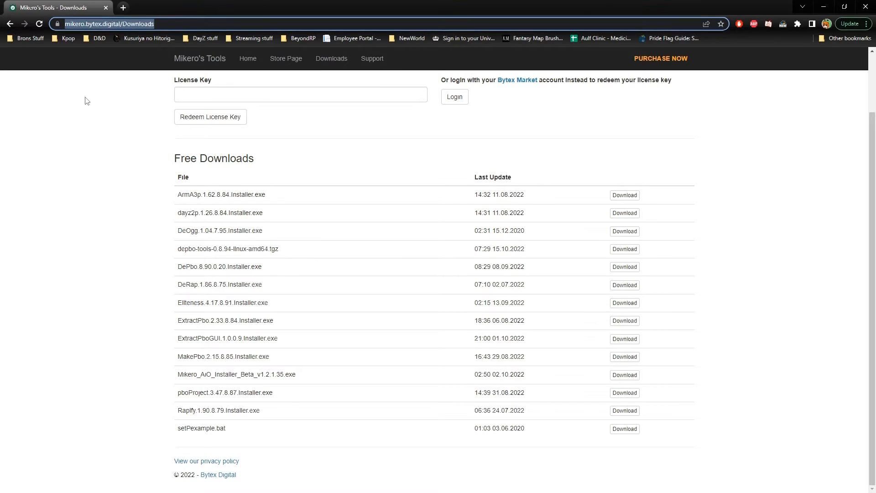
left_click_drag(871, 192, 866, 247)
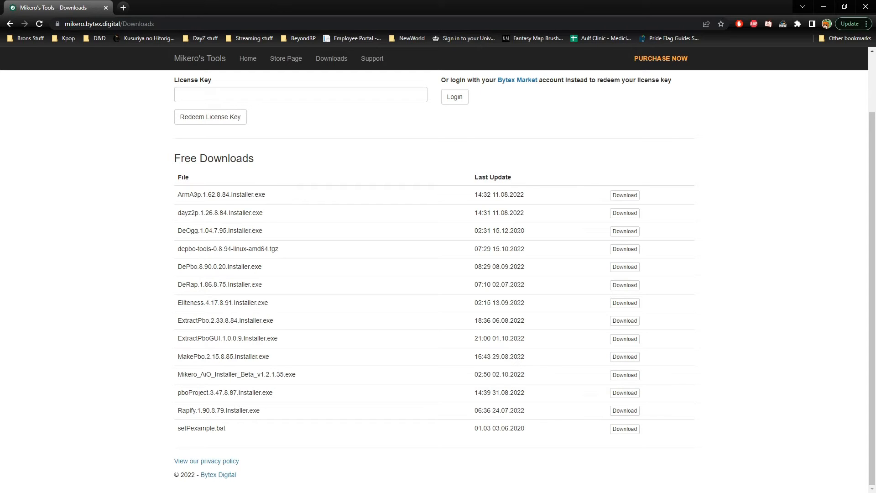
Switch to File Explorer and open the folder C:\Program Files (x86)\Mikero\DePboTools\bin
key("alt+Tab")
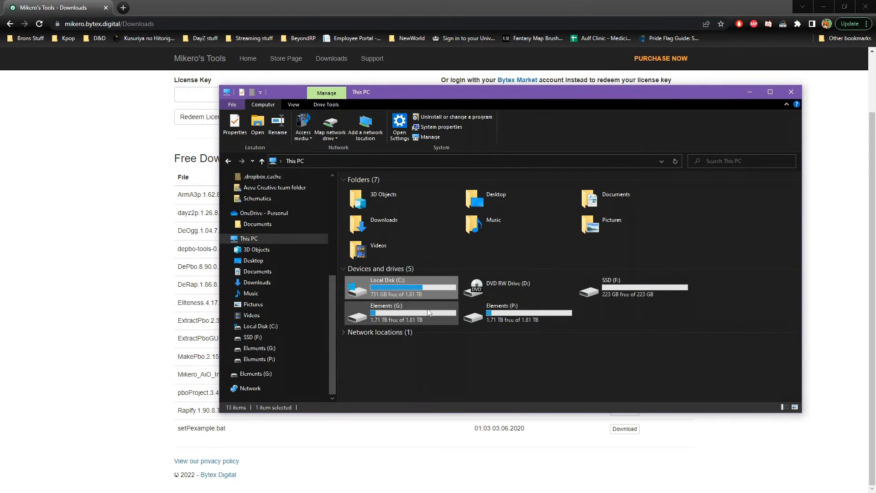
double_click(427, 291)
left_click(423, 265)
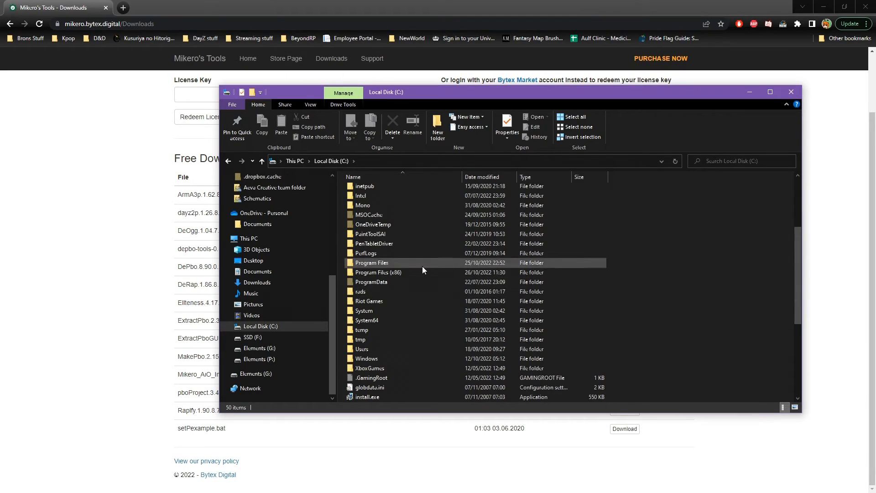
double_click(420, 273)
scroll(425, 295, "down", 3)
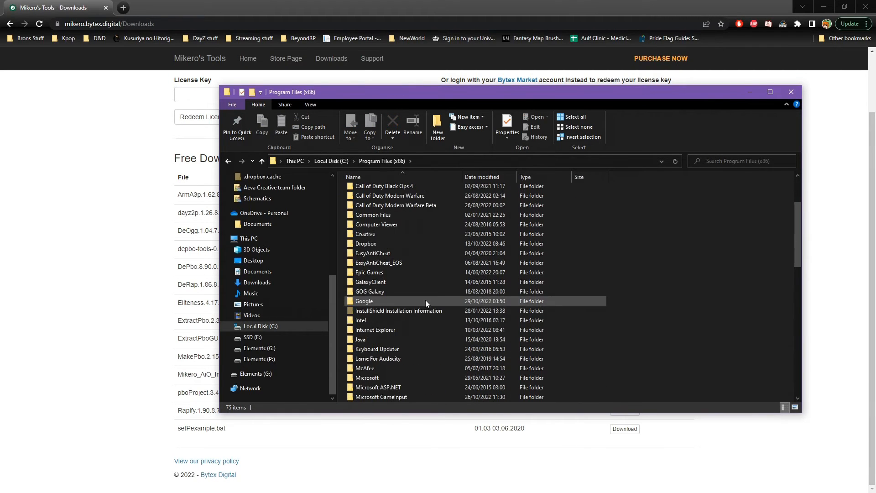
scroll(408, 324, "down", 3)
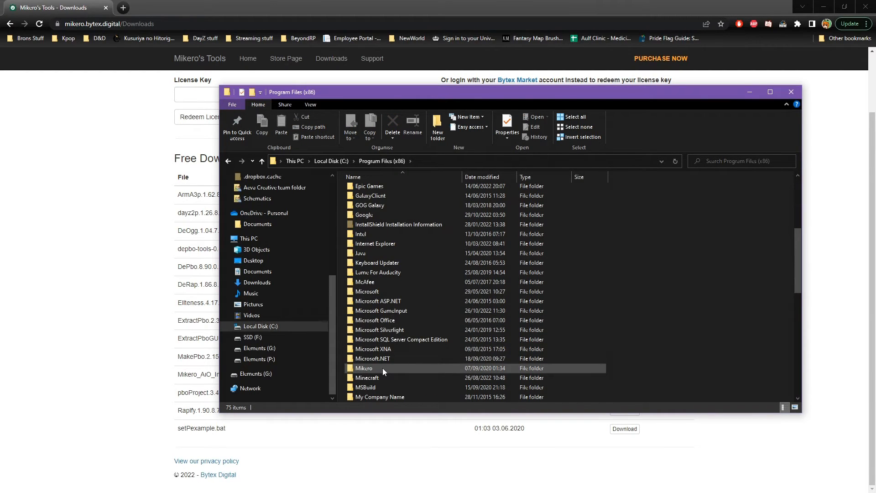
left_click(383, 369)
double_click(383, 368)
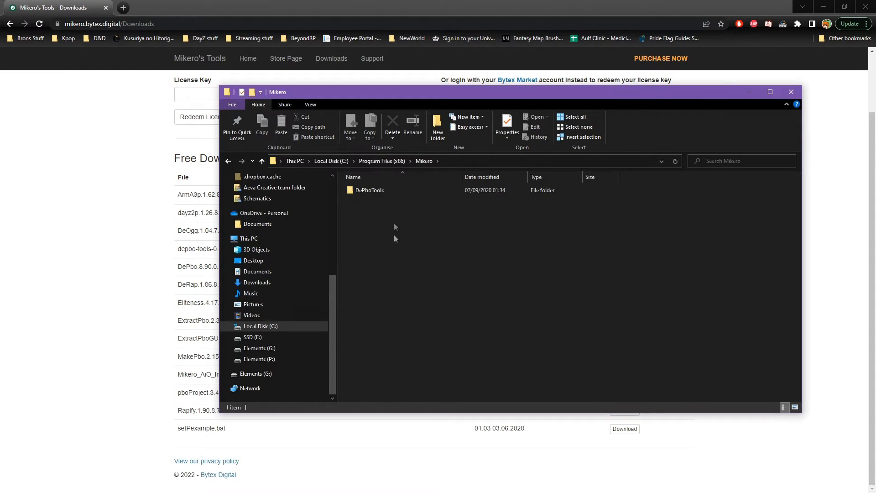
double_click(393, 191)
left_click(391, 191)
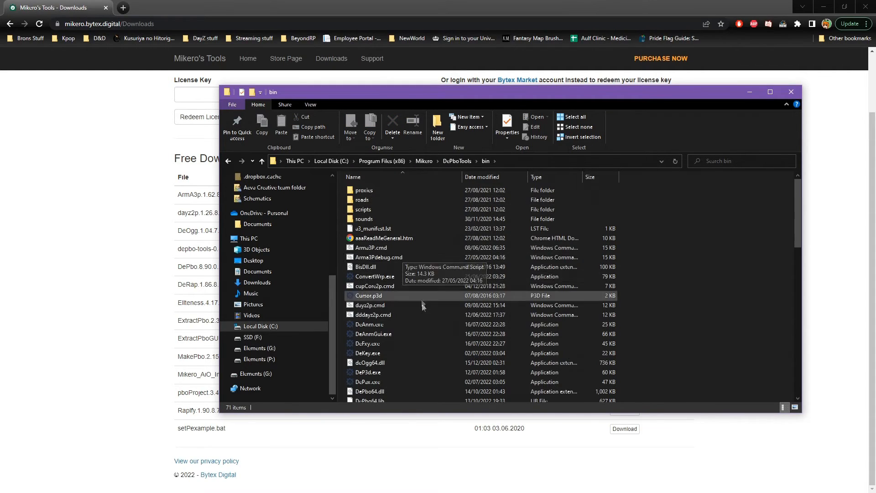
Launch pboProject.exe from the DePboTools bin folder
scroll(422, 311, "down", 10)
scroll(422, 311, "down", 6)
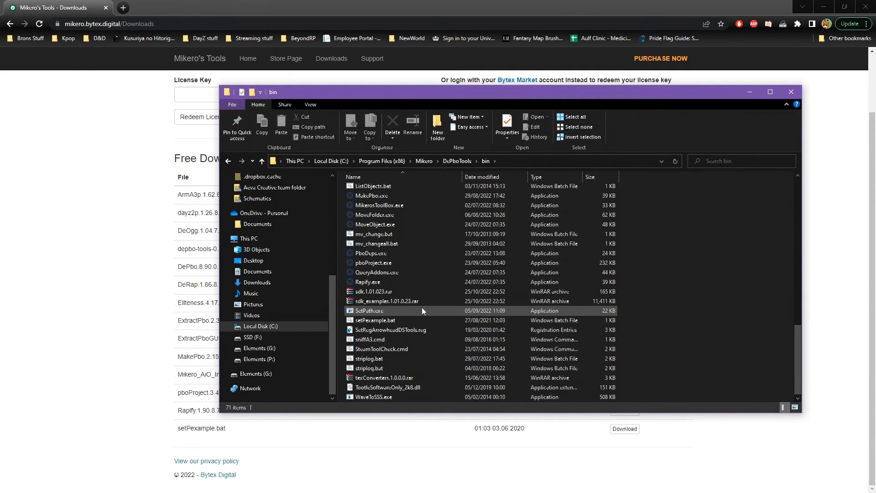
double_click(381, 265)
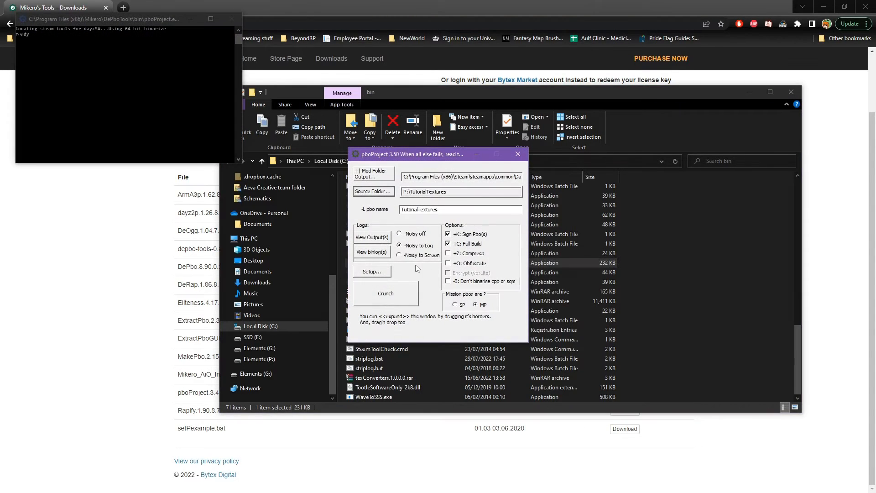
Widen the pboProject window, open its setup options widened to show full paths, and check the engine choices, keeping DAYZSA
left_click_drag(546, 223, 614, 223)
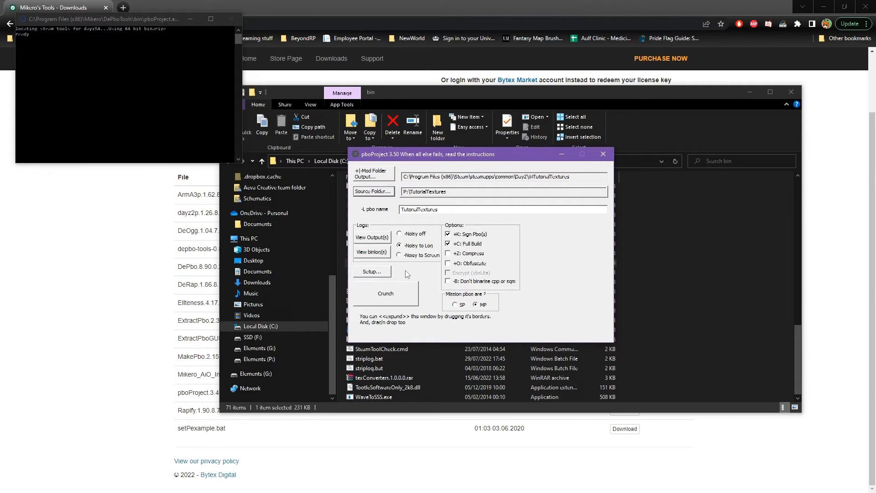
left_click(388, 273)
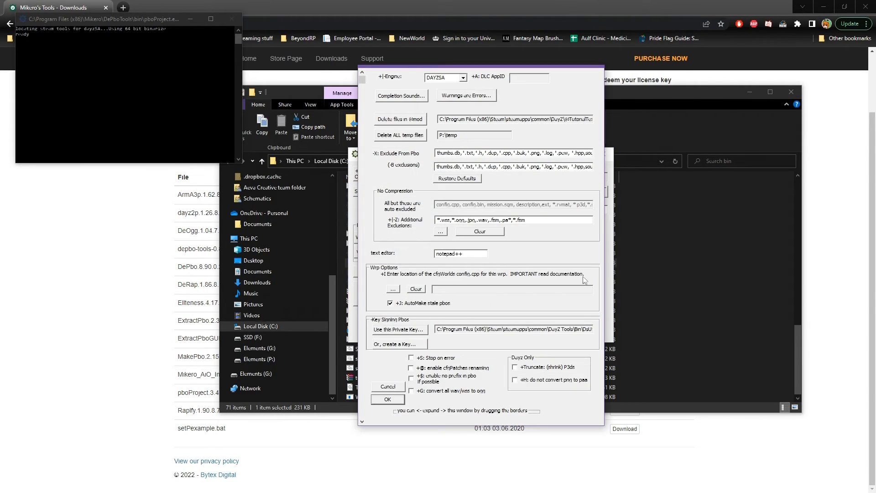
left_click_drag(604, 267, 758, 247)
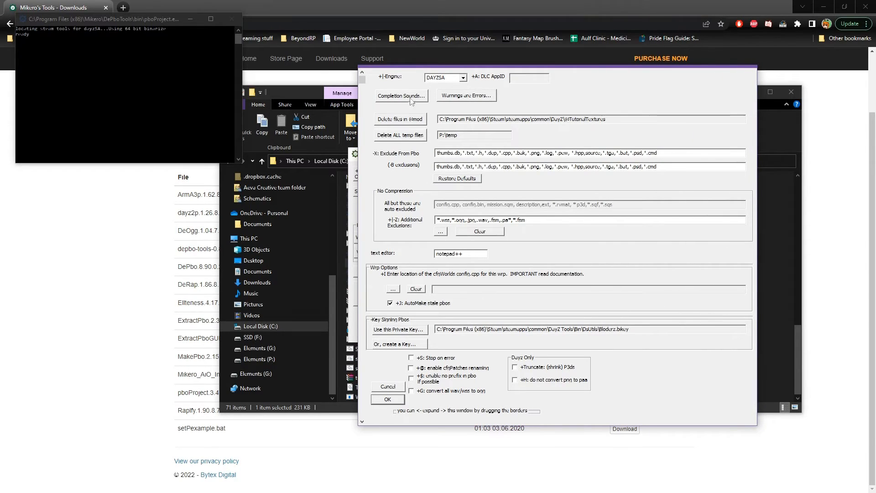
left_click(464, 78)
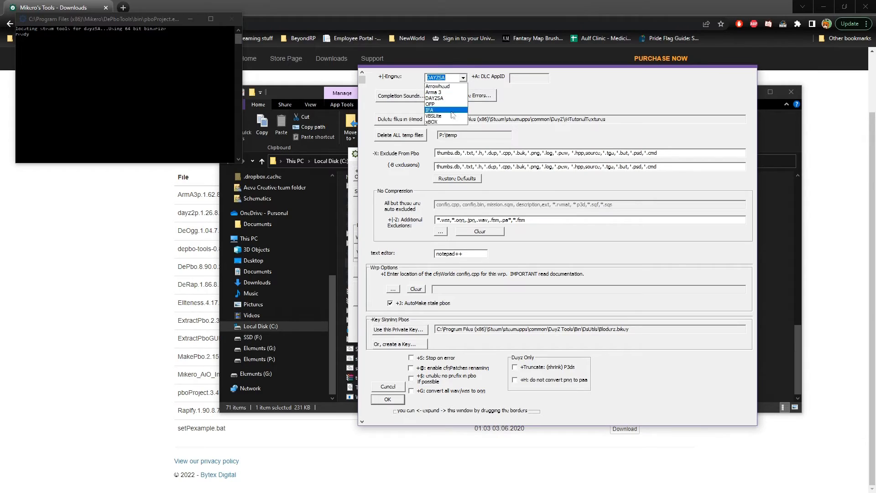
key("Escape")
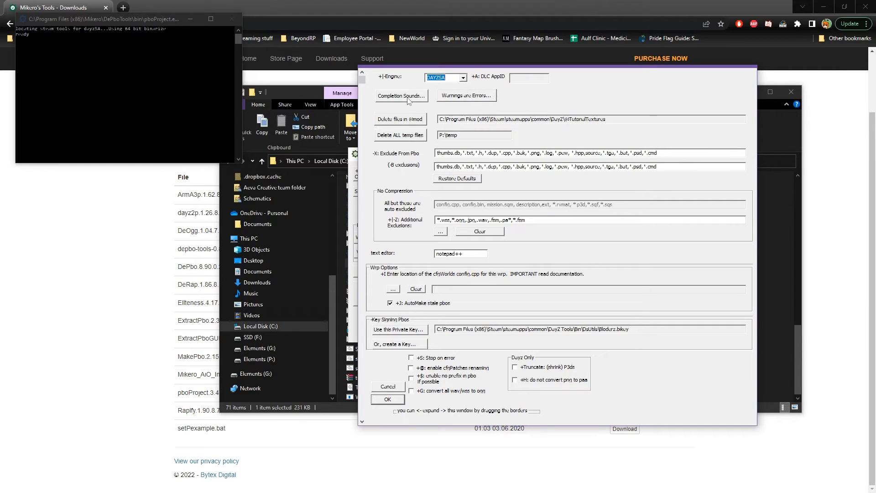
Review the warnings-are-errors options and the completion sound options, then accept the pboProject setup
left_click(442, 97)
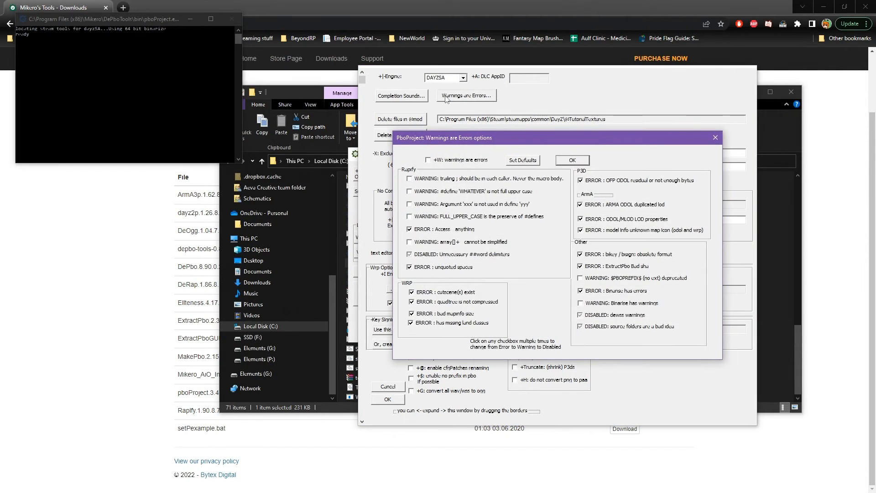
left_click(576, 160)
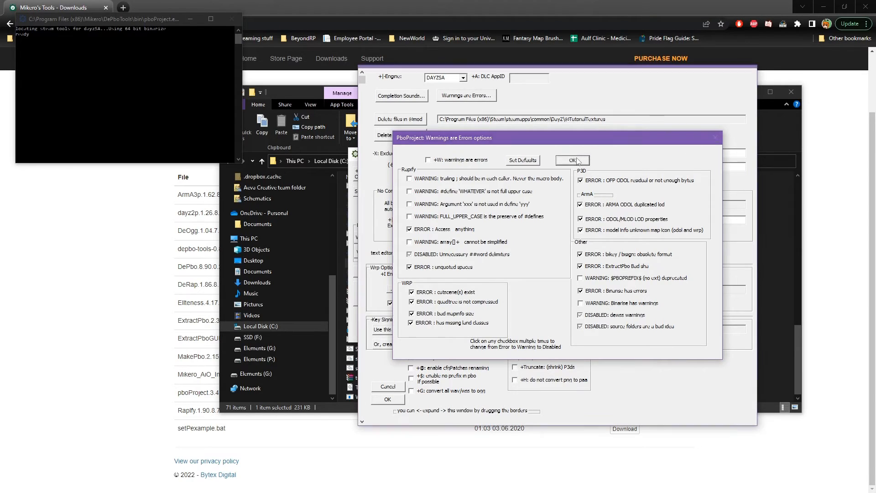
left_click(423, 97)
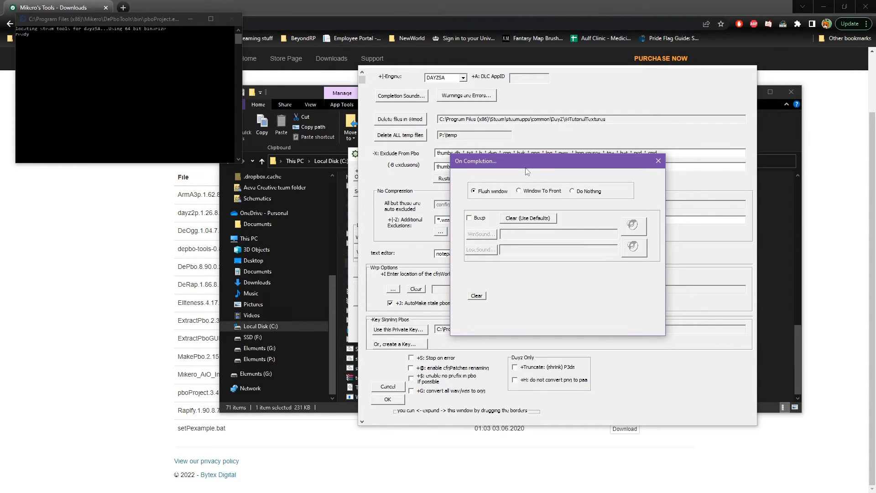
left_click_drag(526, 168, 509, 122)
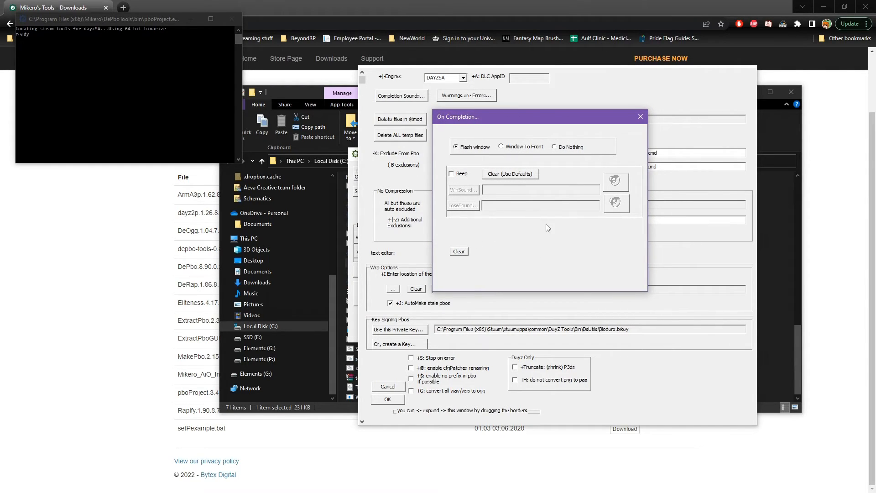
left_click(640, 117)
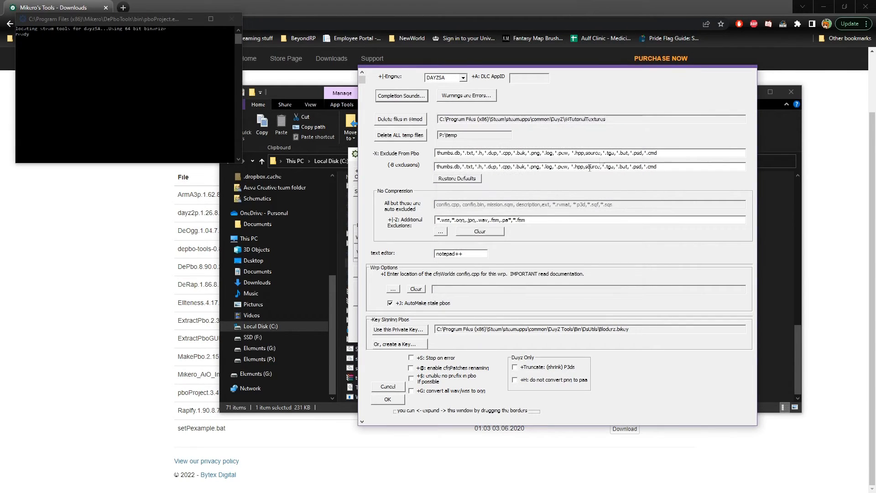
left_click(398, 400)
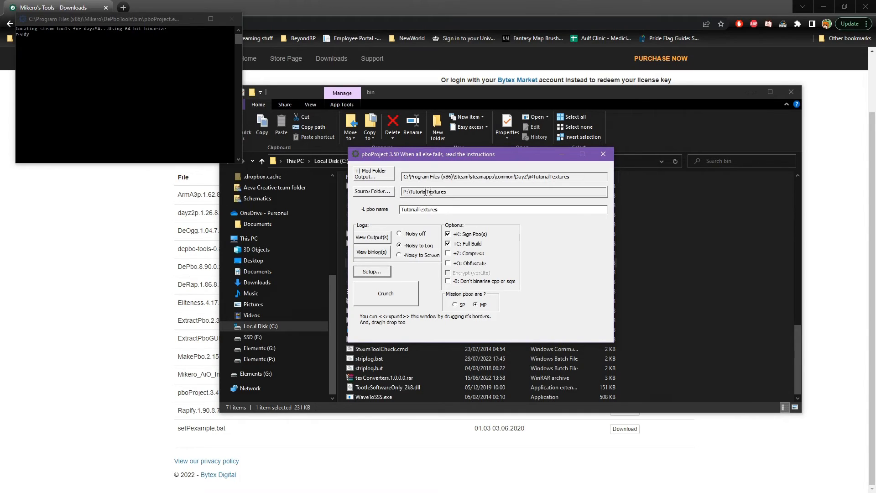
Set the source folder to TutorialTextures on the P: drive
left_click(387, 192)
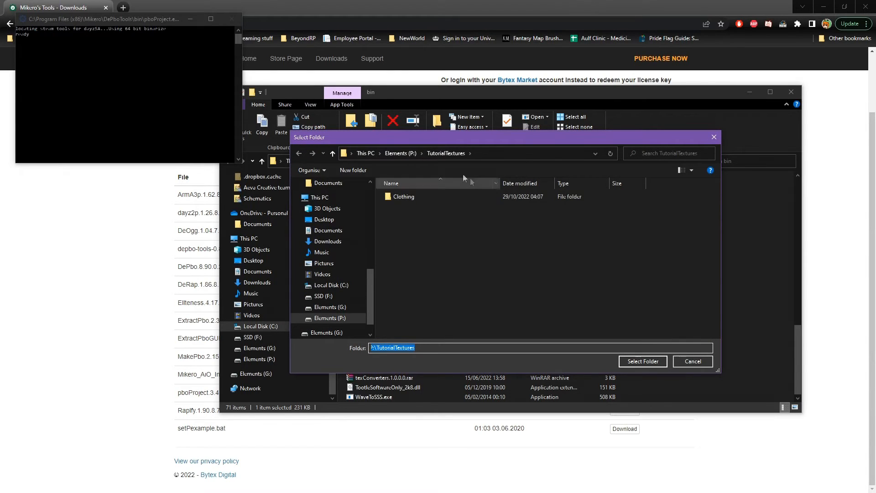
left_click(413, 154)
left_click_drag(716, 196, 718, 319)
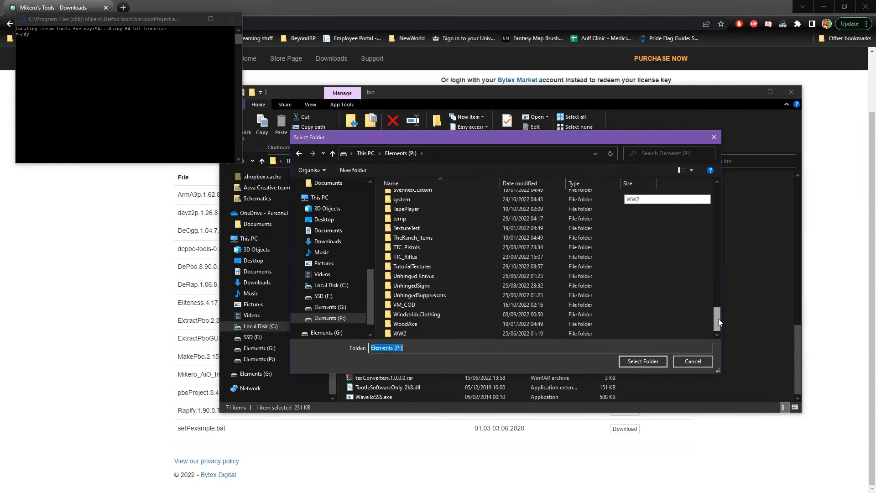
left_click(417, 267)
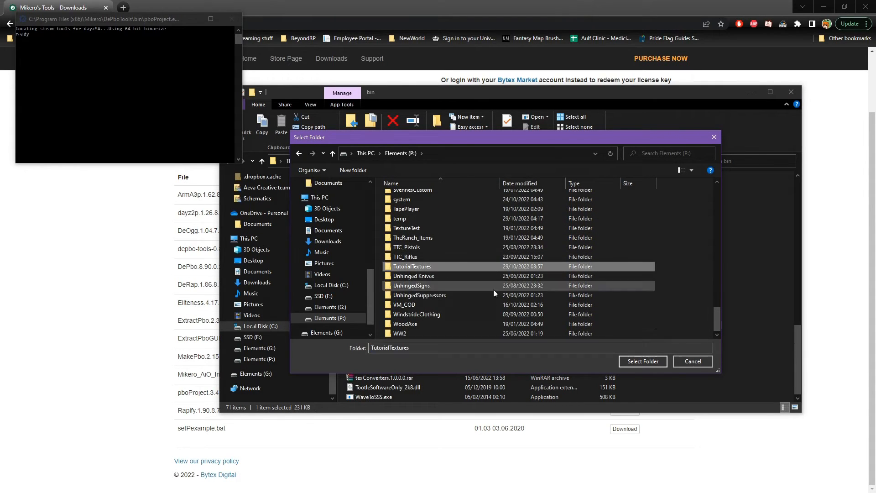
left_click(643, 361)
Start choosing the mod output folder and open the Steam folder in C:\Program Files (x86)
left_click(373, 174)
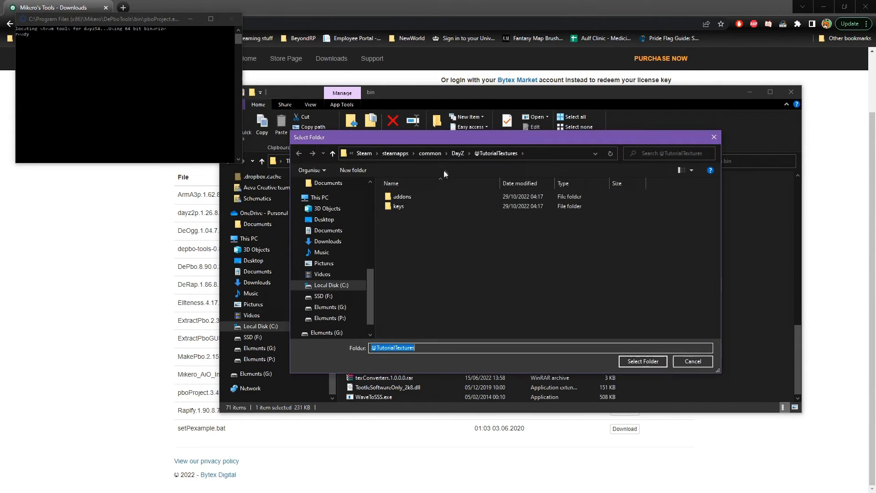
left_click(351, 153)
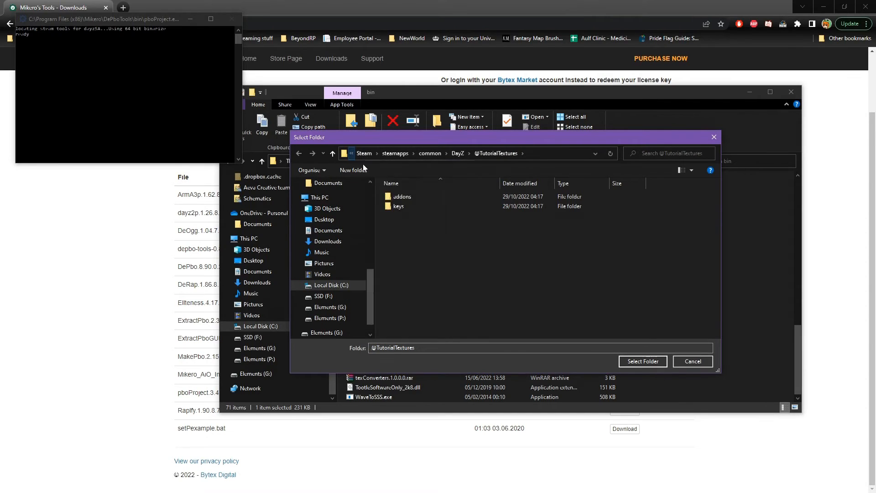
left_click(370, 166)
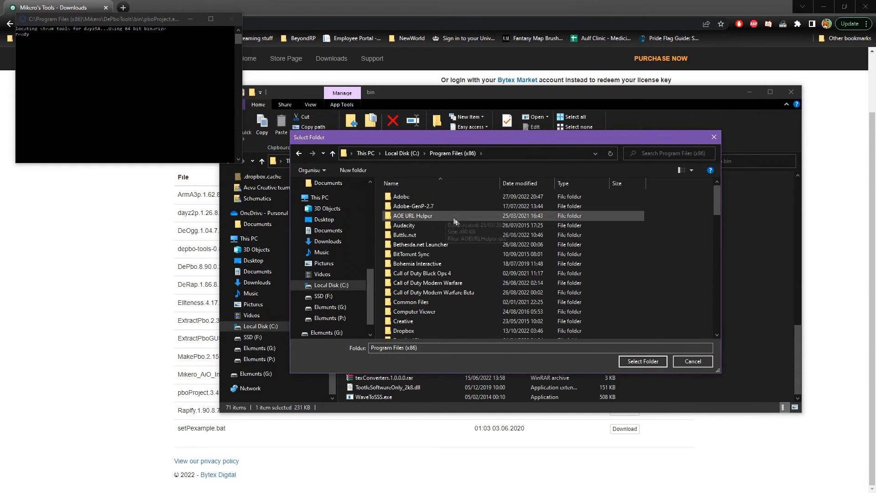
scroll(485, 225, "down", 14)
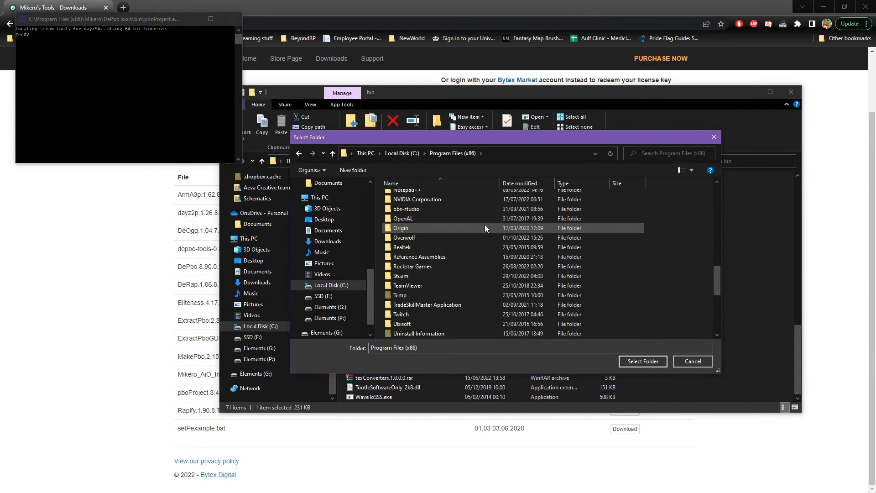
scroll(465, 246, "up", 4)
scroll(465, 246, "down", 5)
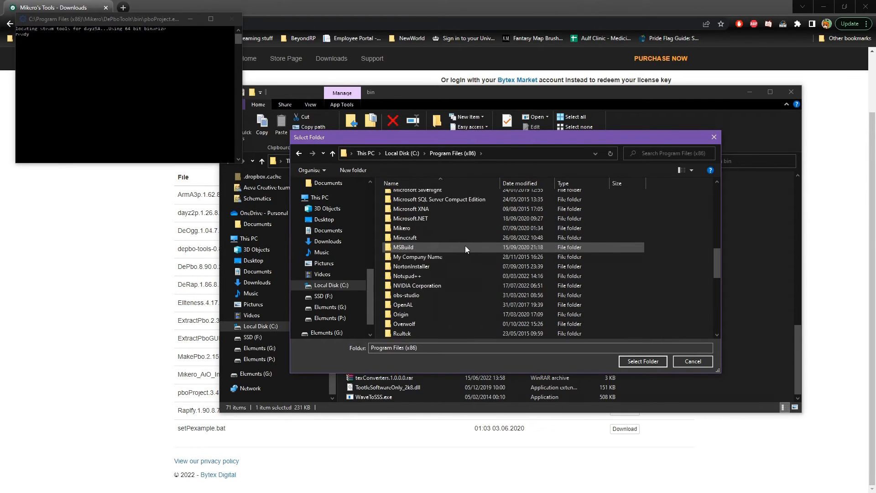
double_click(414, 247)
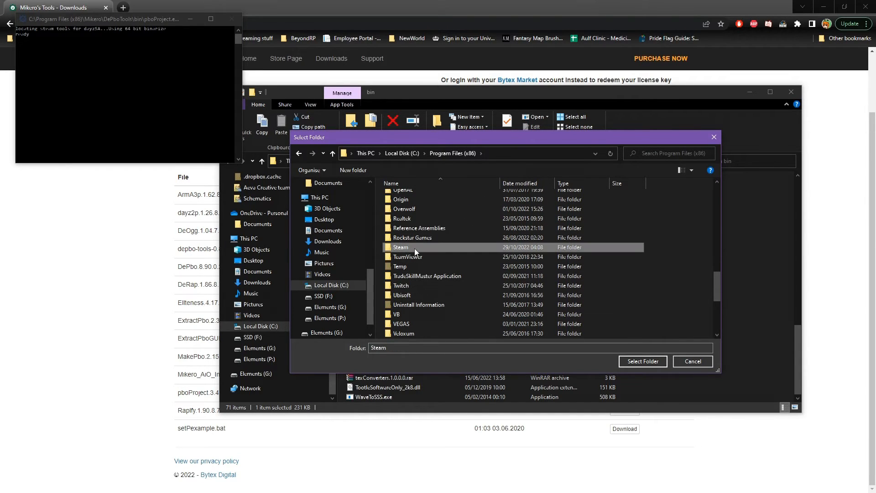
Browse from the Steam folder through steamapps and common to the DayZ game folder
scroll(426, 297, "down", 3)
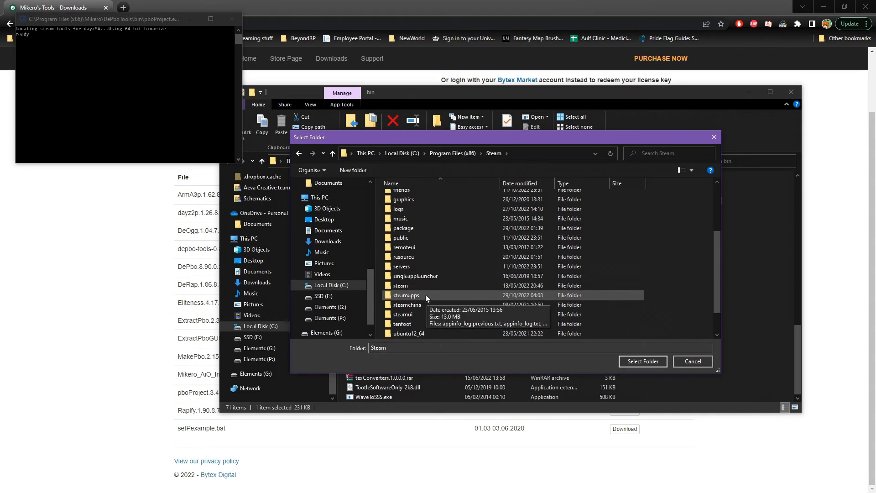
left_click(426, 295)
double_click(426, 295)
double_click(426, 201)
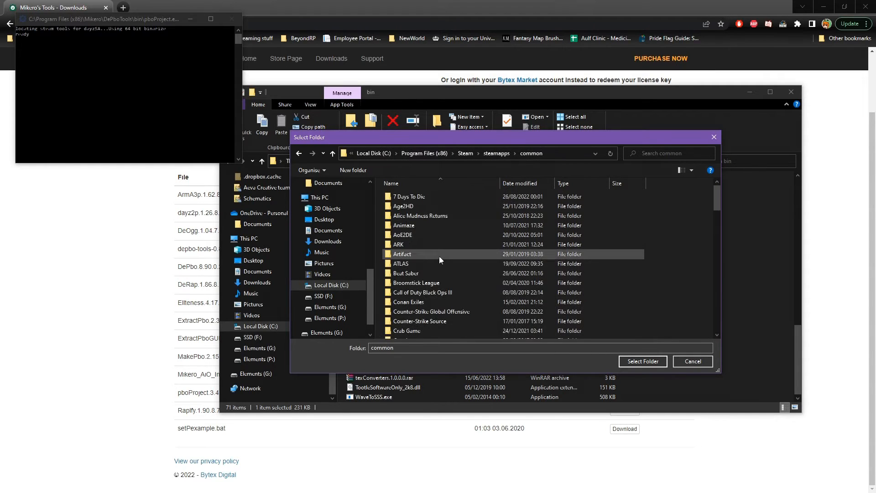
scroll(440, 256, "down", 1)
double_click(441, 256)
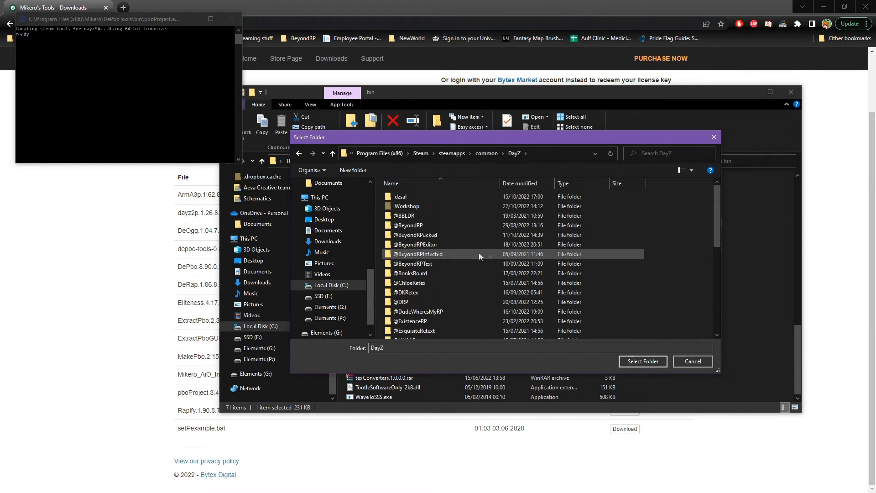
right_click(685, 249)
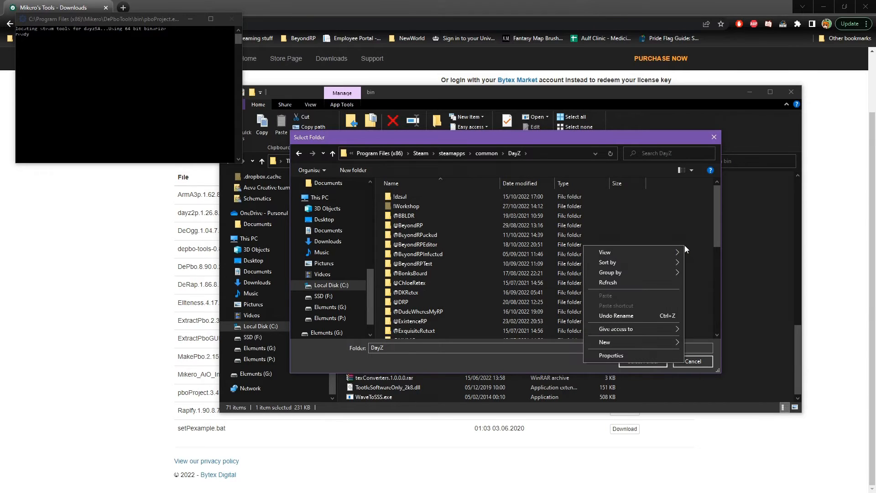
left_click(686, 248)
left_click_drag(717, 233, 716, 277)
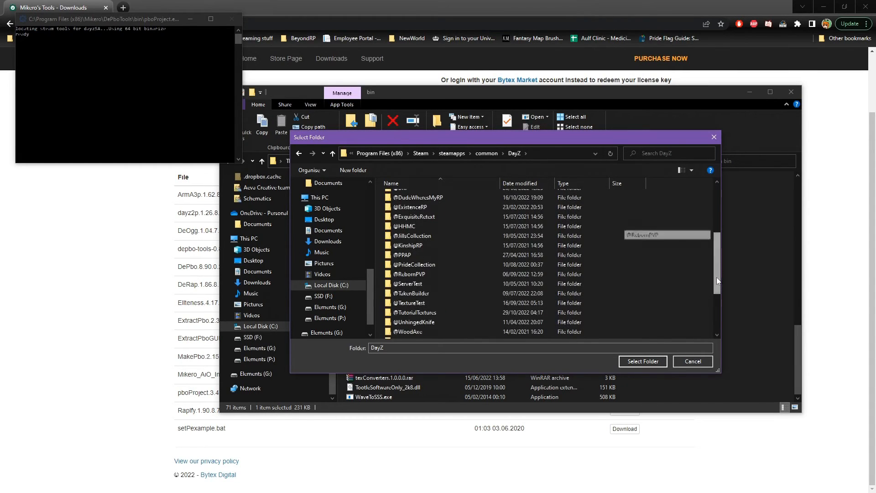
left_click(423, 312)
left_click(645, 361)
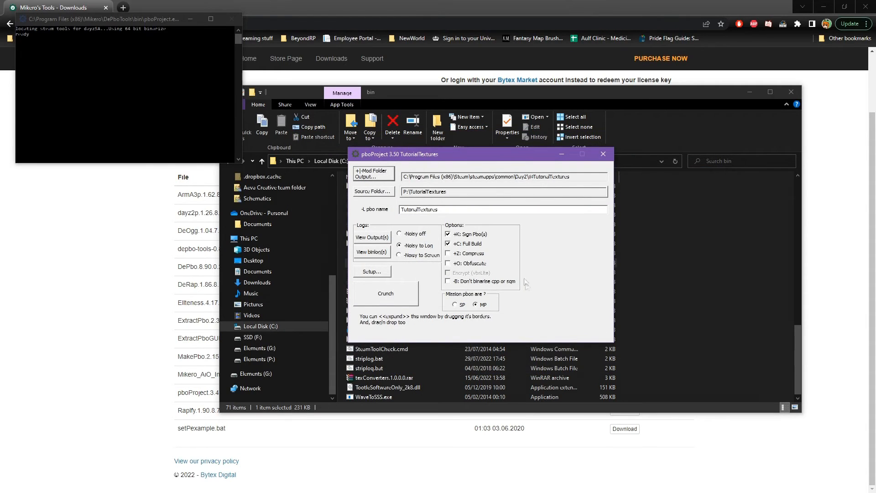
left_click(402, 292)
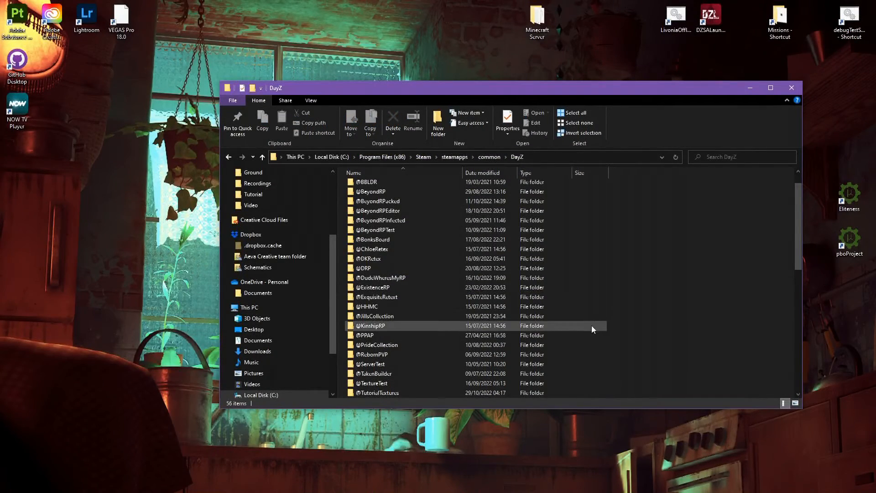
double_click(394, 393)
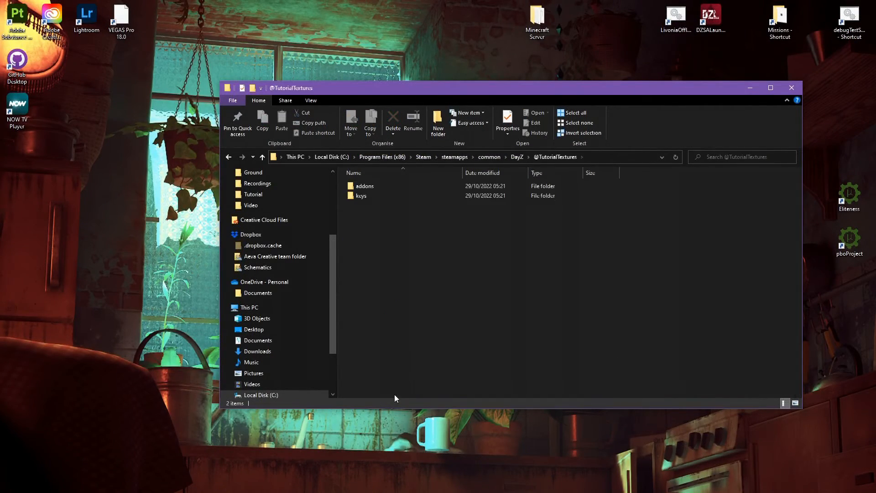
double_click(379, 187)
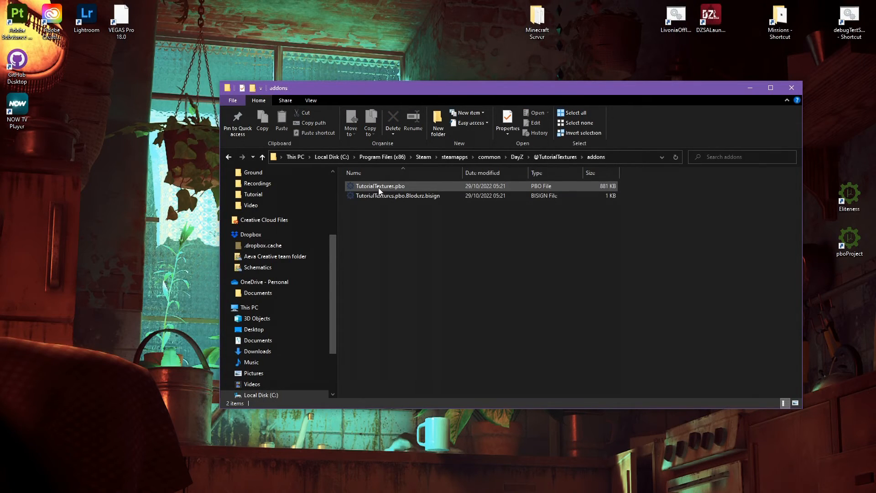
left_click(445, 182)
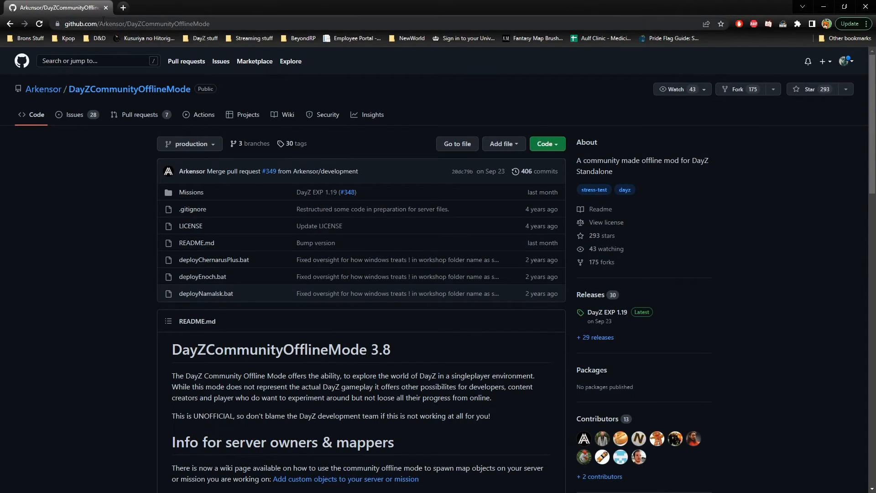
Review the GitHub address and the README installation instructions of DayZCommunityOfflineMode in the browser
left_click_drag(64, 24, 225, 20)
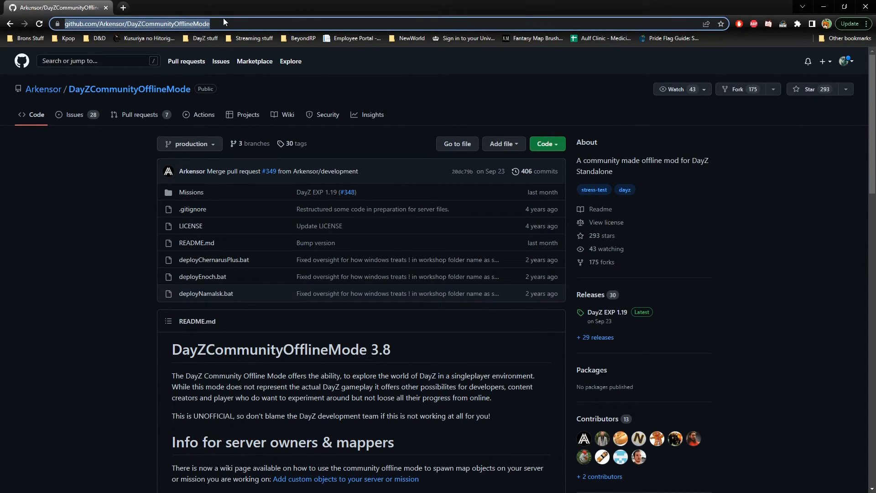
left_click(92, 231)
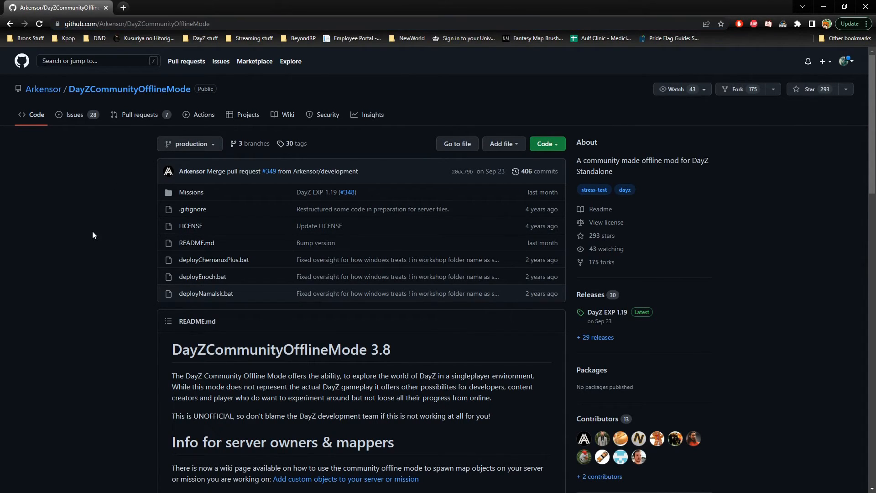
scroll(103, 231, "down", 2)
scroll(104, 233, "down", 9)
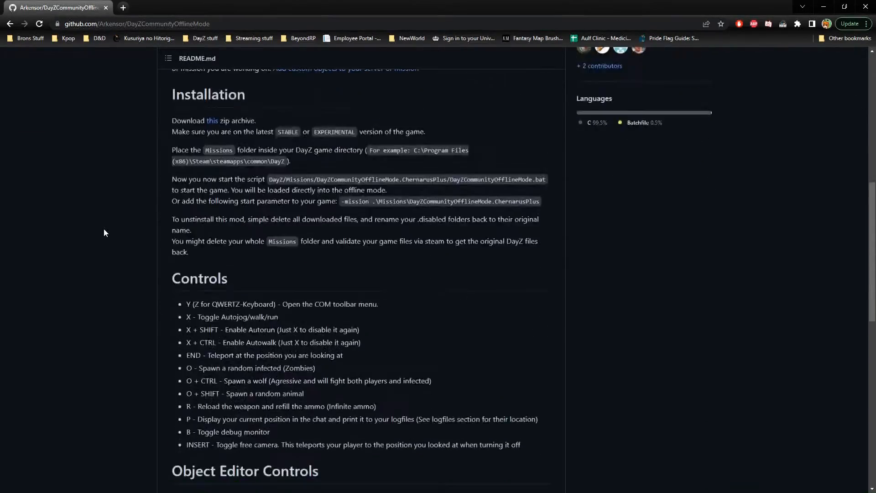
scroll(104, 233, "up", 6)
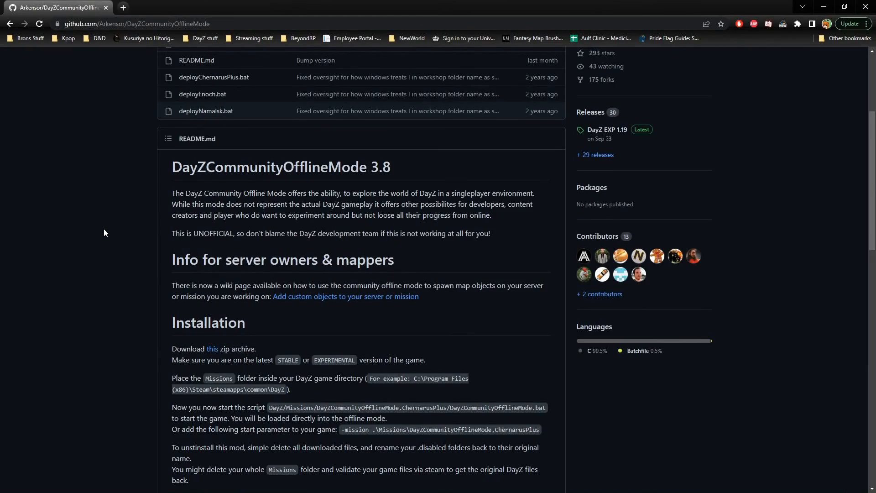
scroll(103, 228, "up", 4)
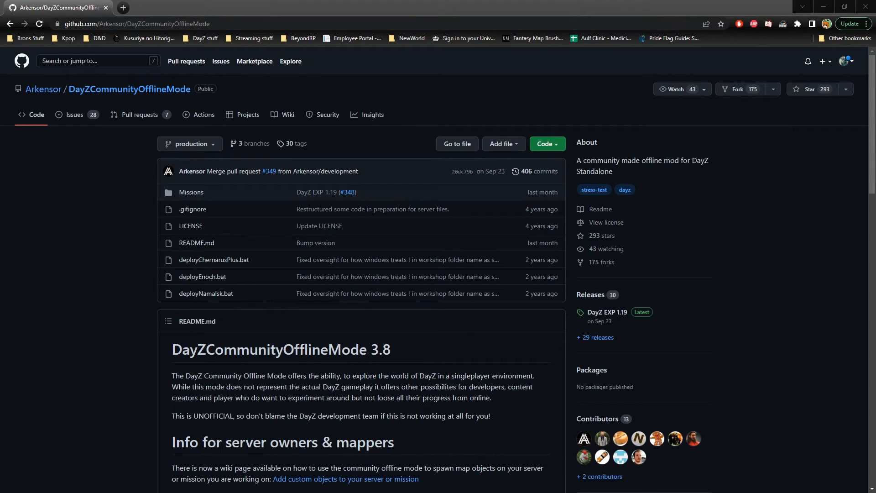
Switch to File Explorer and open the DayZCommunityOfflineMode.Enoch folder inside the Missions folder of the DayZ game directory
key("alt+Tab")
scroll(284, 283, "up", 5)
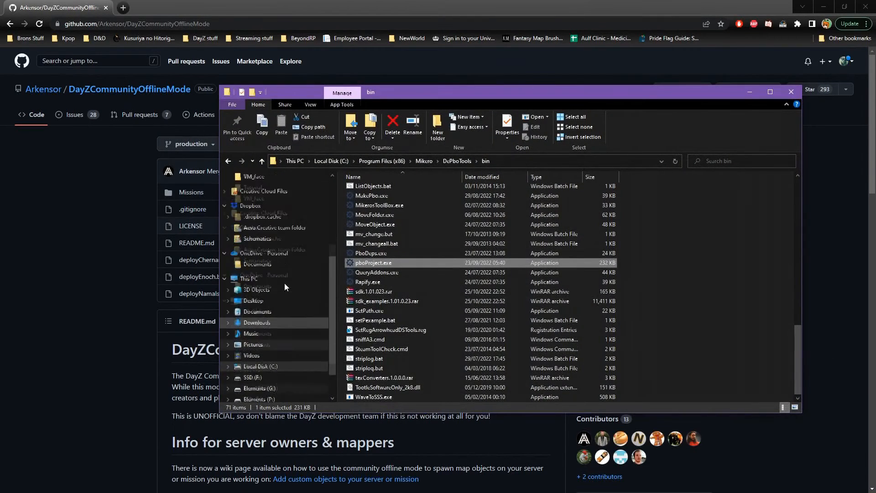
left_click(270, 197)
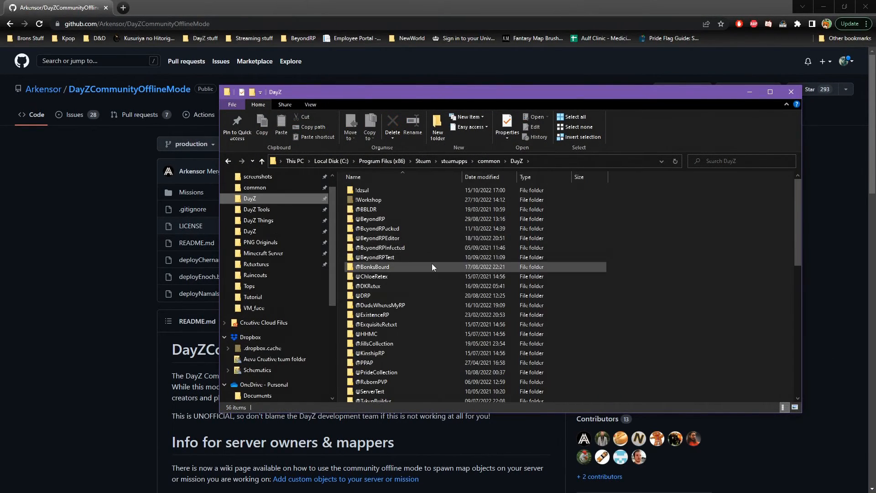
scroll(432, 264, "down", 3)
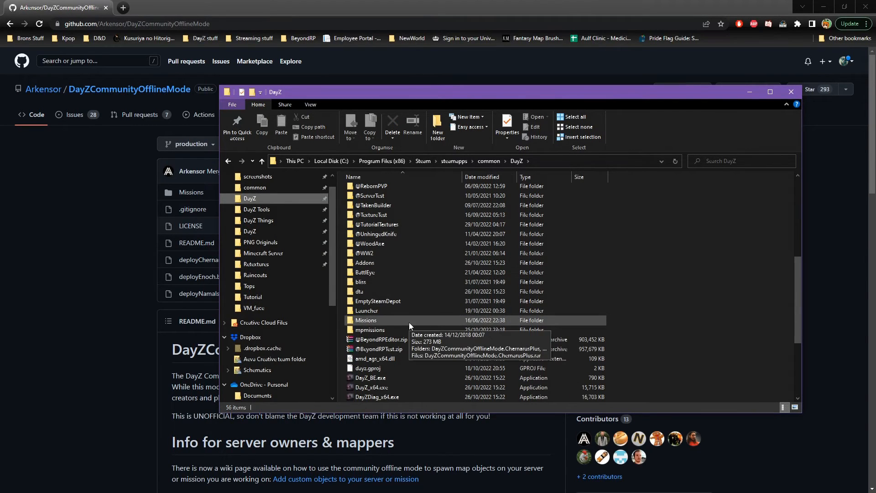
double_click(409, 320)
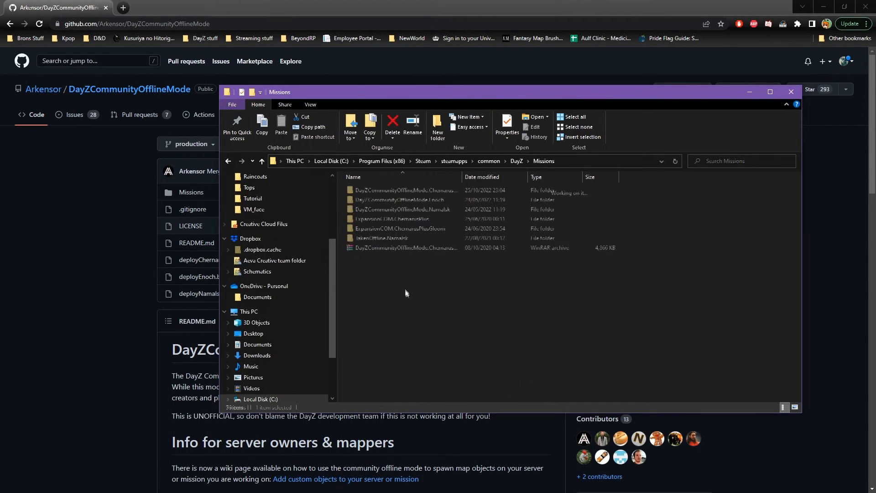
double_click(432, 200)
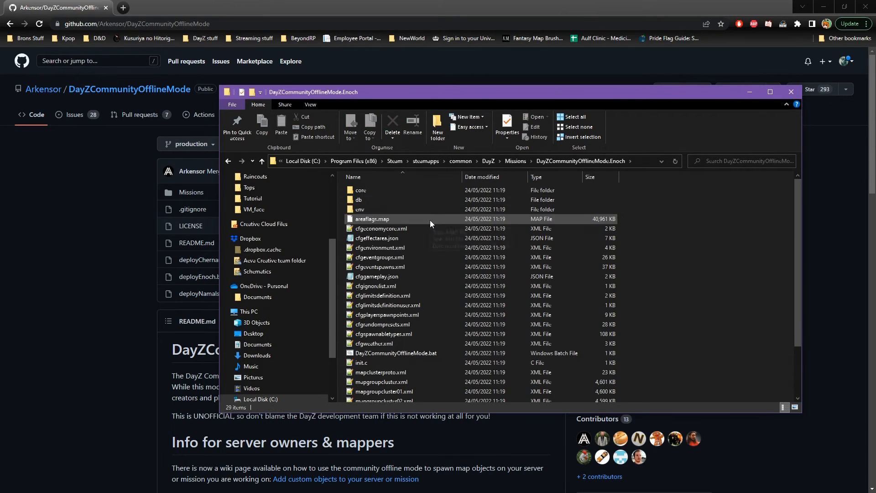
Open DayZCommunityOfflineMode.bat from the DayZCommunityOfflineMode.Enoch folder for editing in Notepad++
scroll(405, 269, "down", 2)
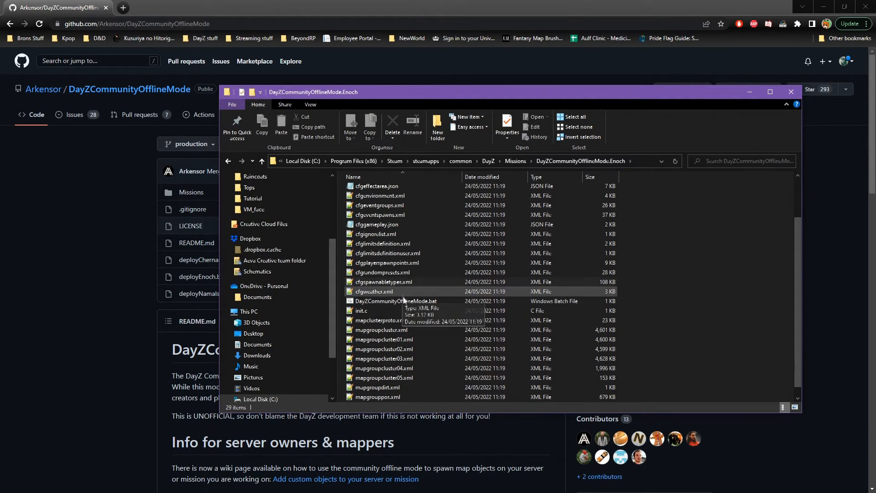
left_click(407, 301)
right_click(405, 302)
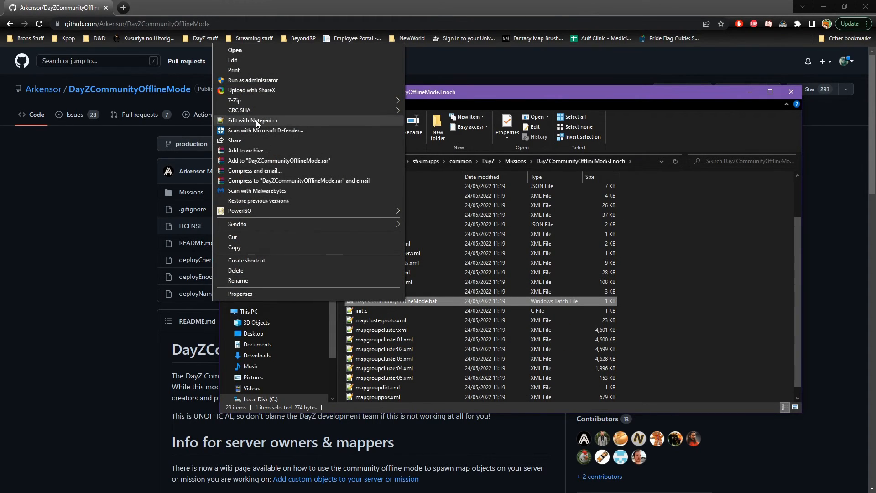
left_click(256, 120)
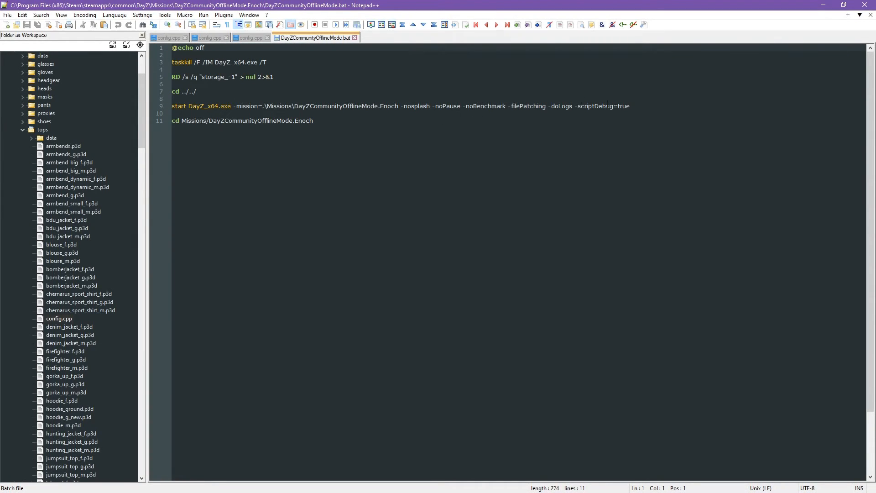
left_click(635, 103)
left_click(721, 108)
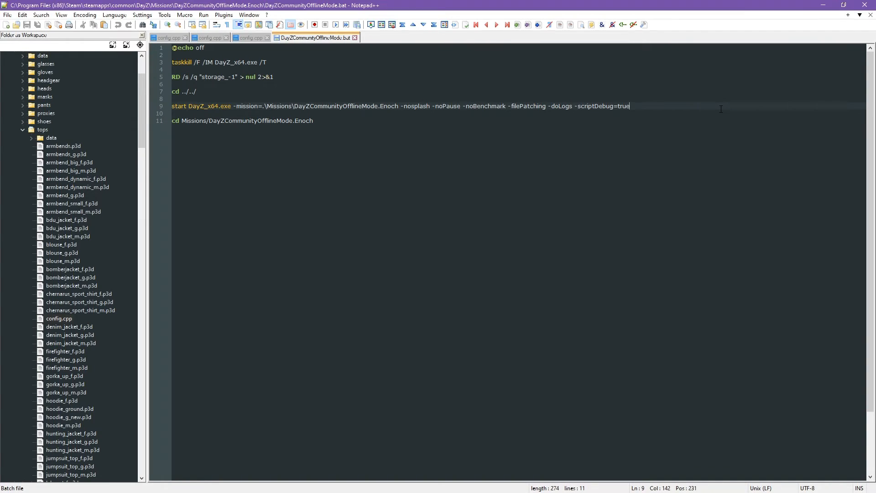
type("\"-mod=@TutorialTextures\"")
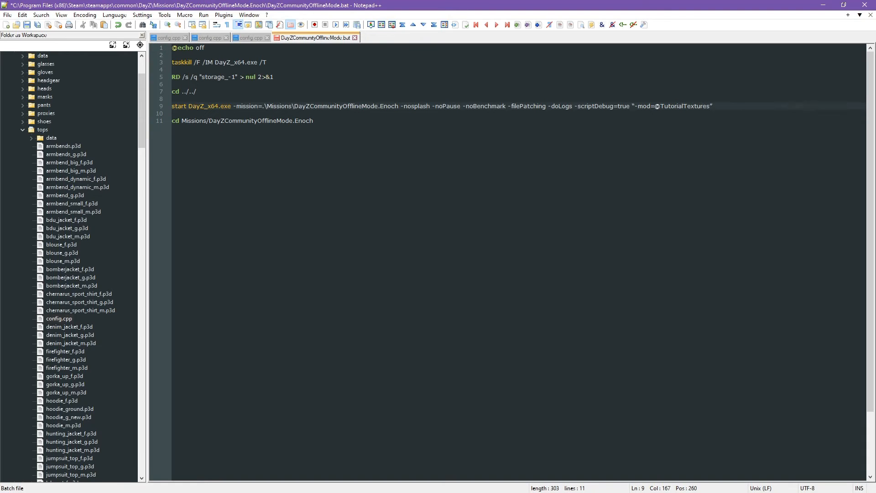
left_click(7, 14)
left_click(27, 75)
left_click(484, 139)
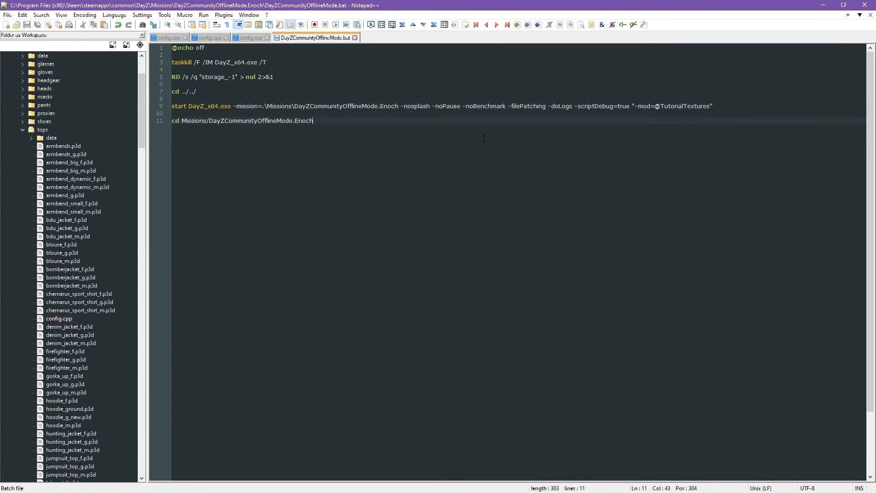
Run DayZCommunityOfflineMode.bat from File Explorer and open the Items and Objects spawner in the game
key("alt+Tab")
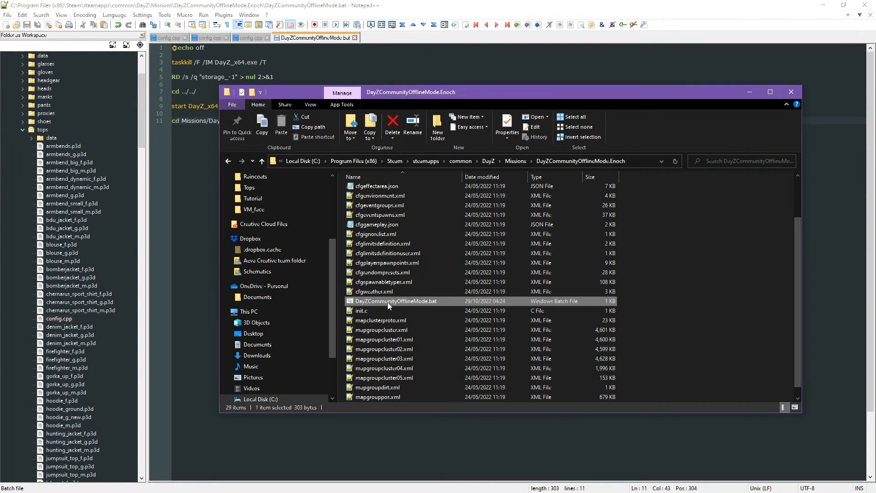
double_click(388, 302)
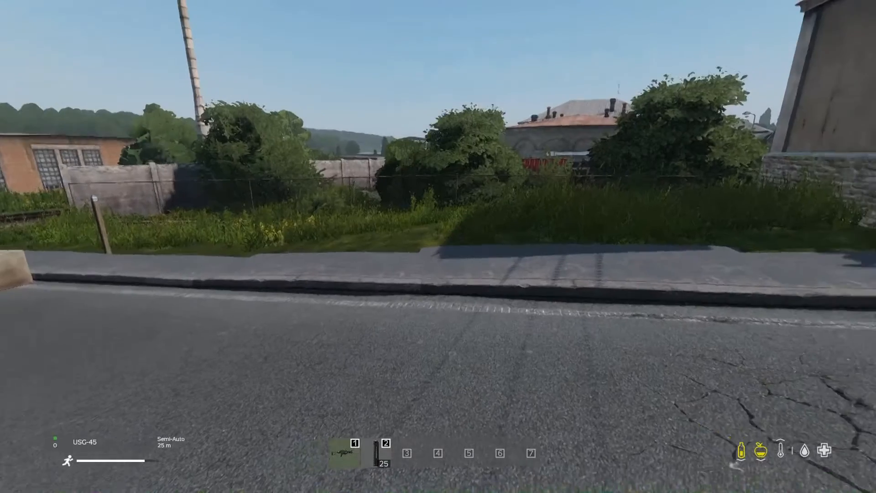
left_click(858, 34)
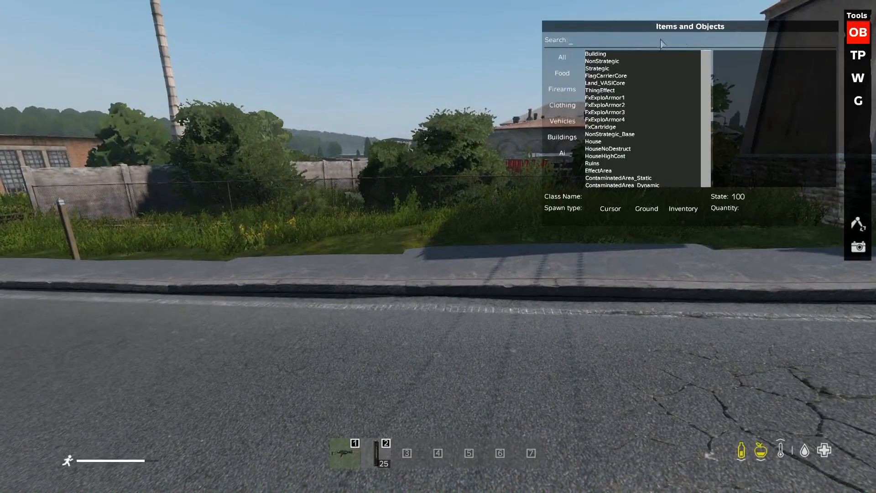
Find TT_Raincoat in the object spawner, spawn it into the character's inventory and close the spawner
type("TT_Rainc")
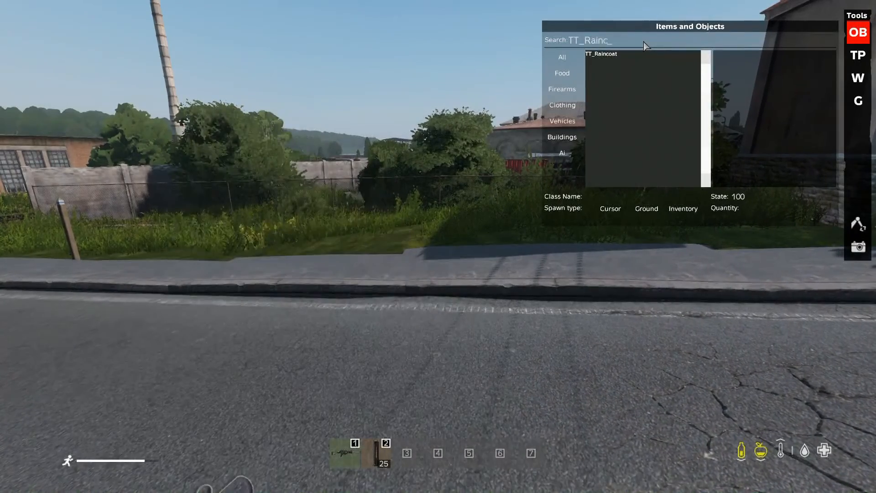
type("oat")
left_click(635, 55)
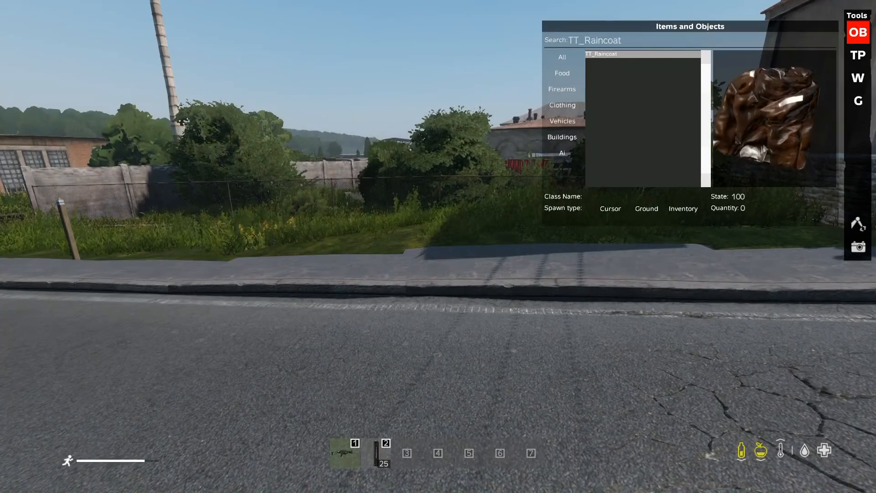
left_click(685, 213)
key("Escape")
Drop the USG-45, swap the field jacket for the spawned raincoat and drop the jacket on the ground
key("Tab")
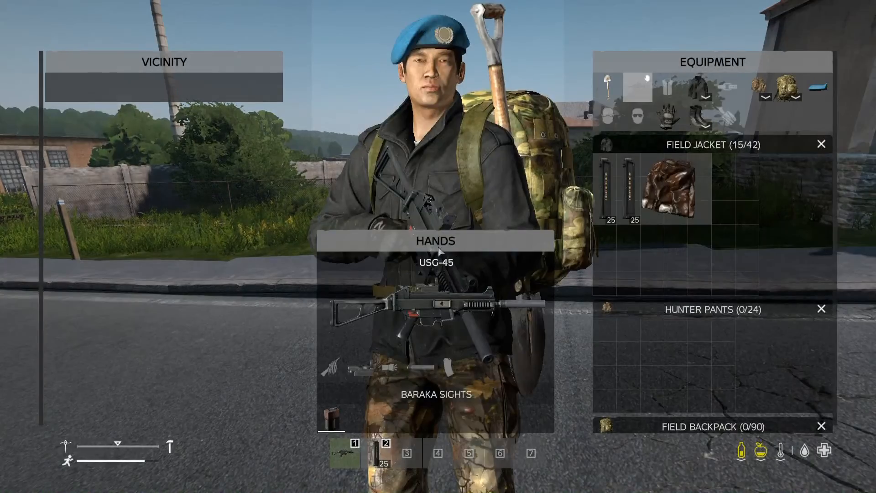
left_click_drag(461, 305, 219, 296)
left_click_drag(677, 189, 447, 421)
left_click_drag(449, 290, 436, 178)
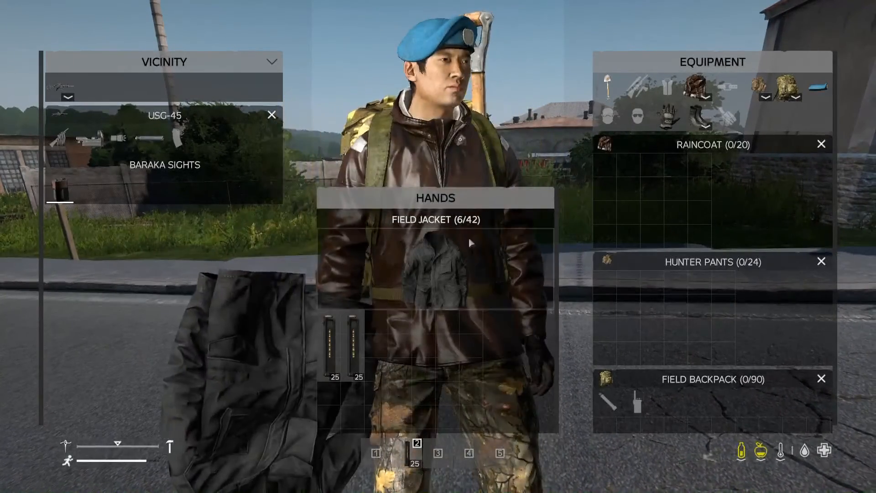
left_click_drag(436, 270, 261, 255)
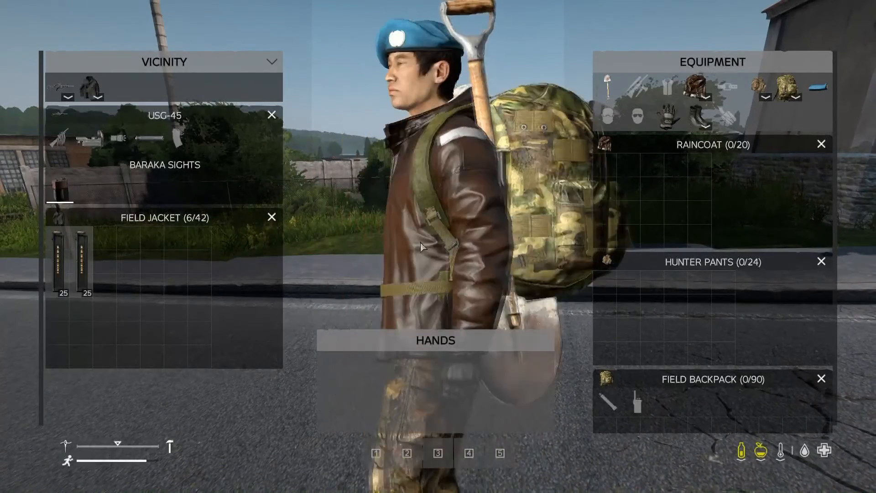
Rotate the character and inspect the worn raincoat with its item description
left_click_drag(446, 240, 428, 254)
mouse_move(699, 86)
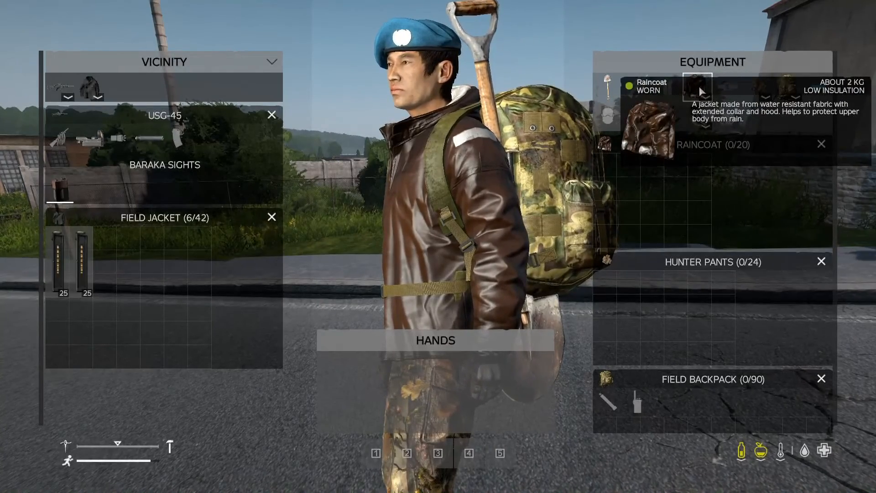
left_click_drag(700, 86, 721, 135)
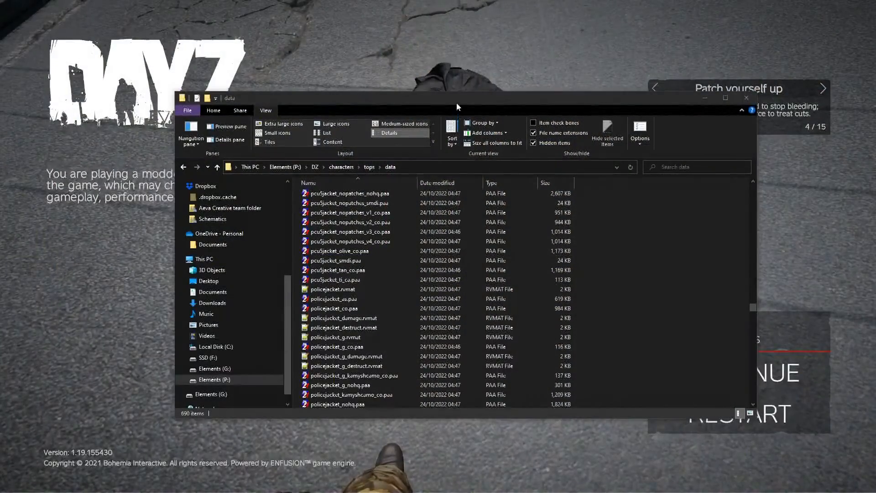
Switch to File Explorer and browse the texture files in DZ\characters\tops\data on drive P
left_click(457, 102)
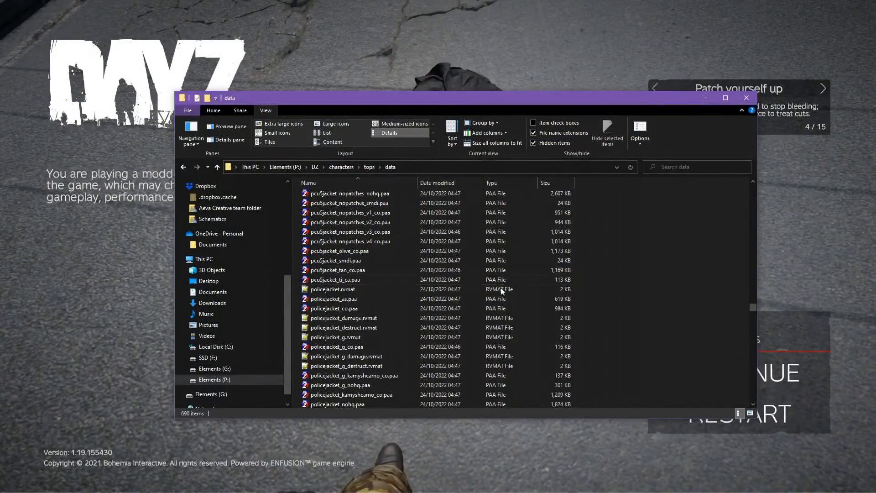
scroll(500, 289, "down", 12)
scroll(500, 288, "down", 6)
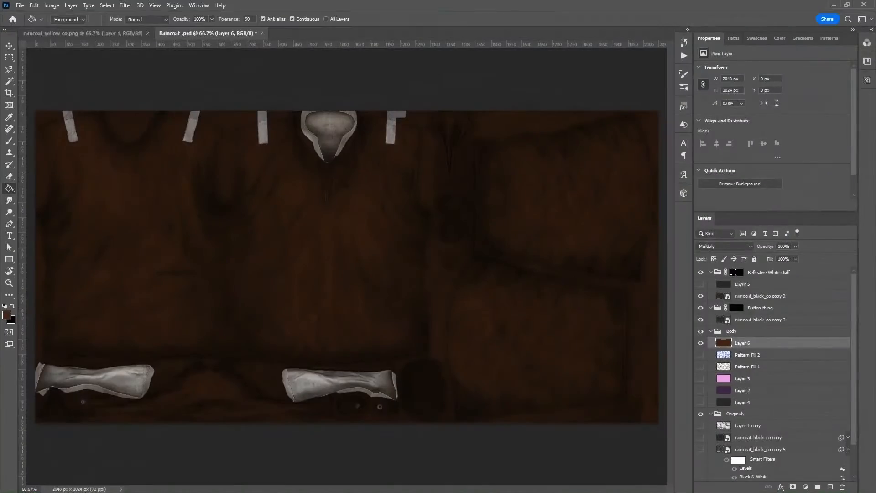
In Photoshop, open Raincoat_G_.psd from the Ground folder inside Raincoats
left_click(16, 6)
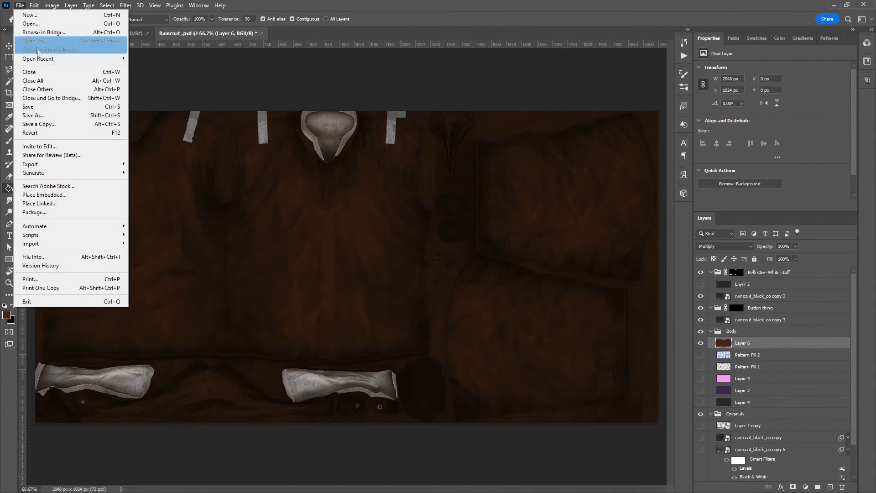
left_click(27, 21)
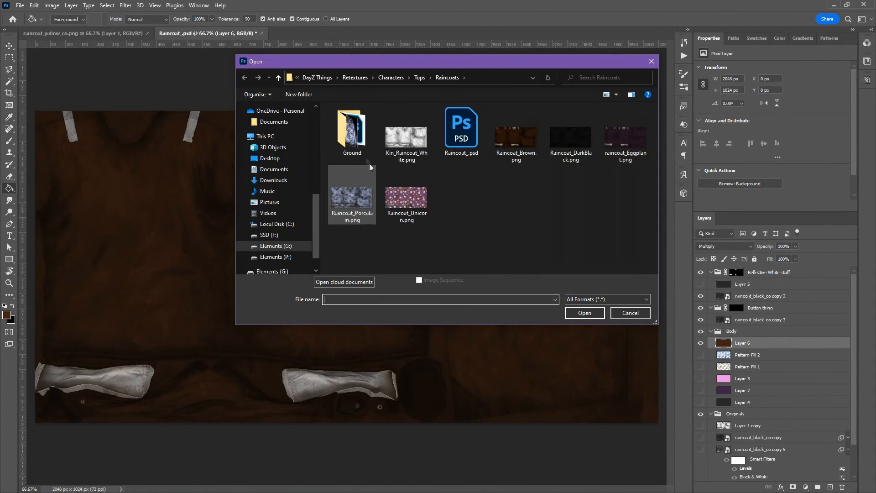
double_click(353, 128)
left_click(513, 145)
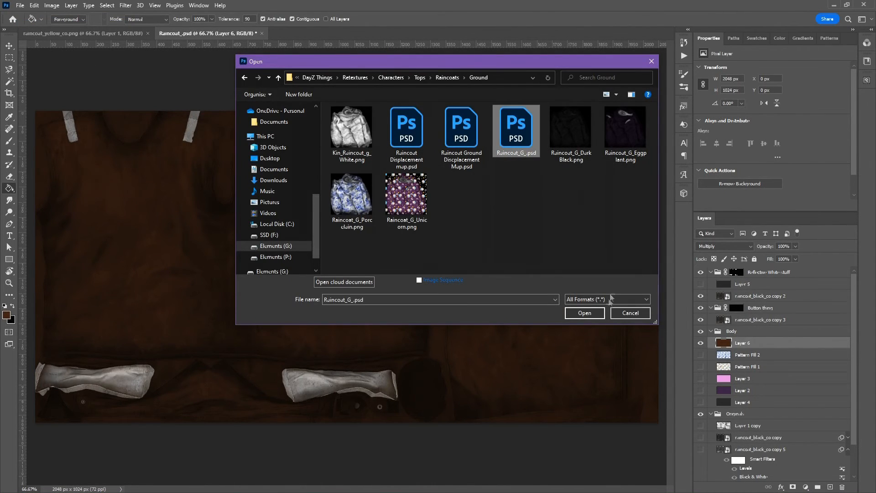
left_click(594, 313)
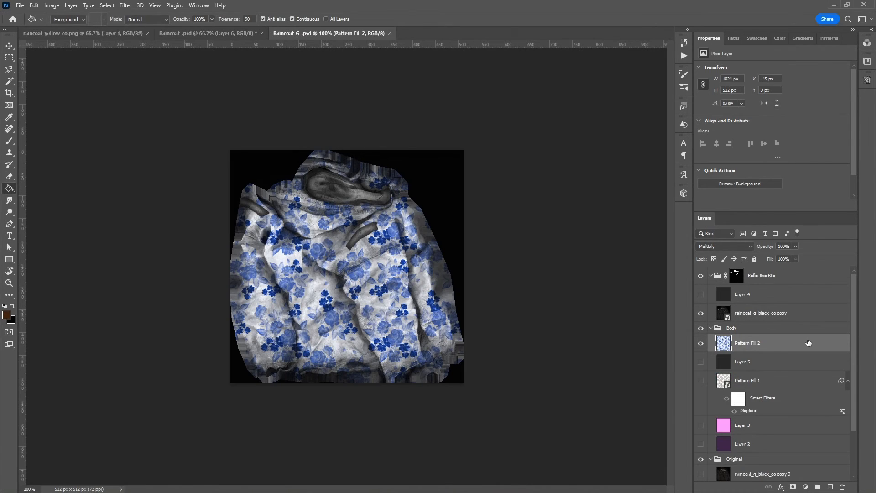
Hide Pattern Fill 2, then add a brown-filled layer above it in the Body group with Multiply blending
left_click_drag(857, 335, 857, 381)
left_click(831, 487)
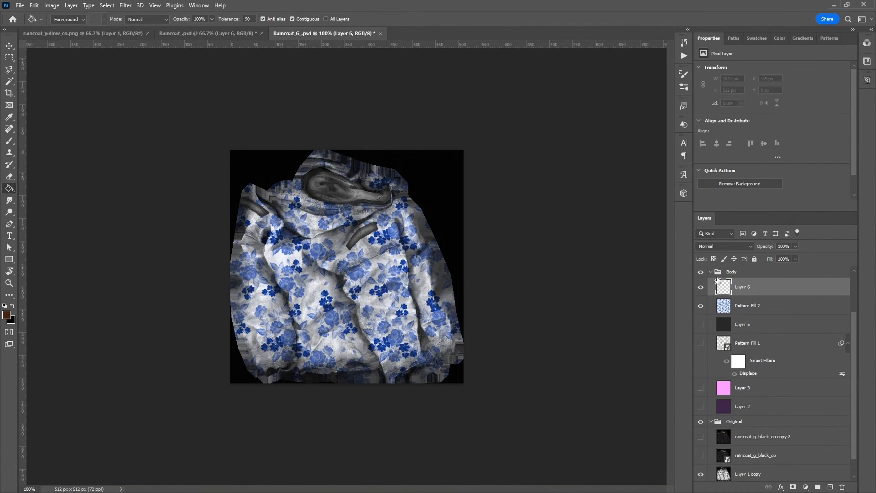
left_click(700, 306)
left_click(242, 33)
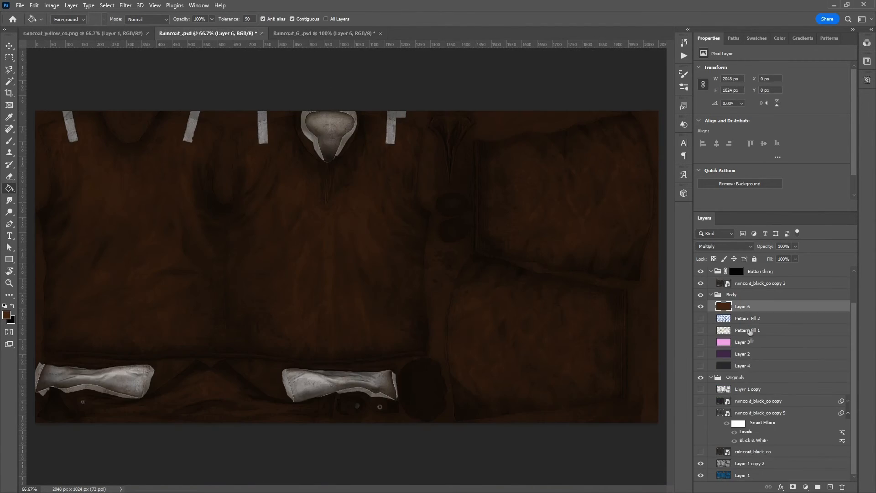
left_click(325, 34)
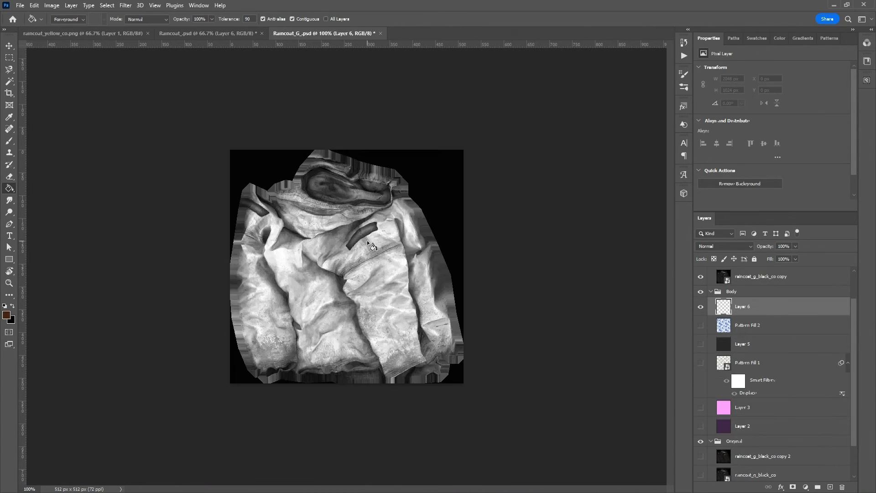
left_click(751, 246)
left_click(715, 282)
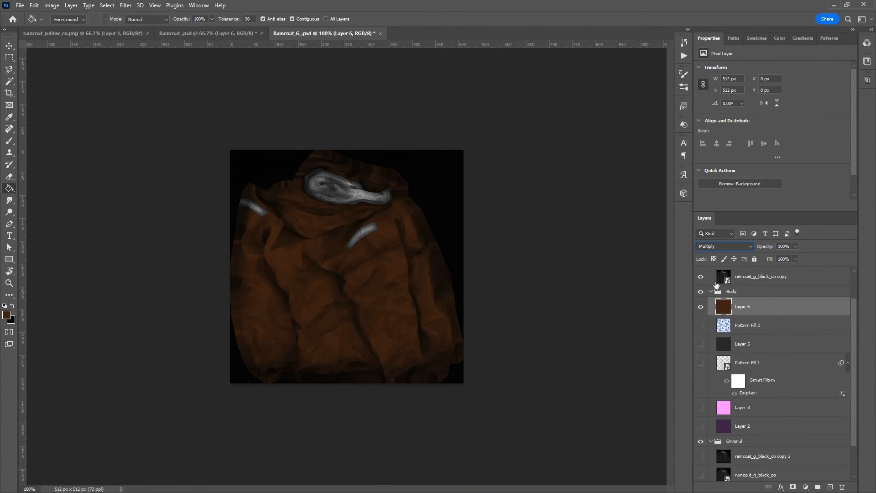
Save the ground texture as Raincoat_G_Brown.png in the Ground folder, using the smallest PNG file size
left_click(192, 34)
left_click(309, 35)
left_click(19, 5)
left_click(32, 117)
left_click(360, 278)
left_click(327, 369)
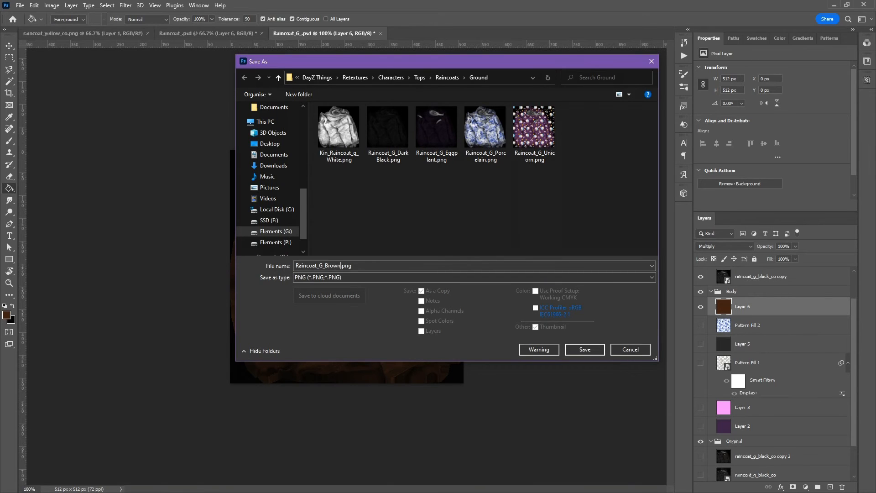
left_click(584, 354)
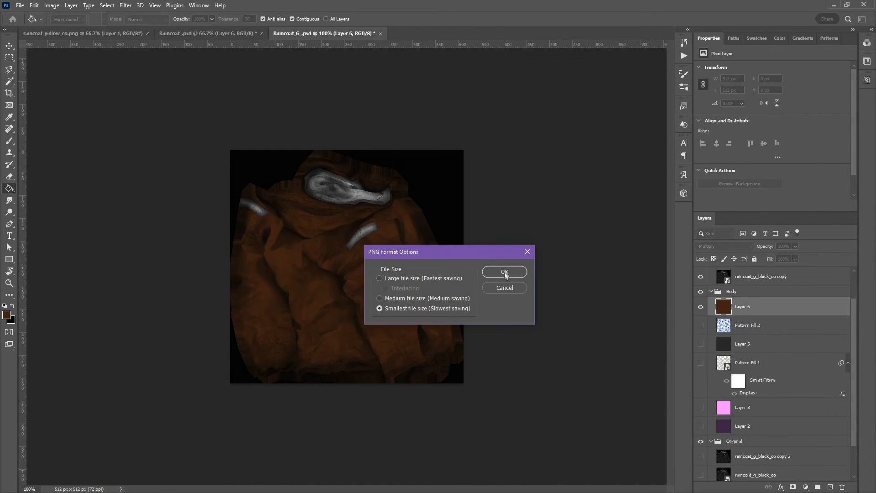
left_click(505, 273)
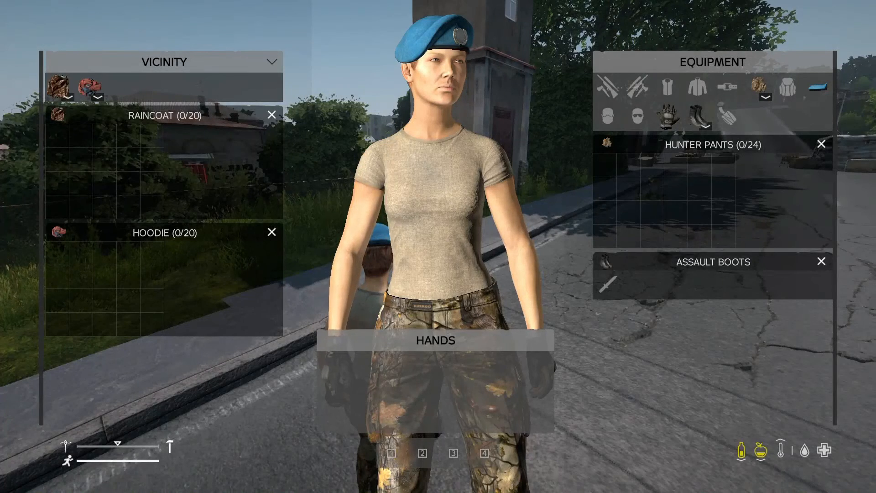
In DayZ, put the hoodie from the vicinity on the character and inspect its ground model up close
left_click_drag(89, 87, 399, 147)
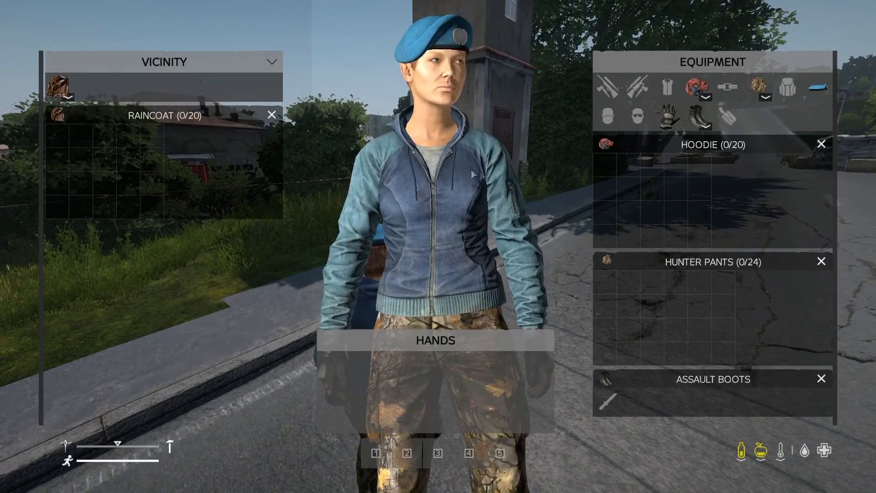
middle_click(697, 86)
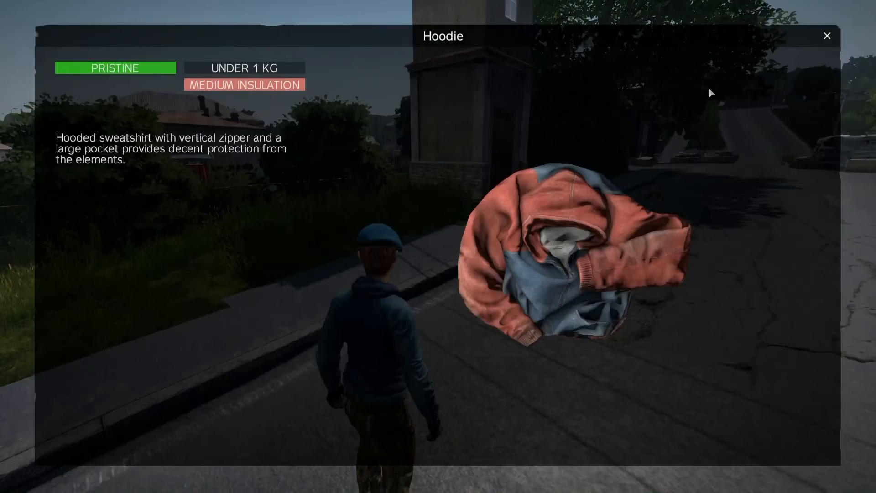
left_click_drag(568, 216, 552, 236)
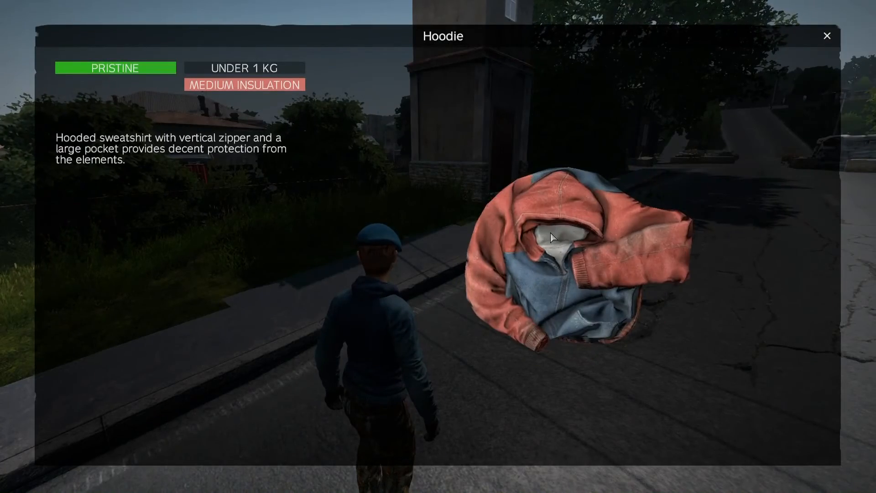
key("Tab")
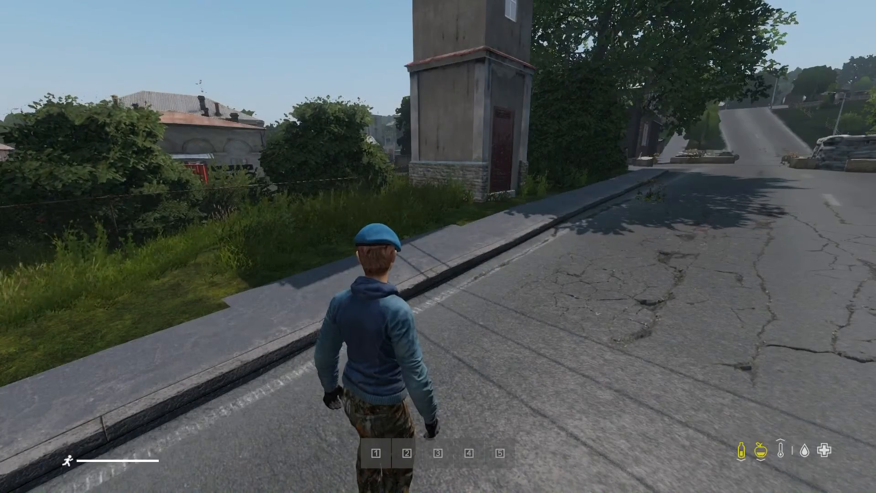
Search the item spawner for Hoodie, spawn Hoodie_Blue on the ground, and open the inventory
key("Escape")
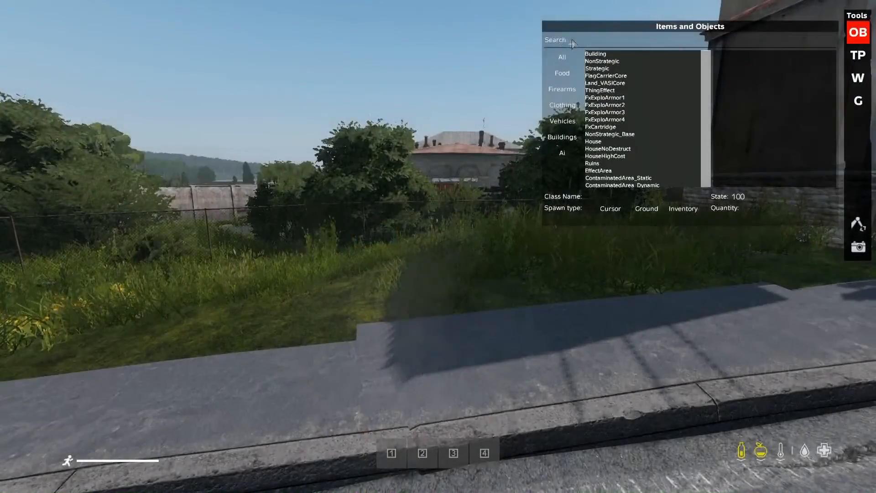
type("Hoodie")
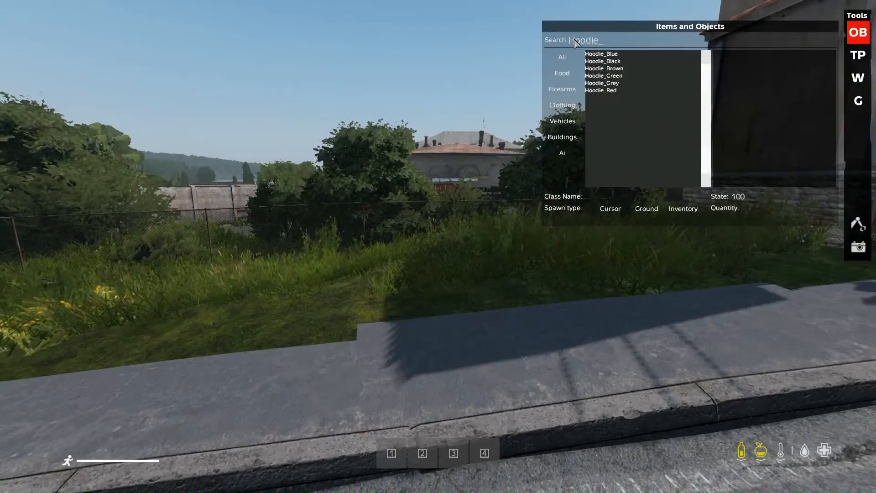
left_click(626, 56)
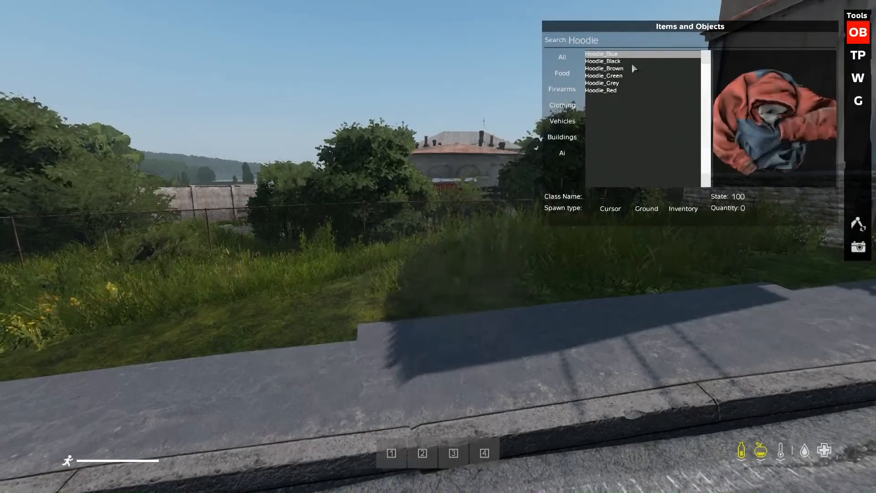
left_click(646, 208)
key("Tab")
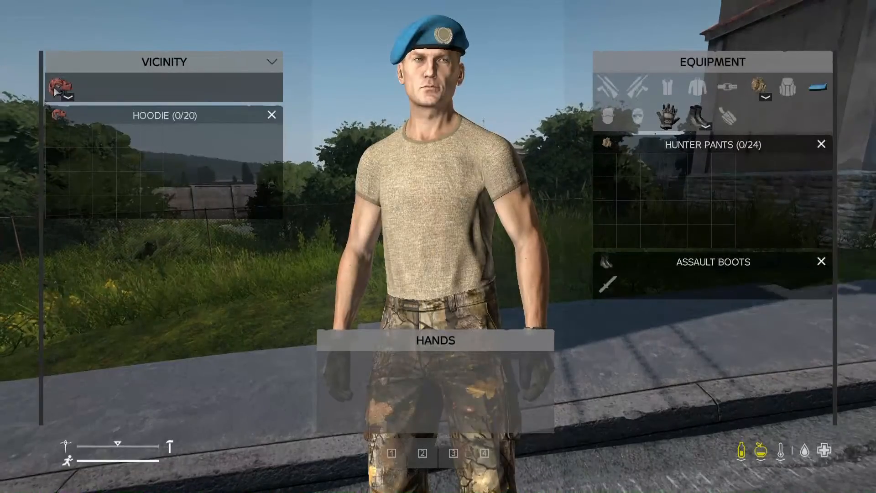
Equip the spawned hoodie from the vicinity and rotate its item model in the inspection view
mouse_move(58, 93)
left_click_drag(58, 93, 489, 206)
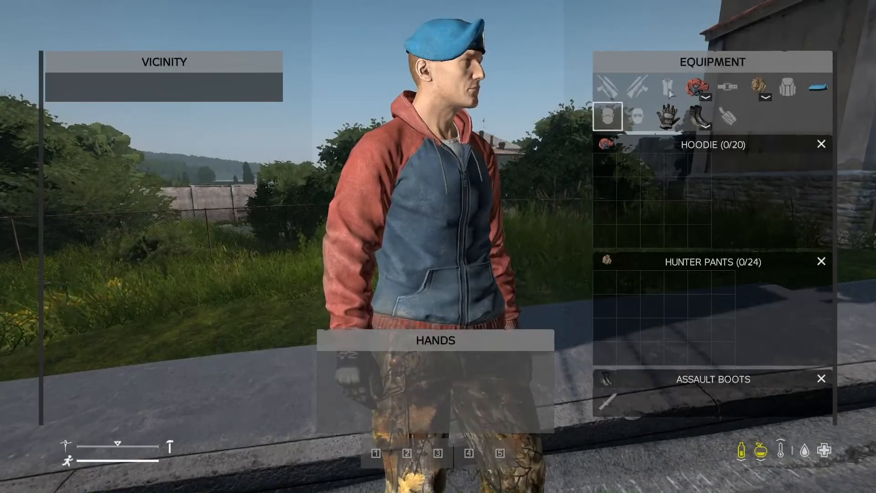
middle_click(697, 87)
left_click_drag(559, 205, 520, 197)
key("Escape")
key("Escape")
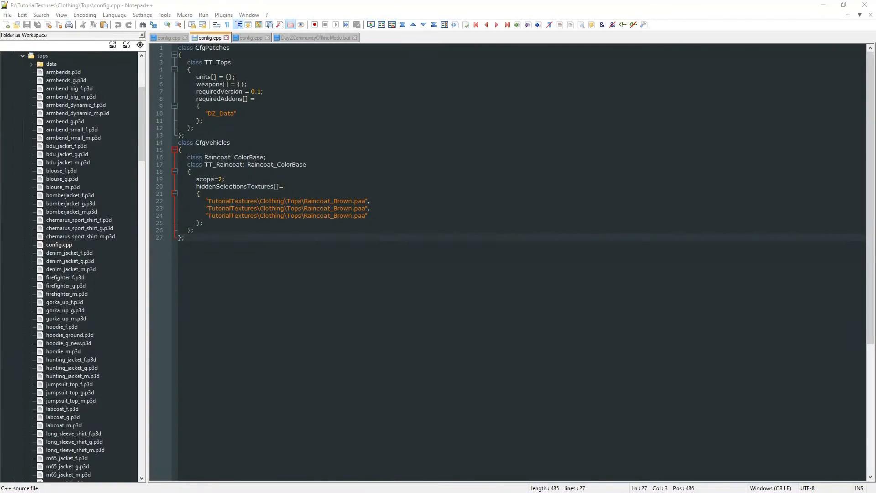
In Notepad++, compare the hiddenSelections order of Raincoat_ColorBase with the hiddenSelectionsTextures entries of Raincoat_Orange in the DZ tops config.cpp
left_click(573, 362)
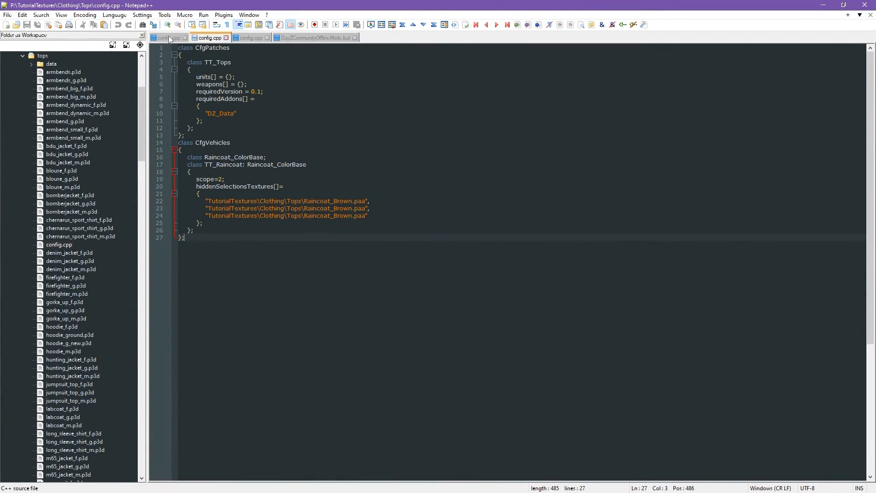
left_click(243, 40)
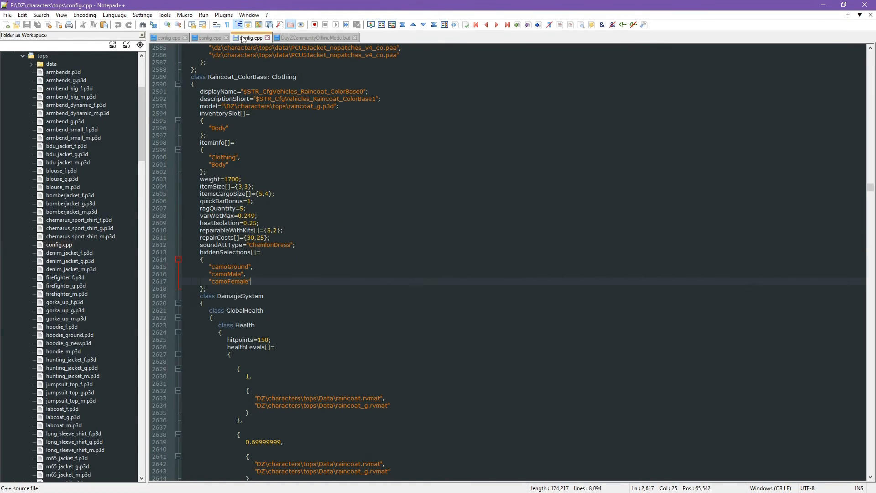
scroll(323, 331, "down", 20)
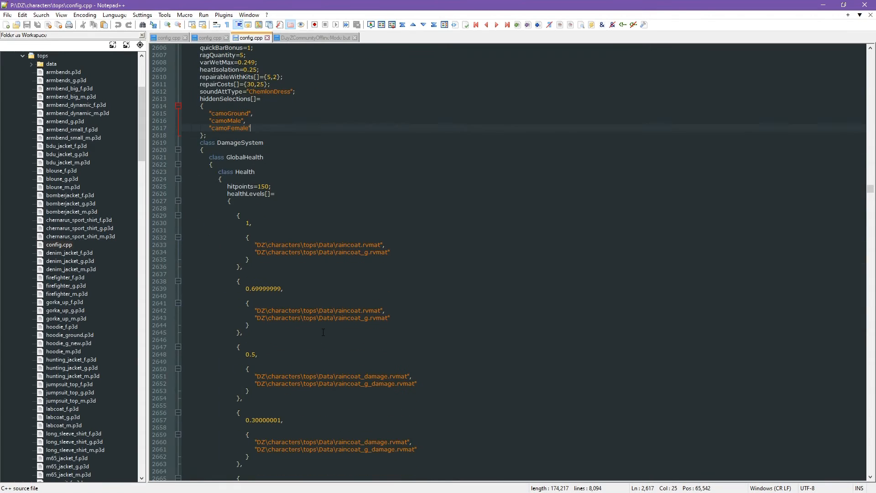
scroll(323, 332, "down", 8)
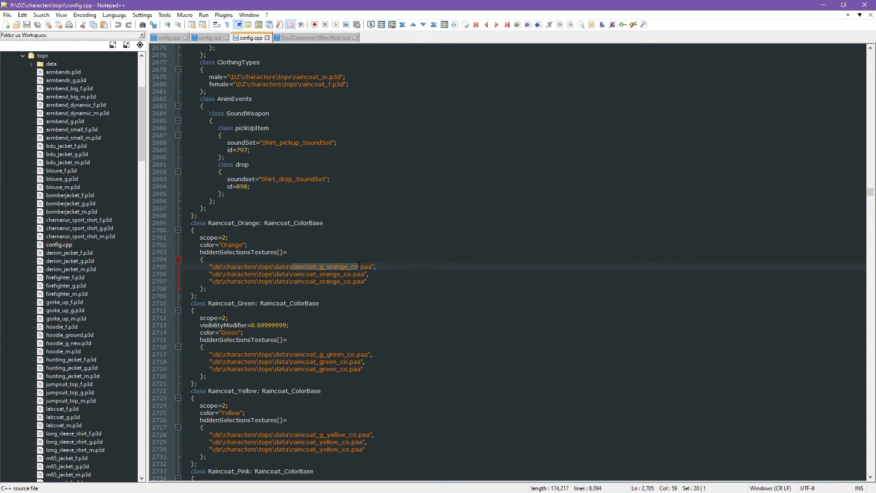
left_click(393, 273)
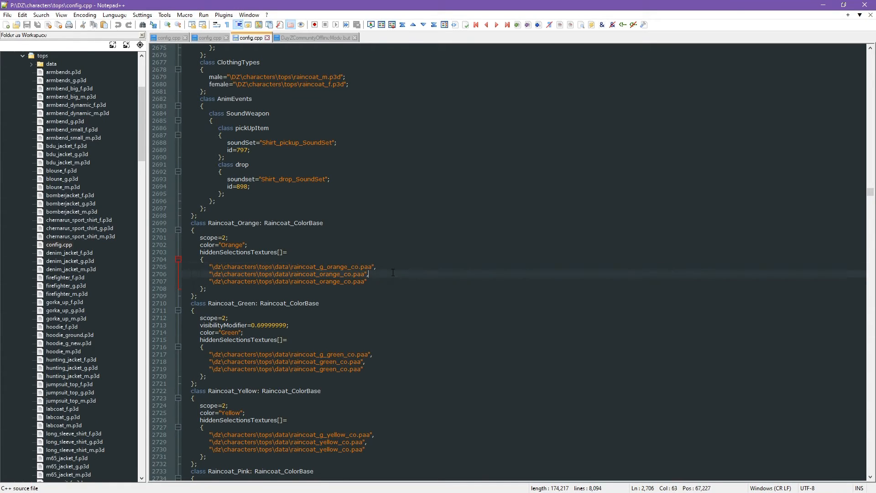
scroll(391, 267, "up", 20)
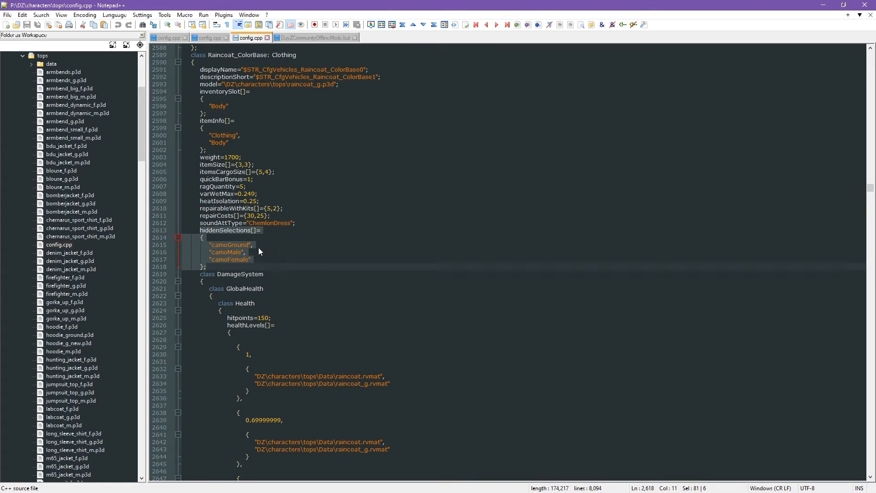
left_click(255, 245)
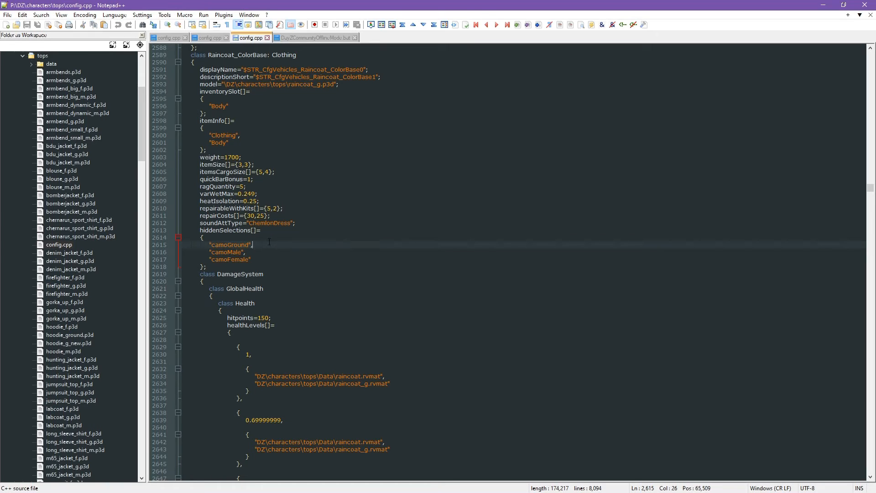
scroll(269, 242, "down", 20)
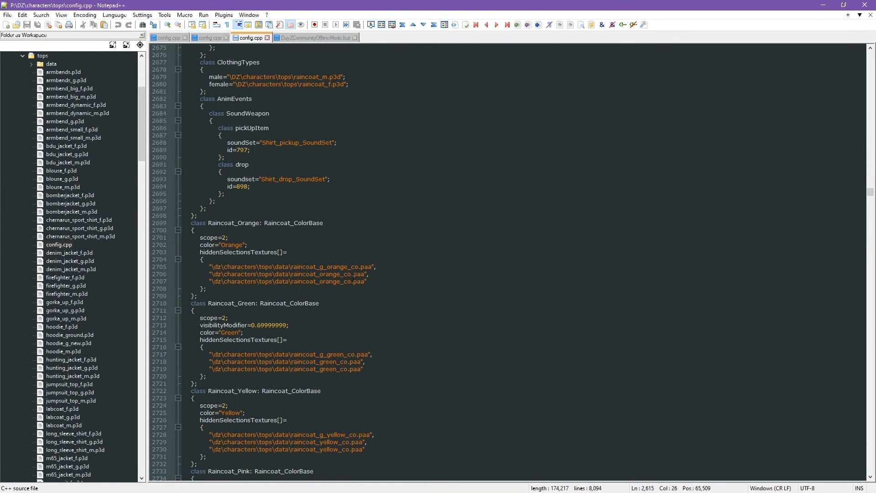
left_click_drag(294, 267, 329, 283)
left_click(386, 259)
left_click(207, 37)
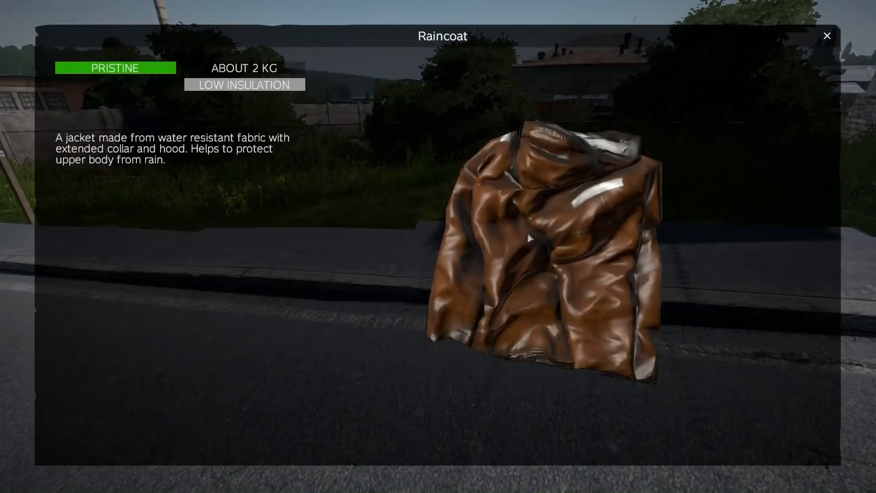
In DayZ, examine the brown raincoat's ground model from several angles and move the raincoat from the character to the vicinity
mouse_move(529, 235)
left_mouse_down()
mouse_move(549, 215)
mouse_move(528, 235)
left_mouse_up()
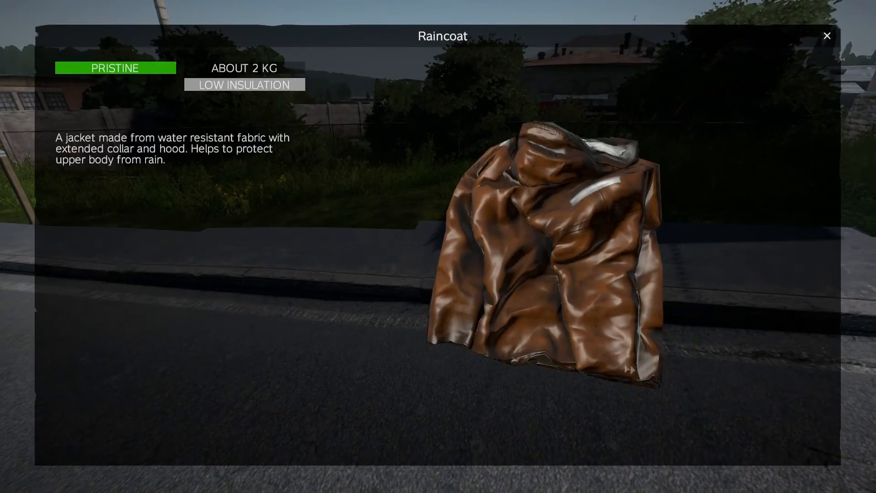
left_click_drag(516, 283, 606, 206)
left_click_drag(693, 282, 624, 282)
key("Escape")
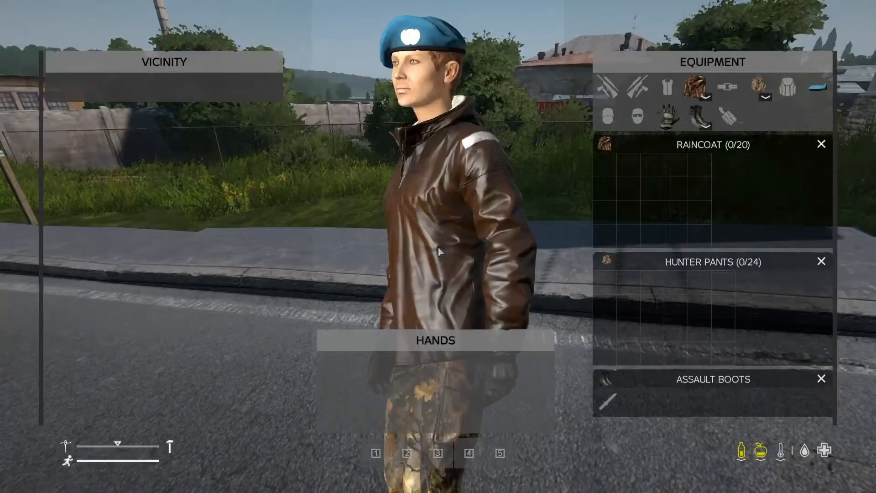
left_click_drag(177, 164, 176, 164)
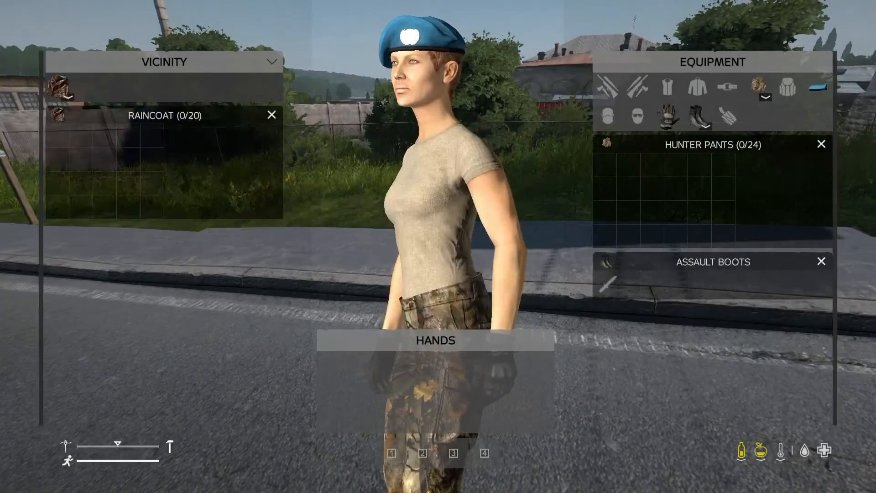
key("Tab")
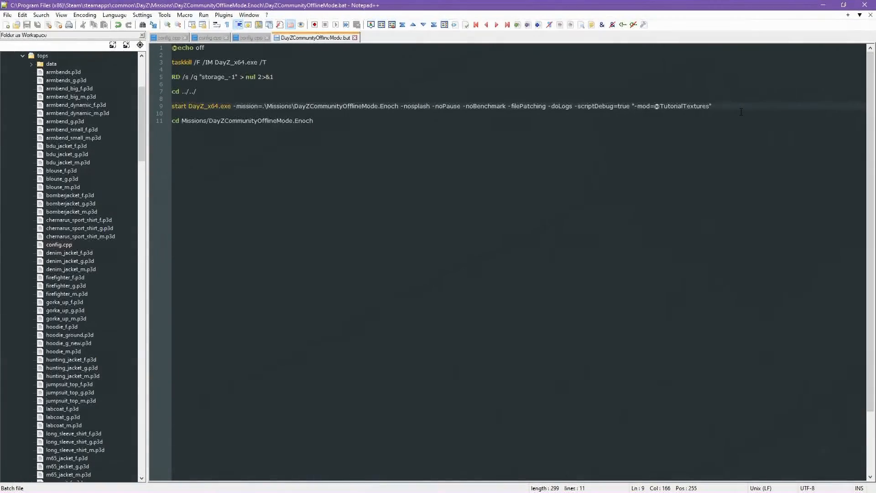
type(";!Workshop\\@Wind")
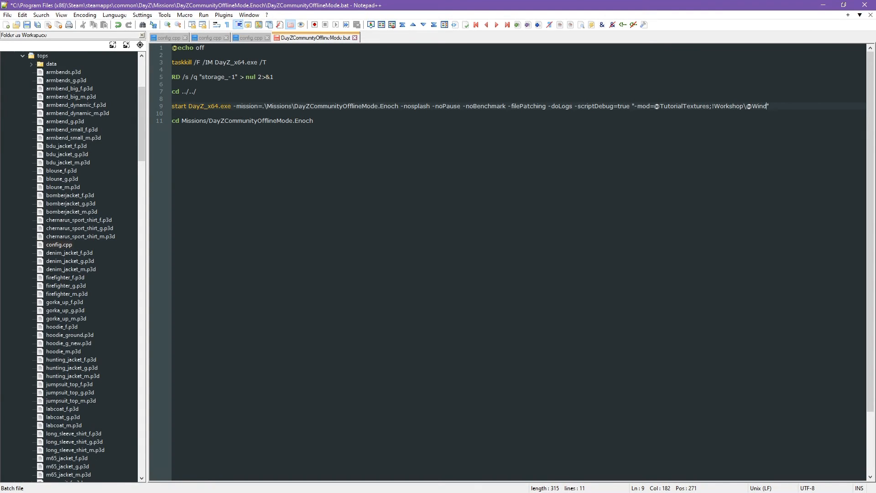
key("alt+Tab")
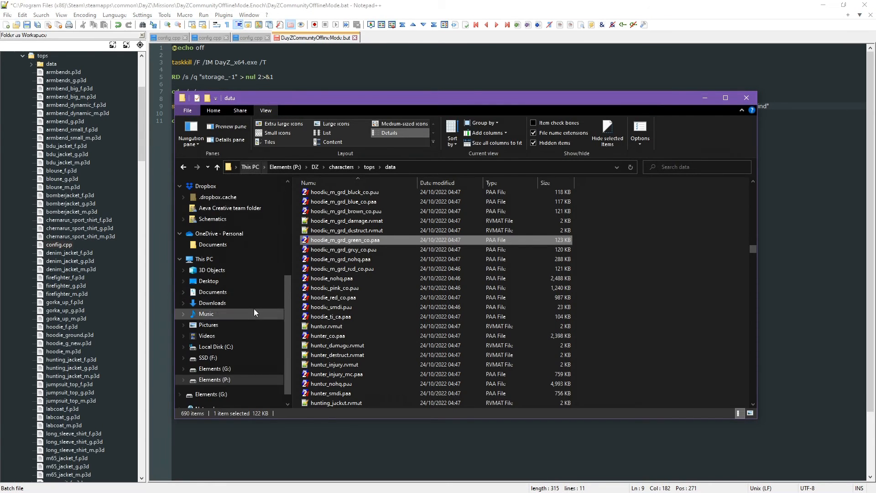
scroll(254, 312, "up", 5)
left_click(227, 223)
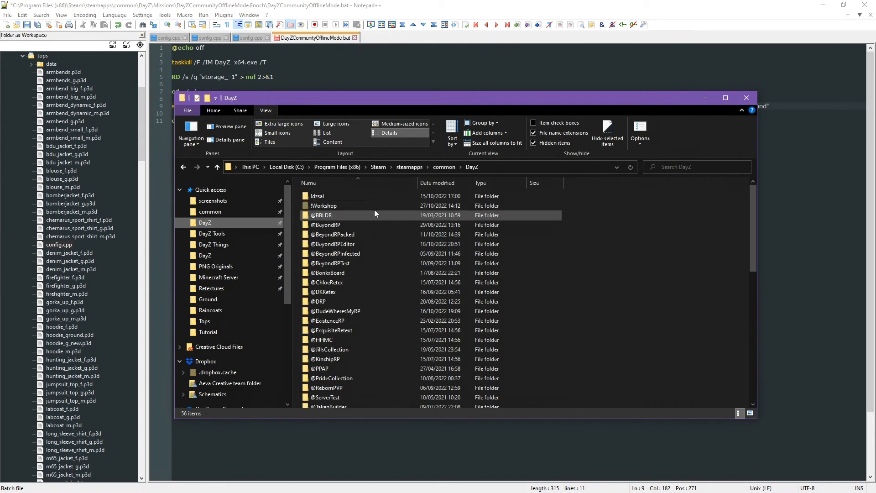
double_click(371, 205)
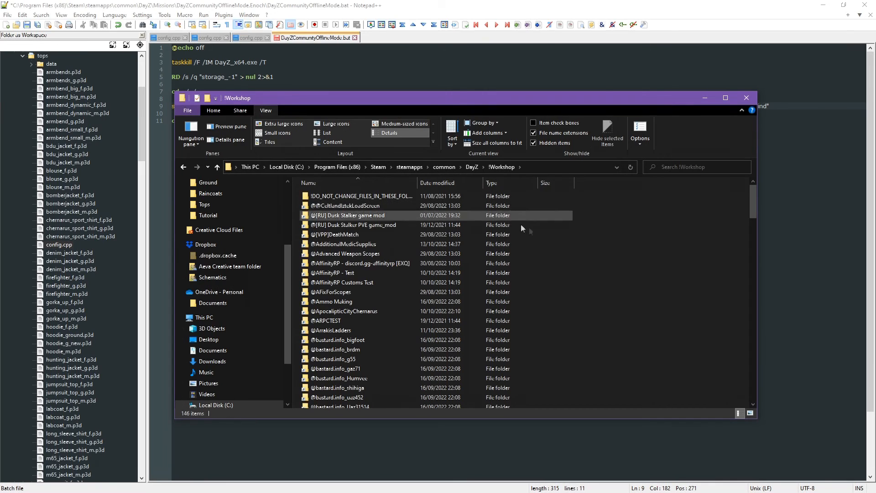
left_click_drag(753, 204, 761, 403)
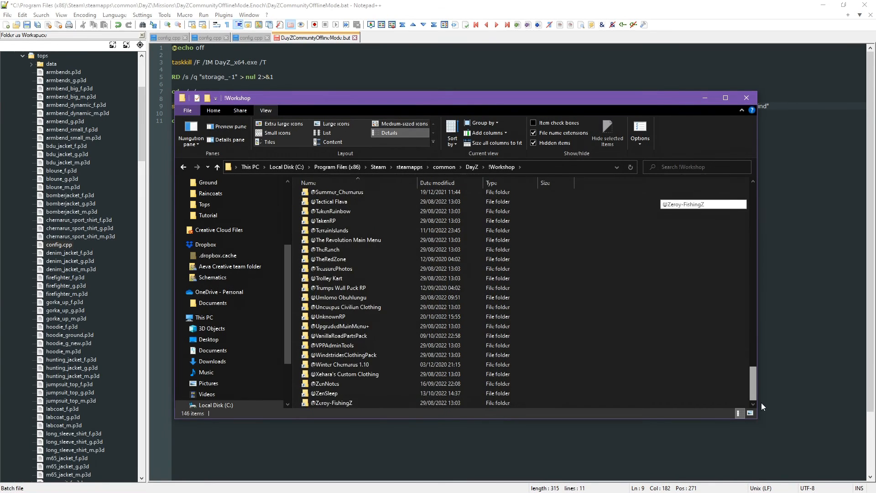
left_click(338, 355)
left_click(338, 355)
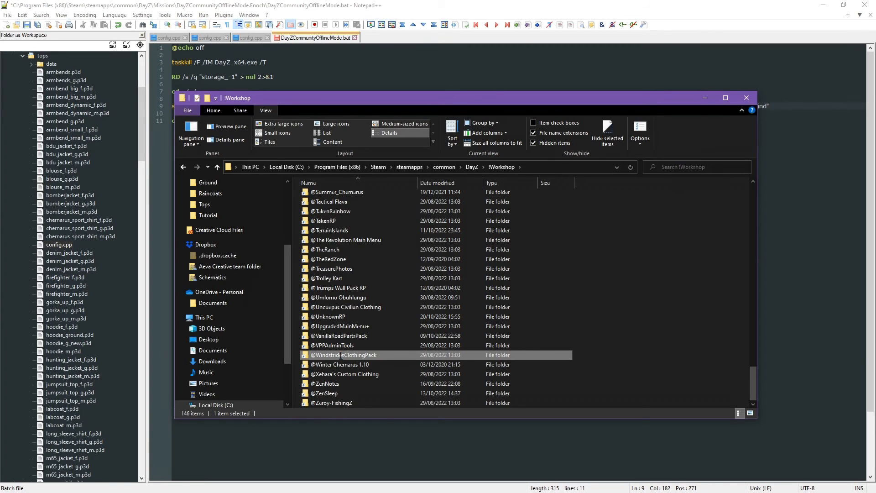
left_click(663, 445)
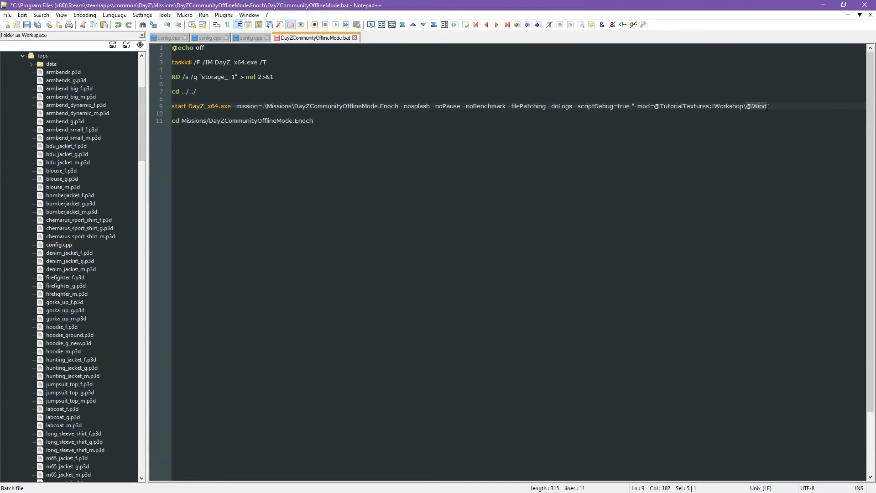
key("ctrl+s")
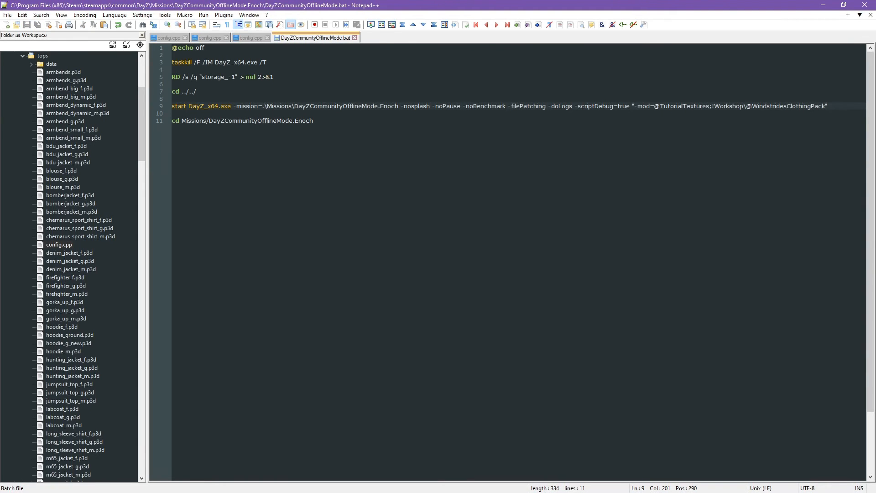
key("alt+Tab")
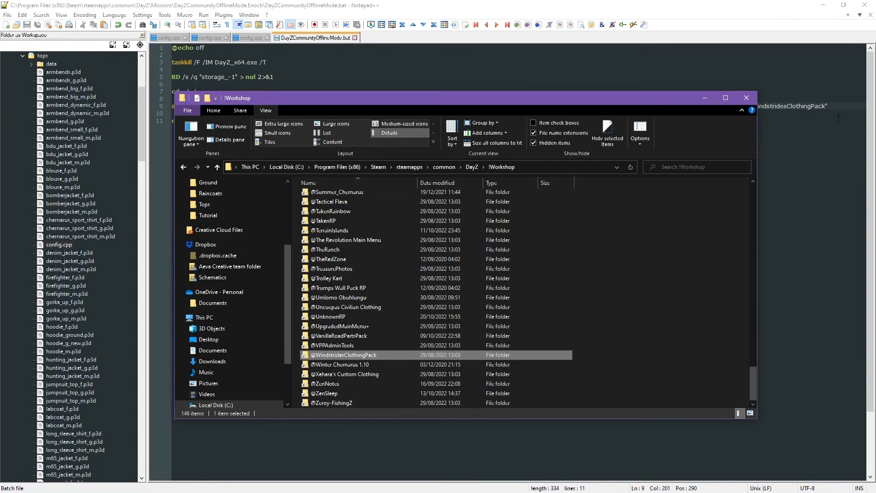
double_click(347, 355)
double_click(346, 197)
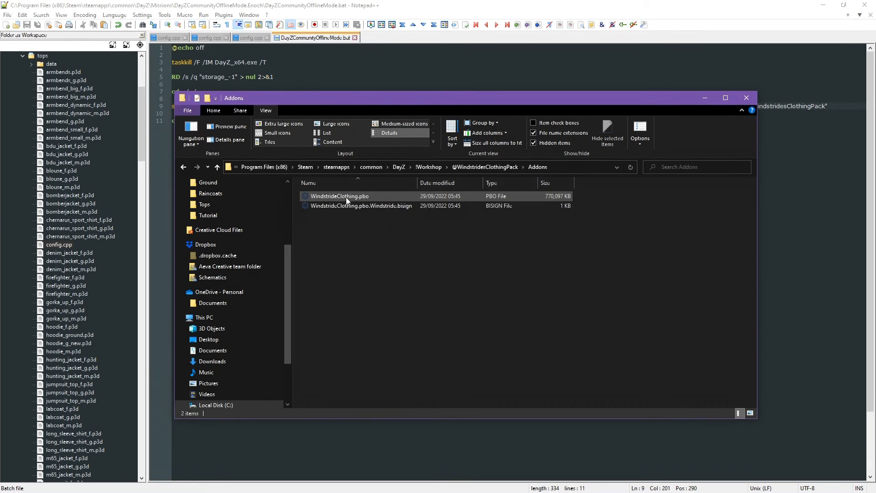
Choose to open WindstrideClothing.pbo with a different app and start looking for that app on this PC
right_click(347, 199)
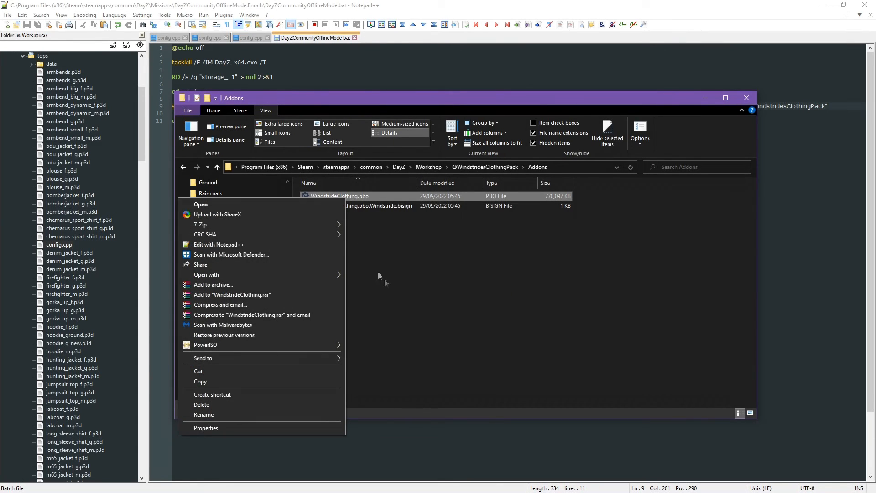
mouse_move(337, 275)
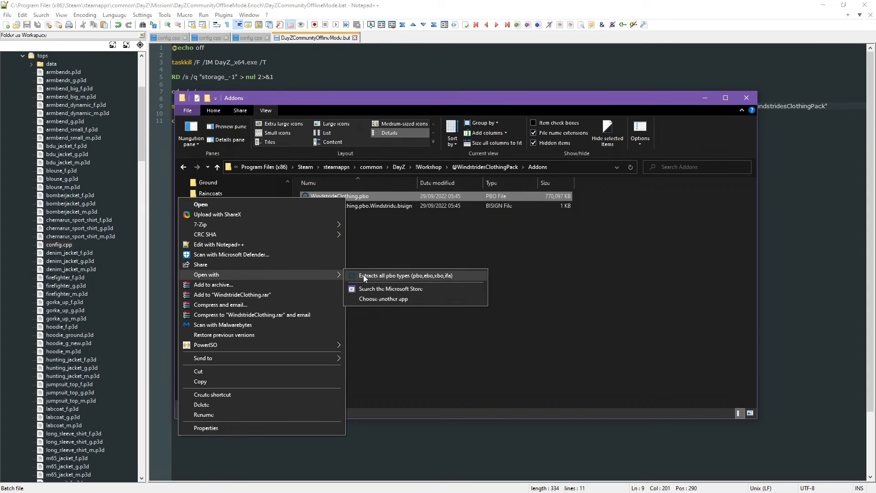
left_click(378, 299)
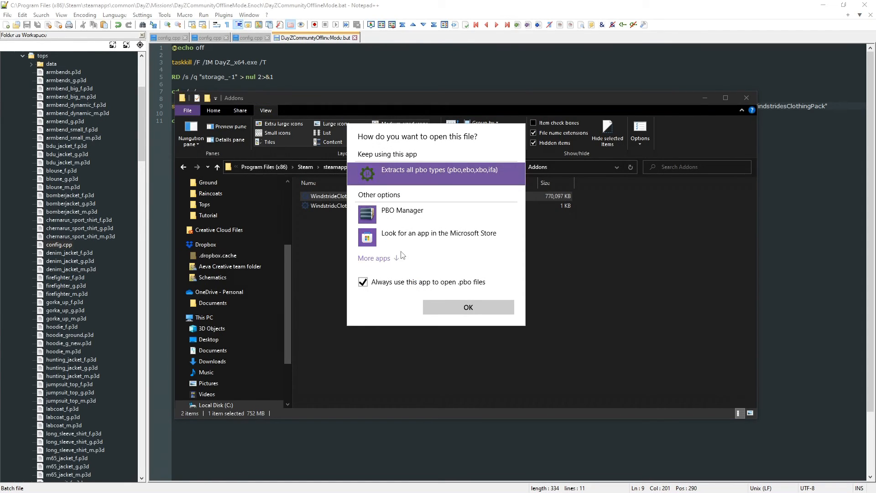
left_click(401, 257)
scroll(455, 243, "down", 5)
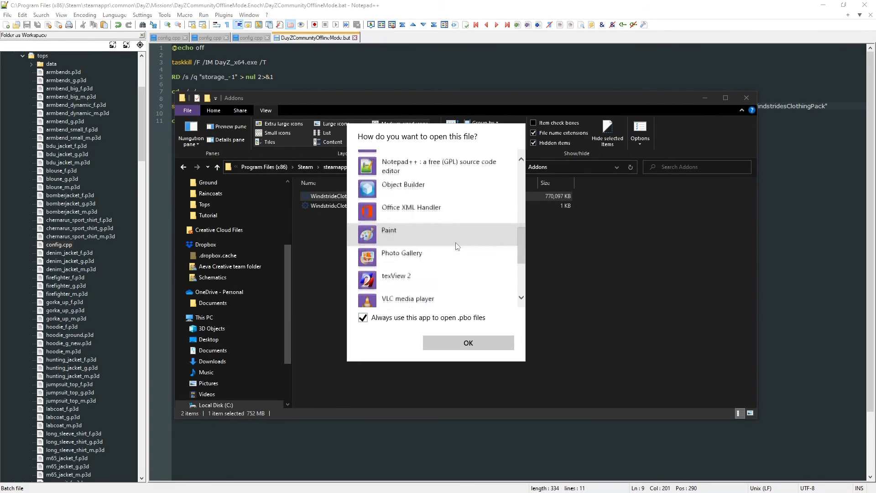
scroll(456, 242, "down", 3)
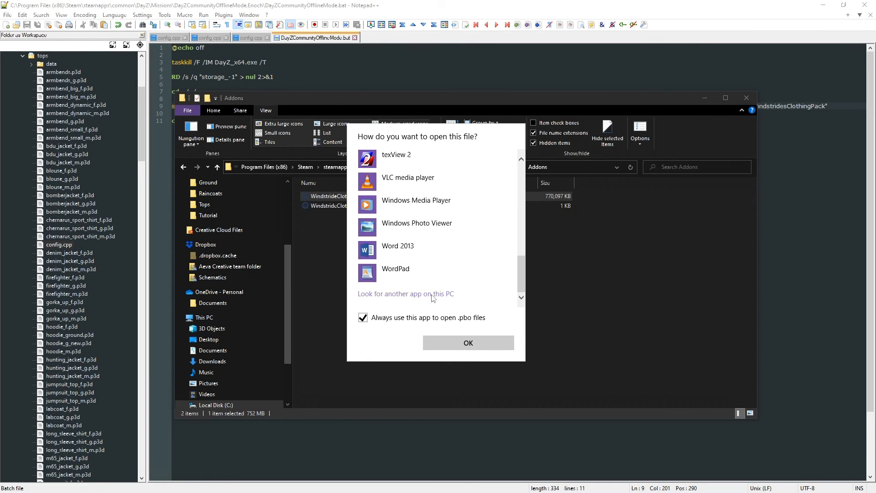
left_click(433, 294)
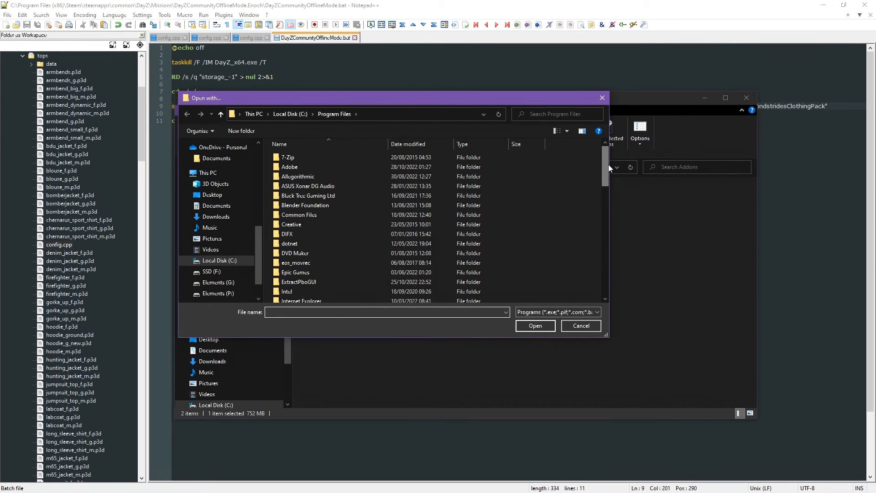
Browse to the Mikero\DePboTools\bin folder in Program Files (x86) to find the program for opening the PBO
left_click_drag(609, 164, 608, 208)
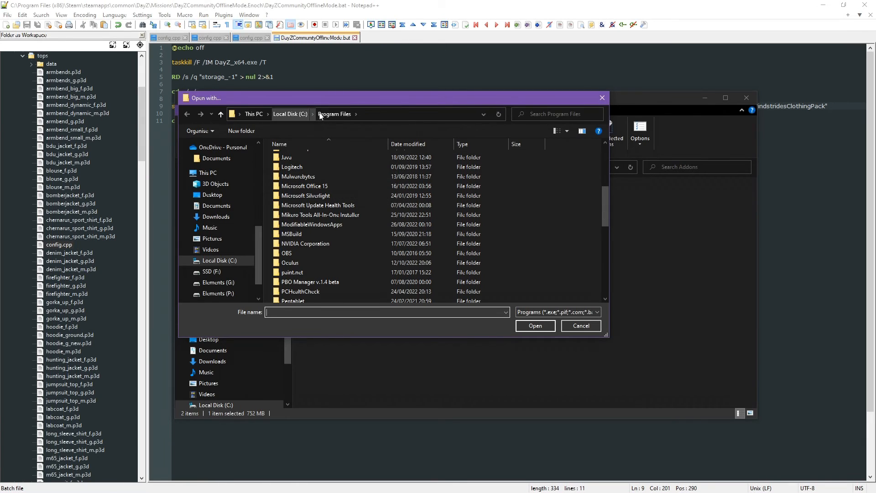
left_click(302, 114)
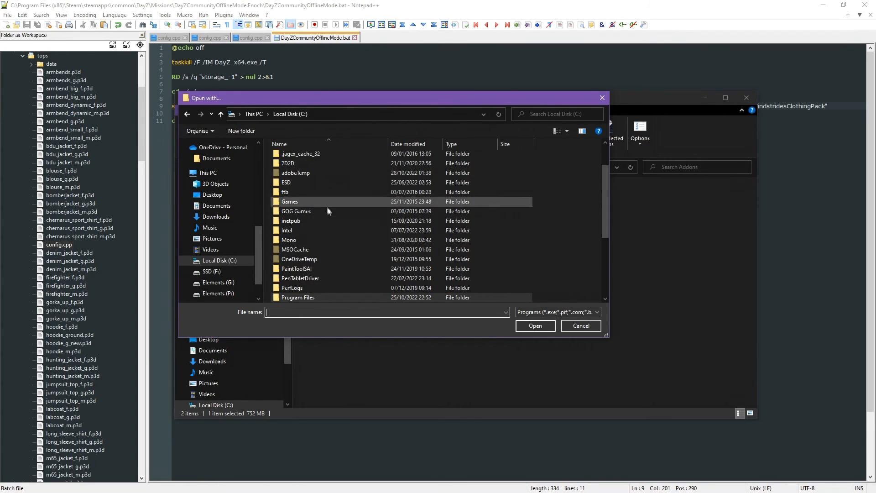
double_click(327, 248)
scroll(330, 223, "down", 7)
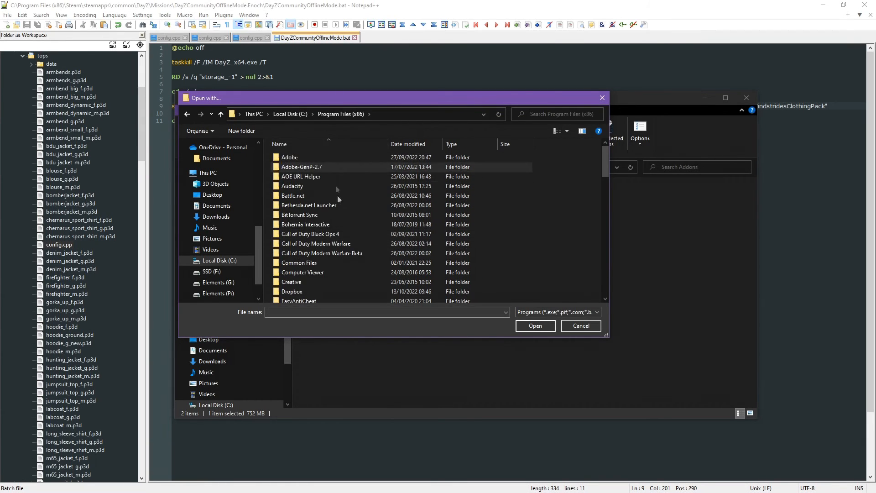
scroll(328, 224, "down", 5)
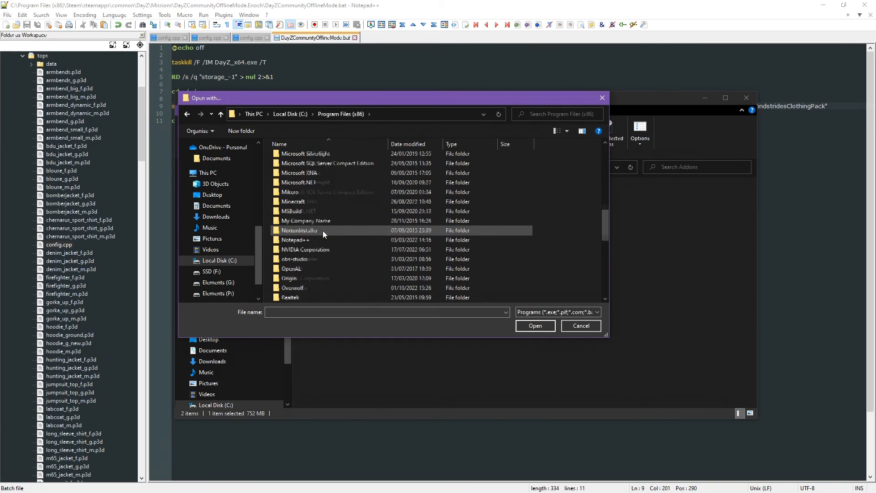
scroll(313, 252, "up", 2)
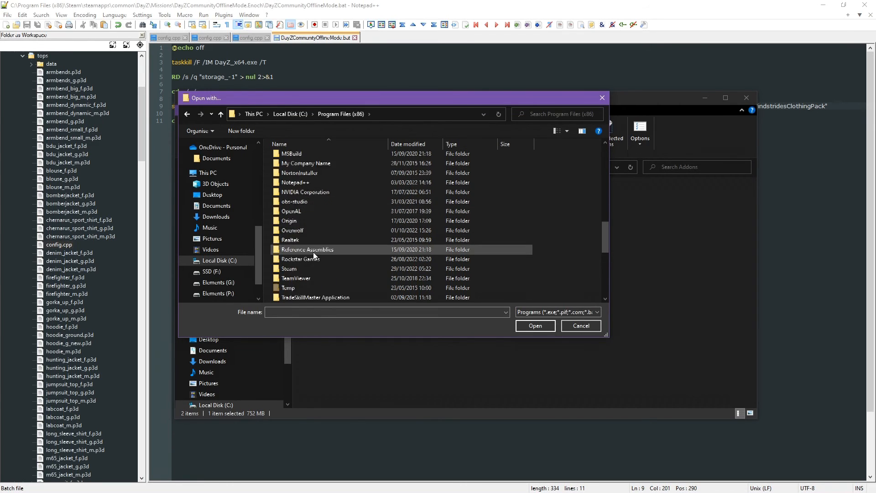
double_click(318, 213)
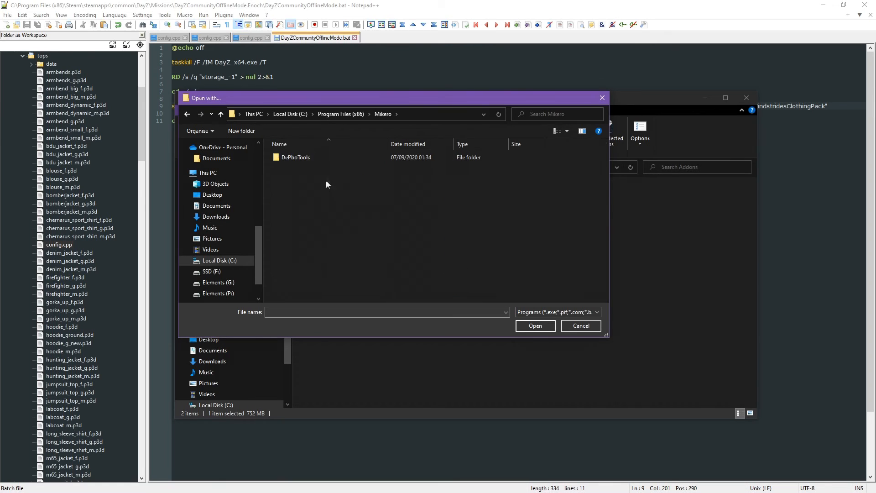
double_click(327, 158)
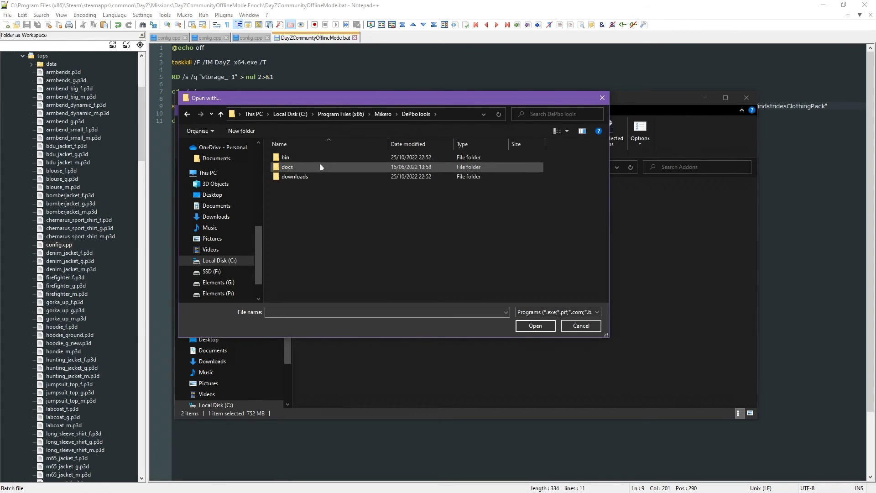
double_click(320, 159)
Extract WindstrideClothing.pbo with ExtractPbo.exe and dismiss the extraction console once it finishes
scroll(351, 226, "down", 8)
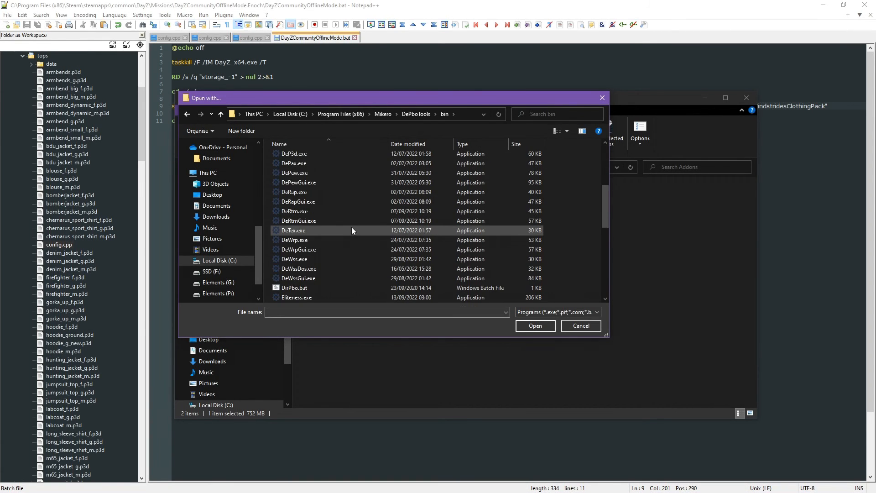
left_click(328, 222)
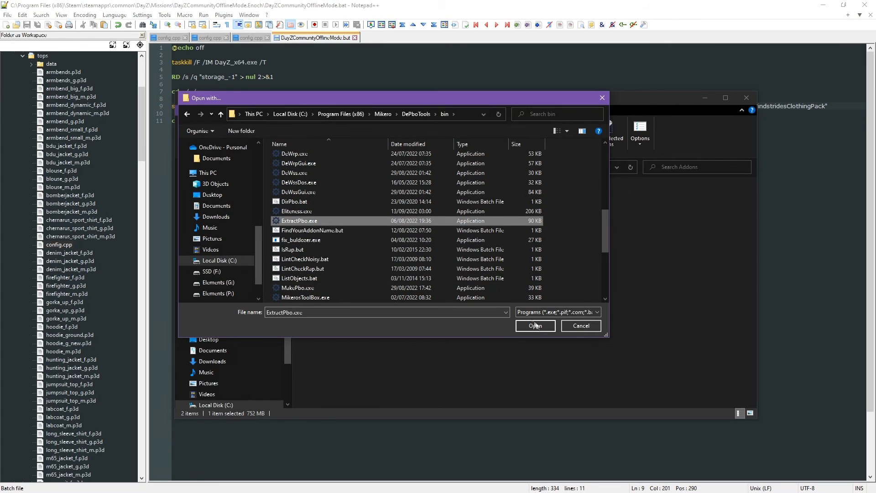
left_click(535, 325)
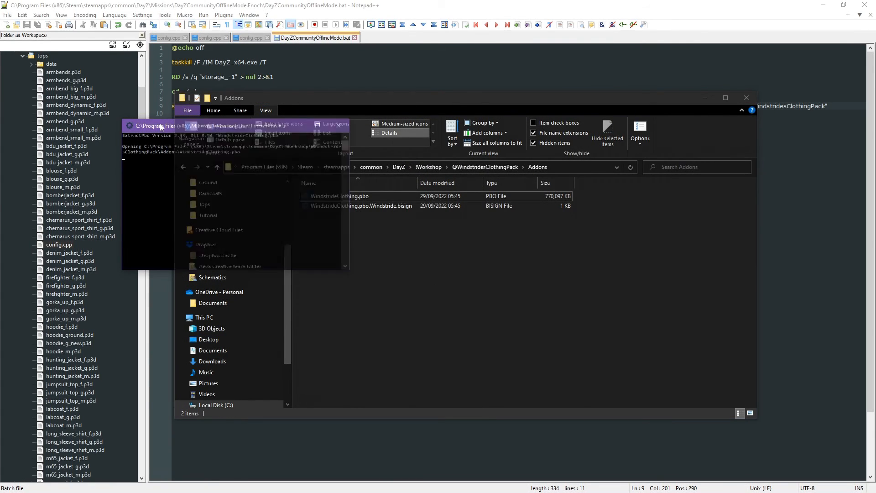
left_click_drag(272, 130, 189, 109)
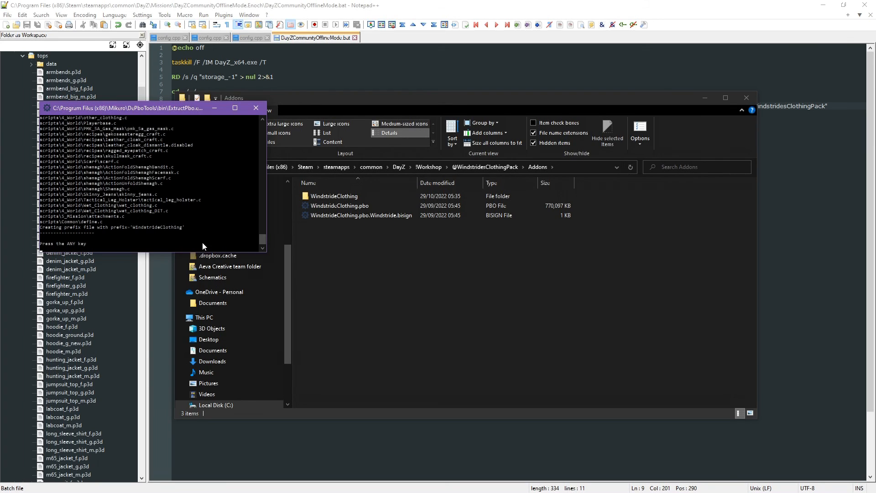
key("Return")
Open the Models folder within the extracted WindstrideClothing folder and look through its clothing subfolders
double_click(358, 196)
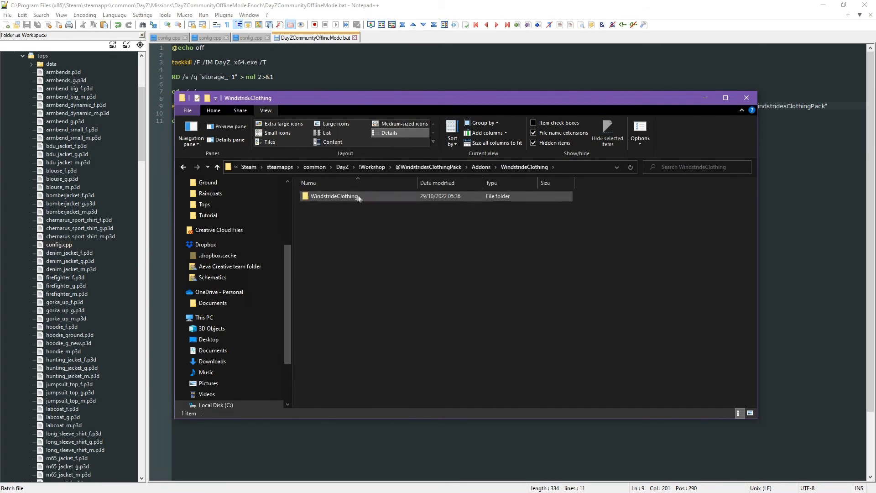
double_click(382, 196)
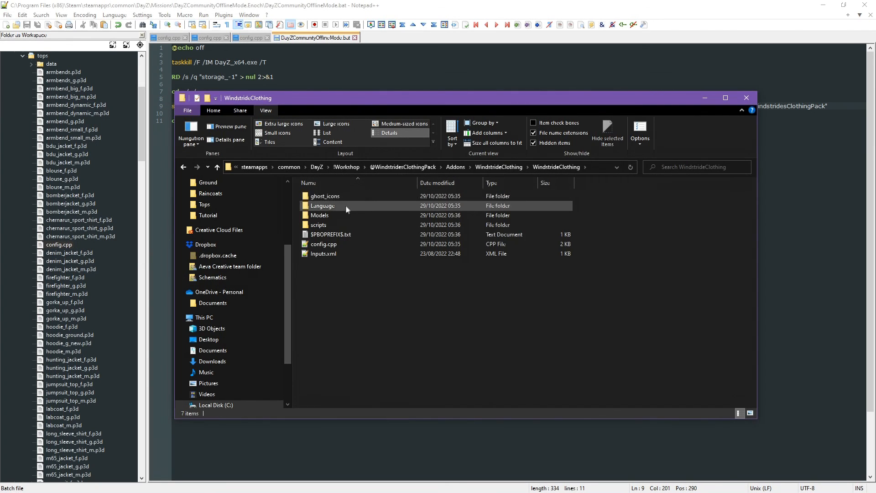
double_click(338, 217)
scroll(511, 221, "down", 3)
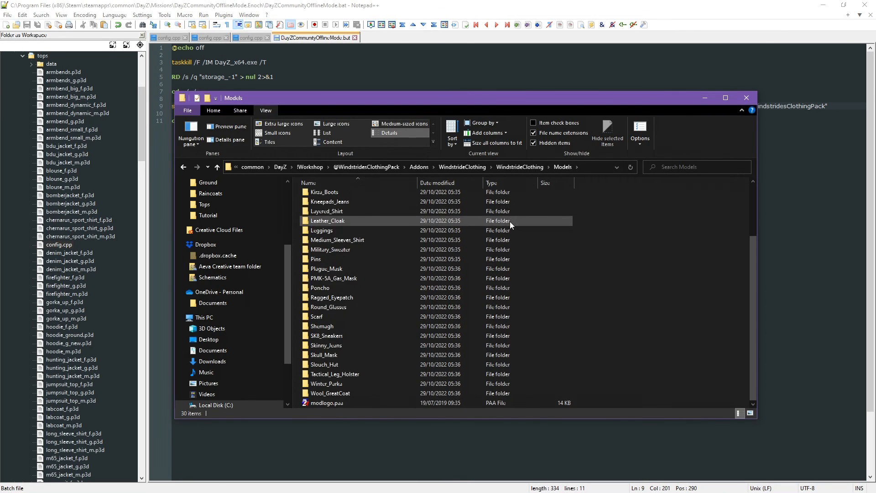
scroll(504, 283, "up", 3)
scroll(504, 283, "down", 3)
scroll(504, 283, "up", 3)
scroll(504, 283, "down", 3)
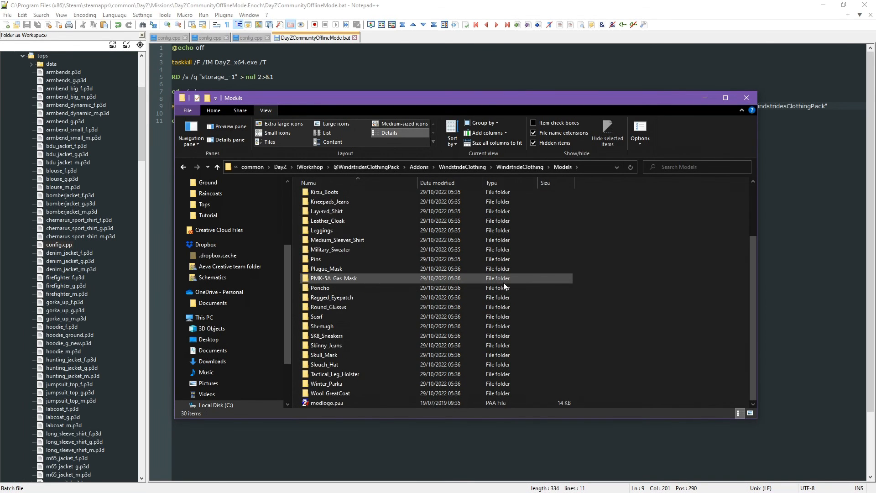